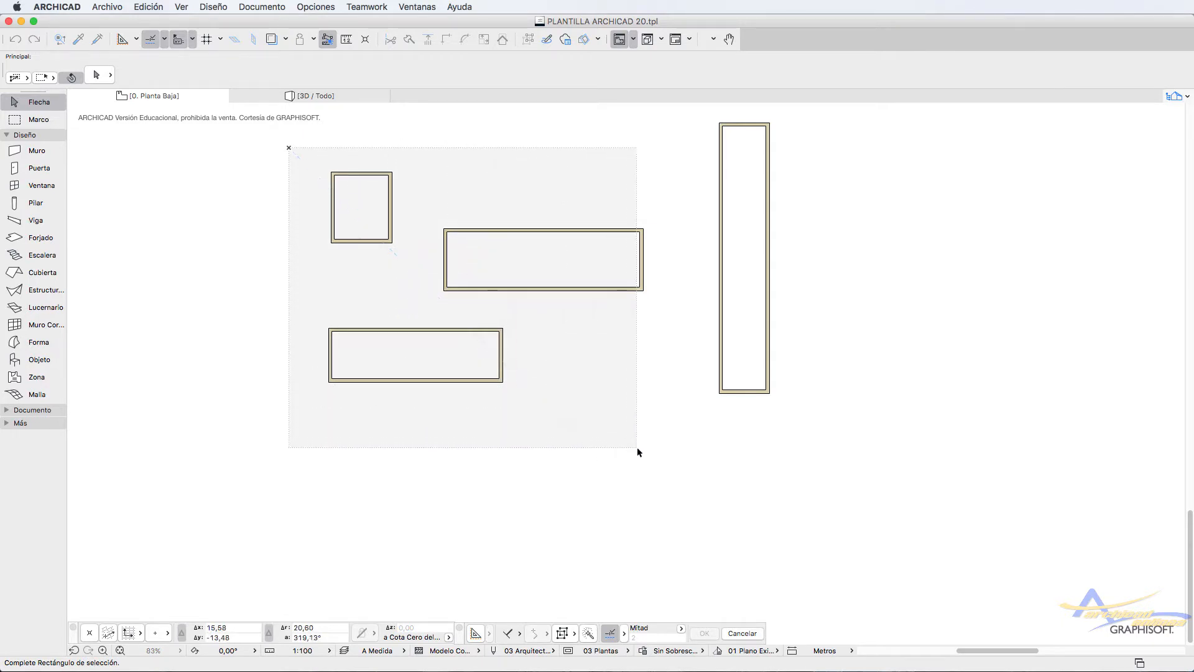
Select the walls of the three smaller rectangles by enclosing them completely in a selection area, and clear the selection.
{"action": "scroll", "coordinate": [645, 450], "scroll_direction": "down", "scroll_amount": 2}
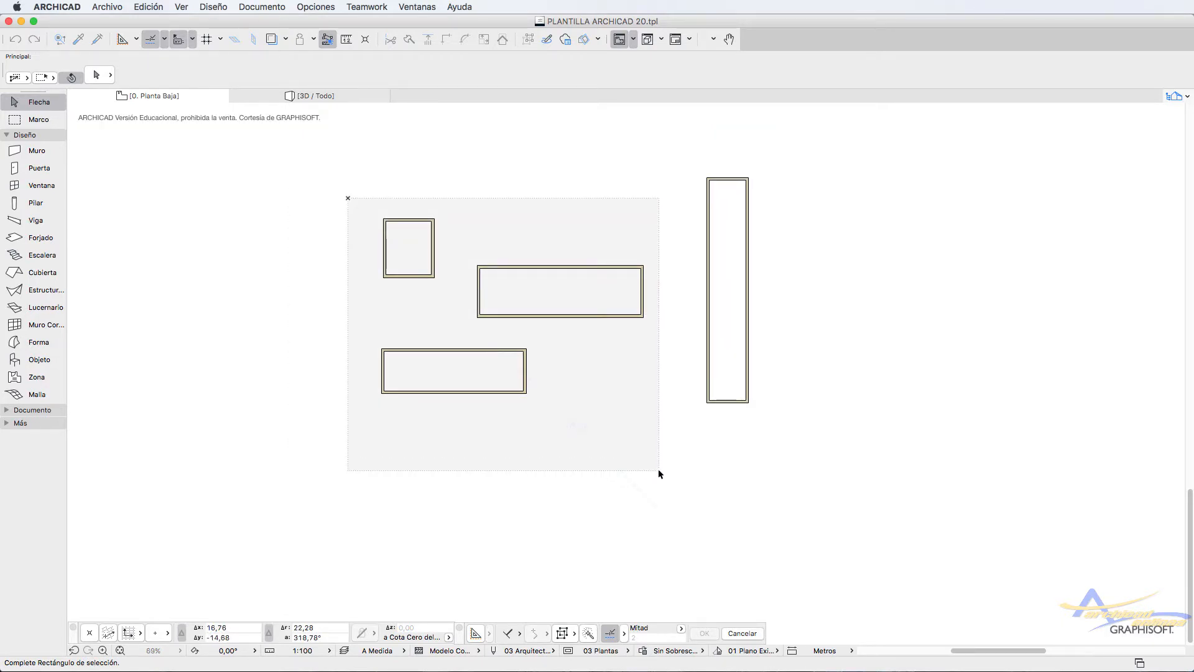
{"action": "left_click", "coordinate": [660, 474]}
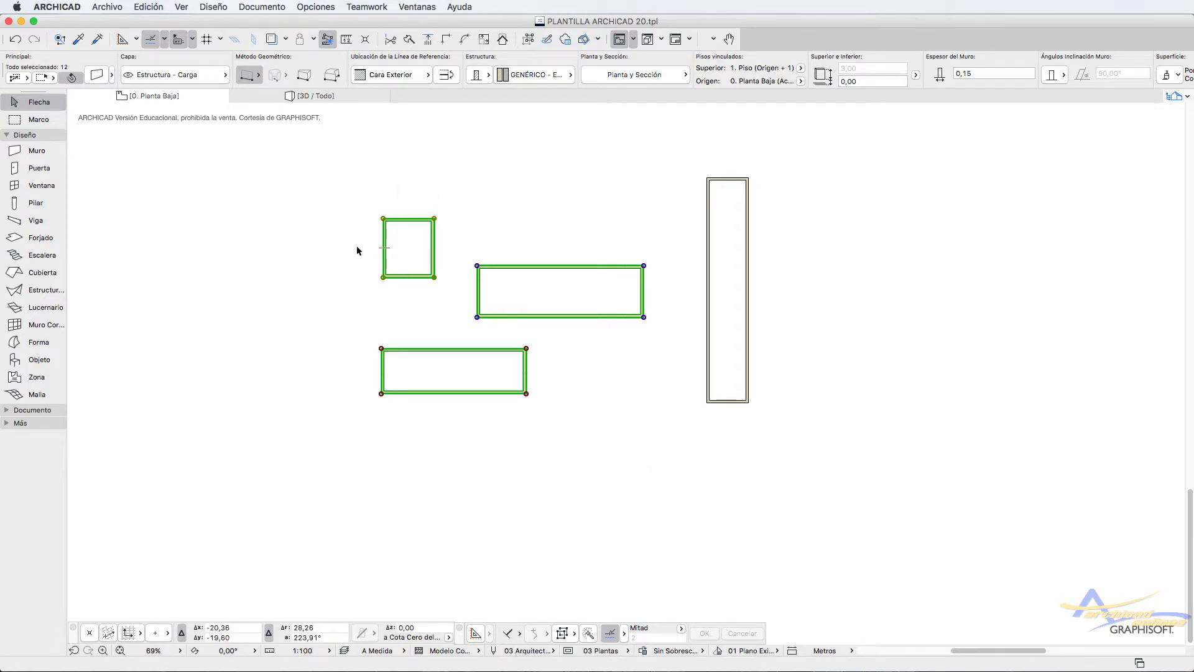
{"action": "left_click", "coordinate": [299, 201]}
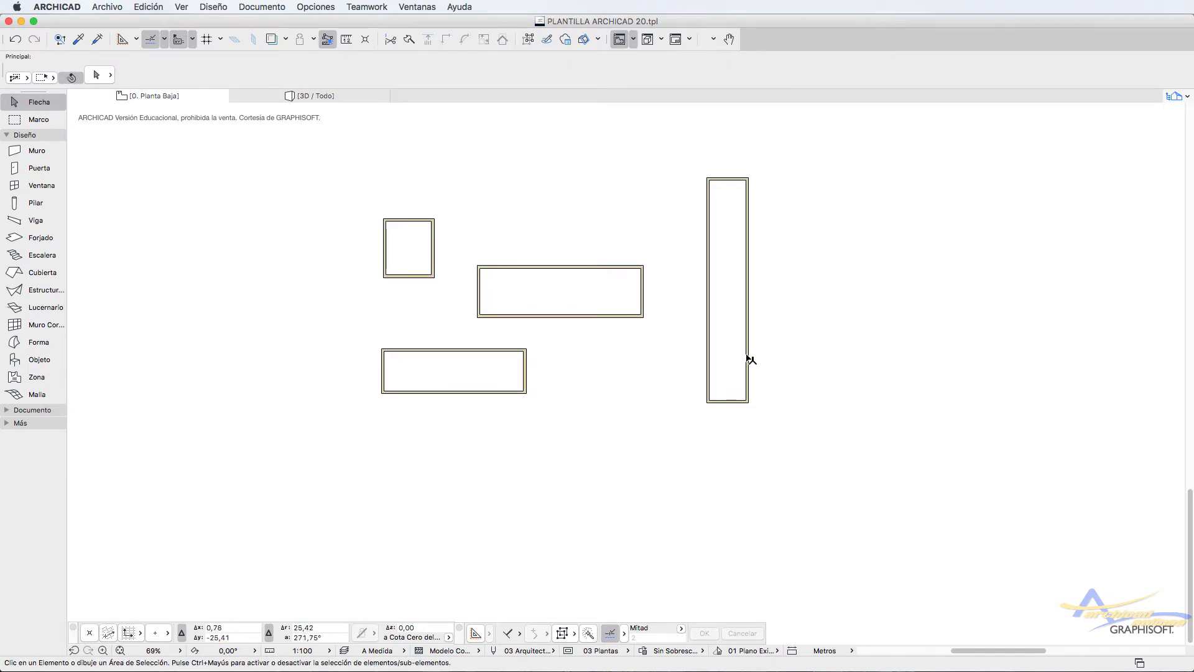
{"action": "left_click", "coordinate": [801, 497]}
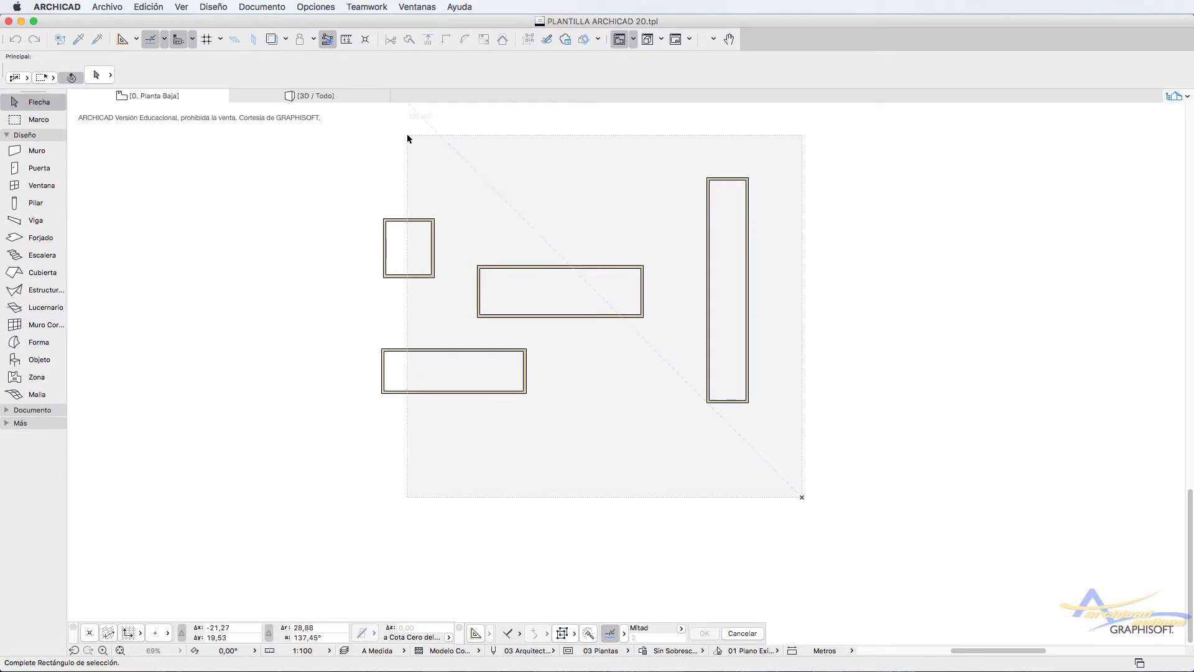
{"action": "key", "text": "Escape"}
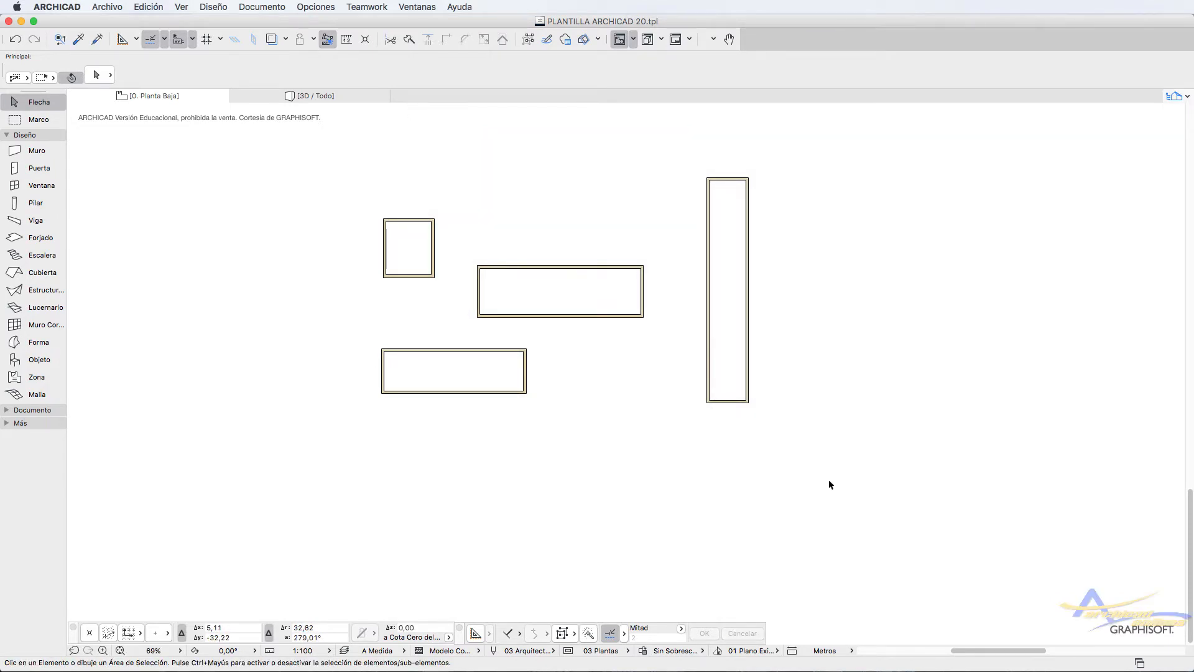
{"action": "left_click", "coordinate": [830, 489]}
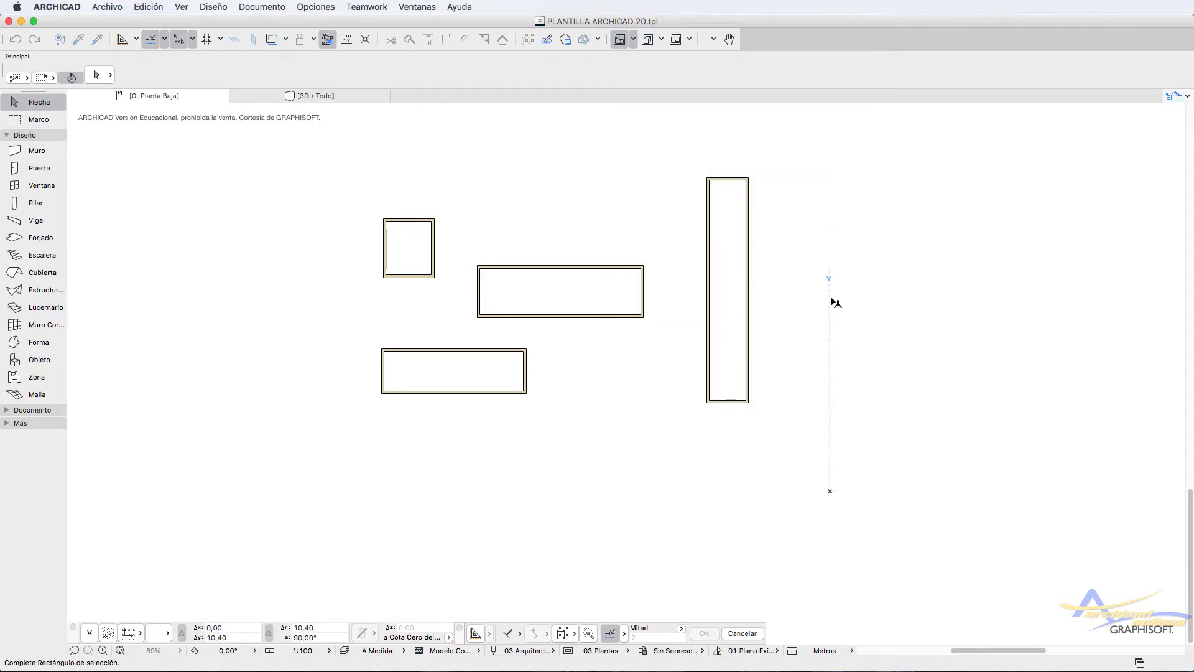
{"action": "left_click", "coordinate": [831, 299]}
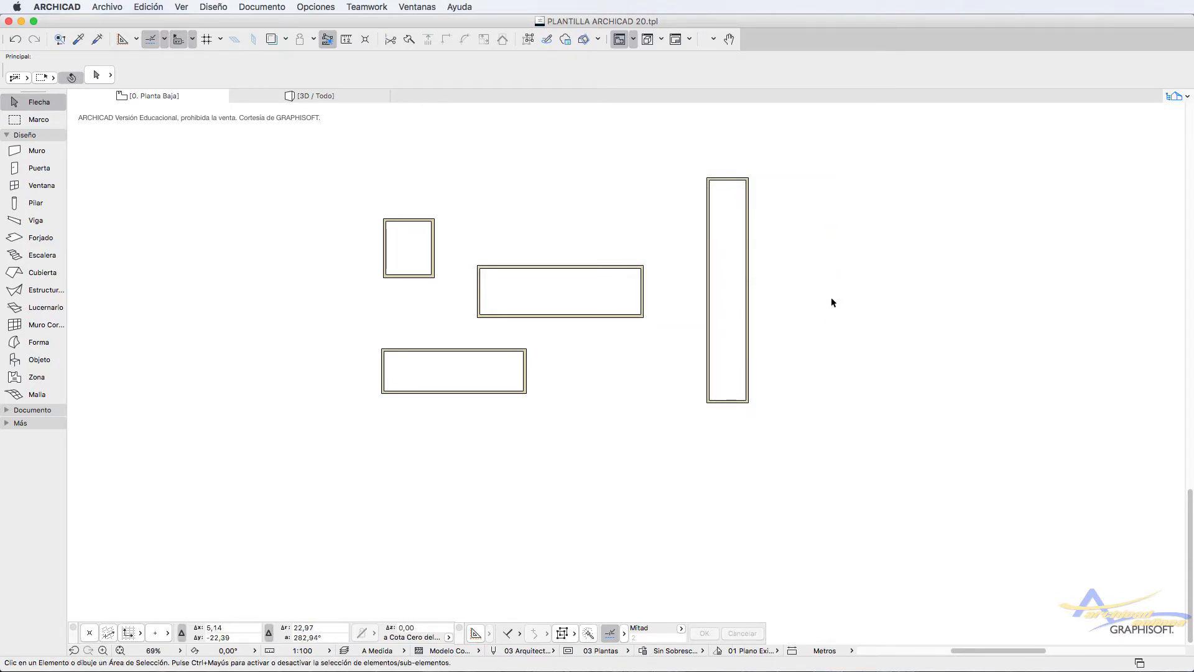
Select the tall rectangle's walls and part of the middle rectangle's walls with a partly overlapping selection area, and clear the selection.
{"action": "left_click", "coordinate": [808, 462]}
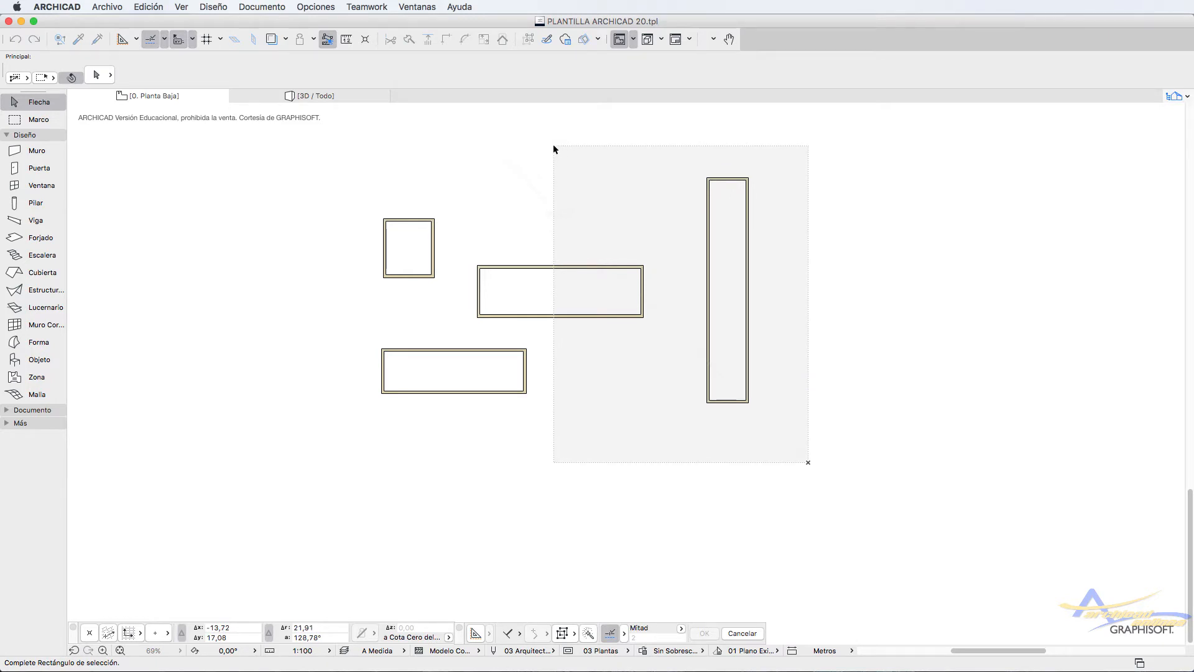
{"action": "left_click", "coordinate": [553, 145]}
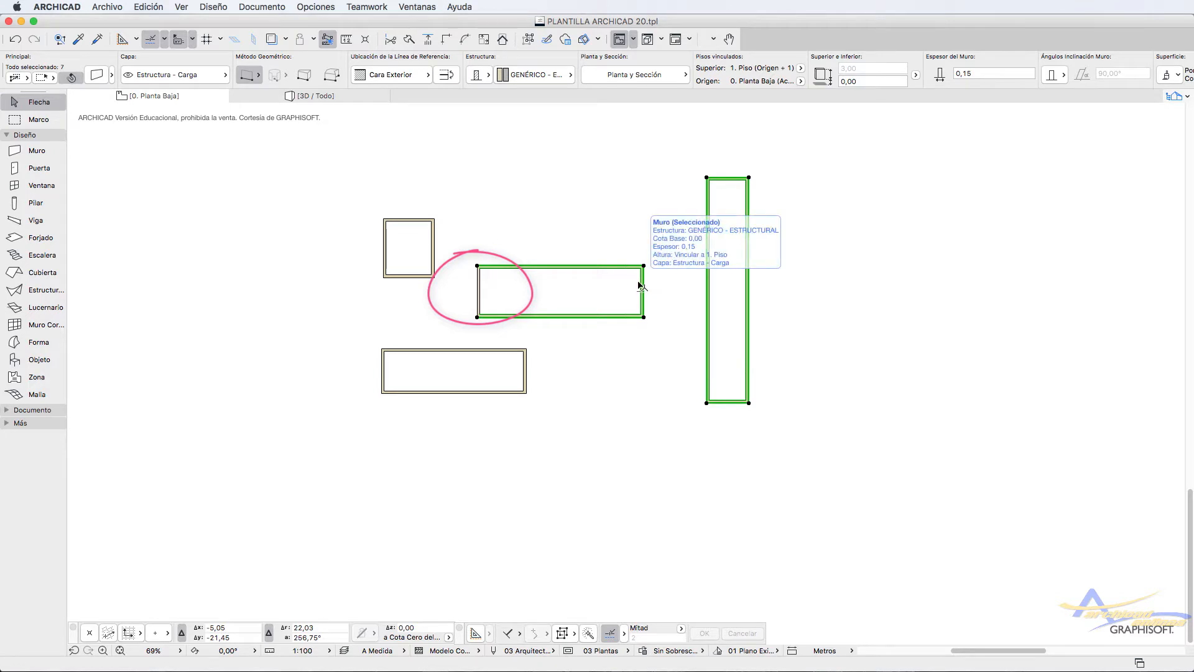
{"action": "scroll", "coordinate": [641, 286], "scroll_direction": "down", "scroll_amount": 2}
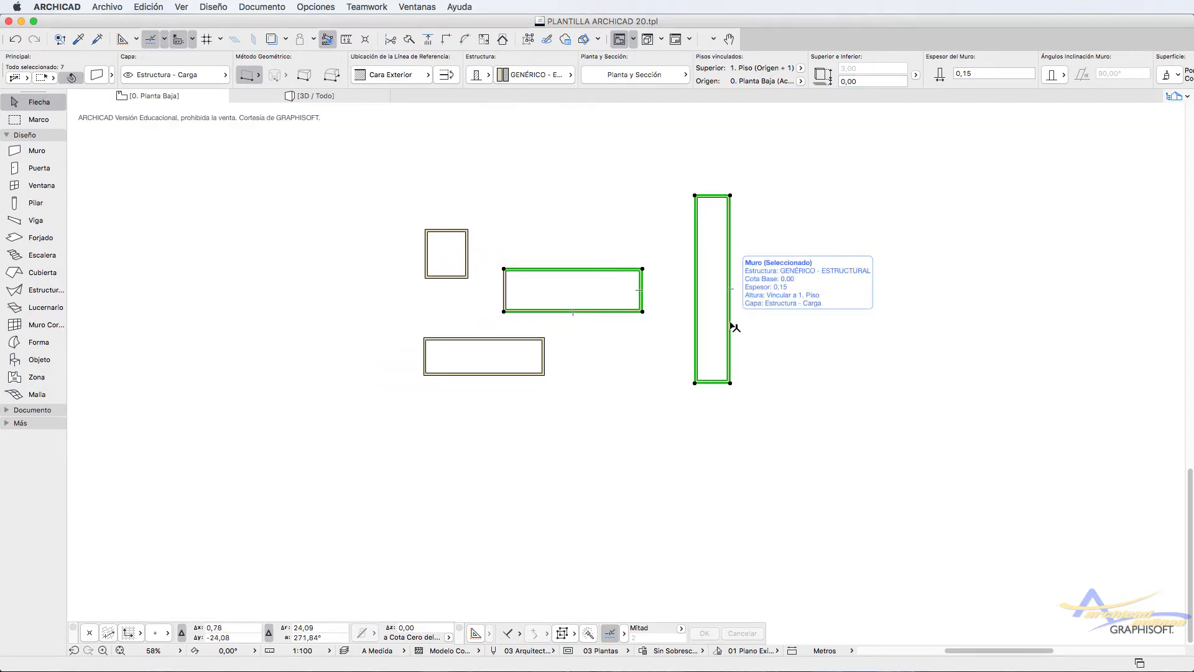
{"action": "left_click", "coordinate": [661, 423]}
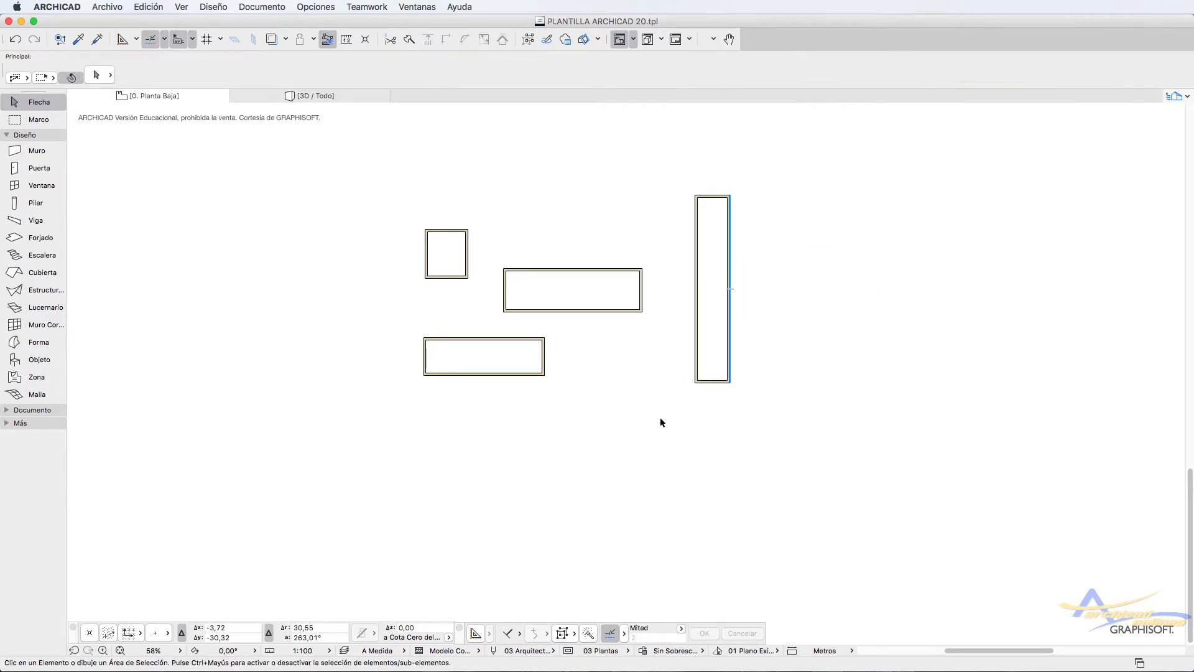
Draw a single-story rectangular marquee around the three smaller wall rectangles, excluding the tall one.
{"action": "left_click", "coordinate": [41, 120]}
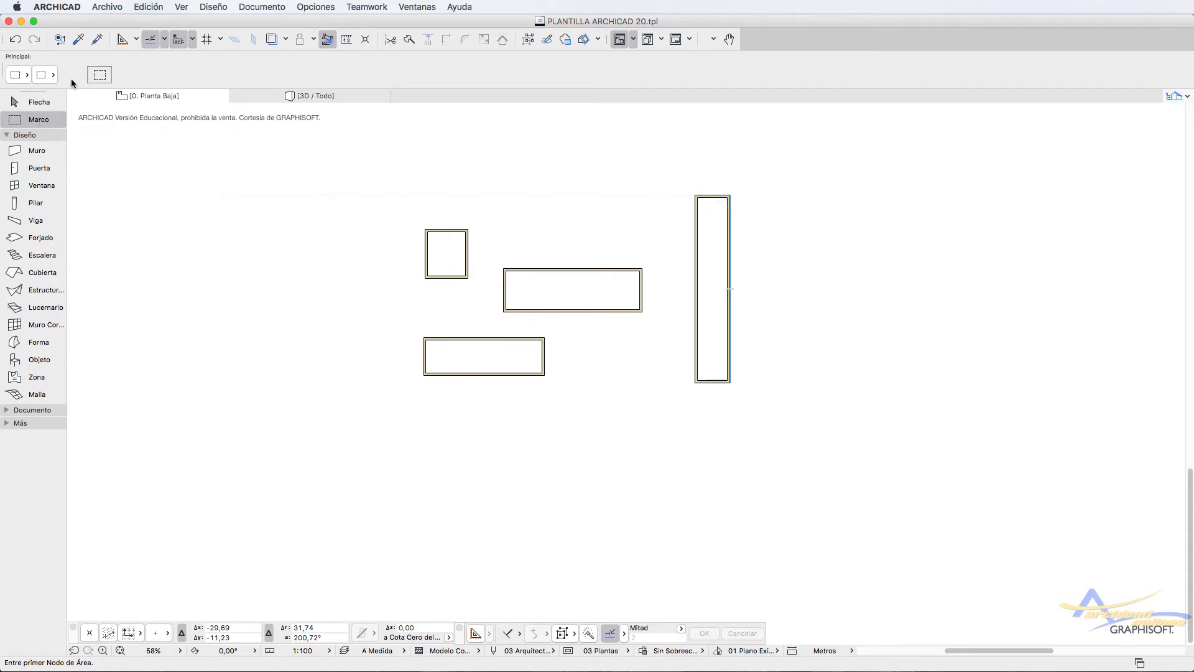
{"action": "left_click", "coordinate": [26, 76]}
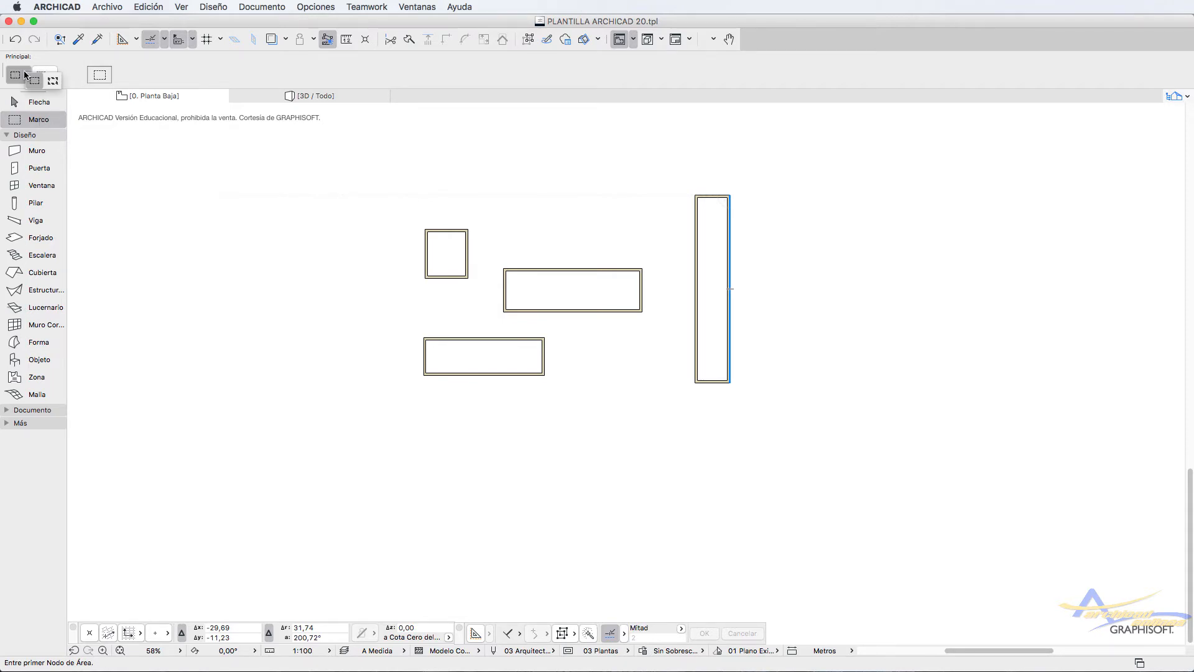
{"action": "left_click", "coordinate": [35, 81]}
{"action": "left_click", "coordinate": [369, 192]}
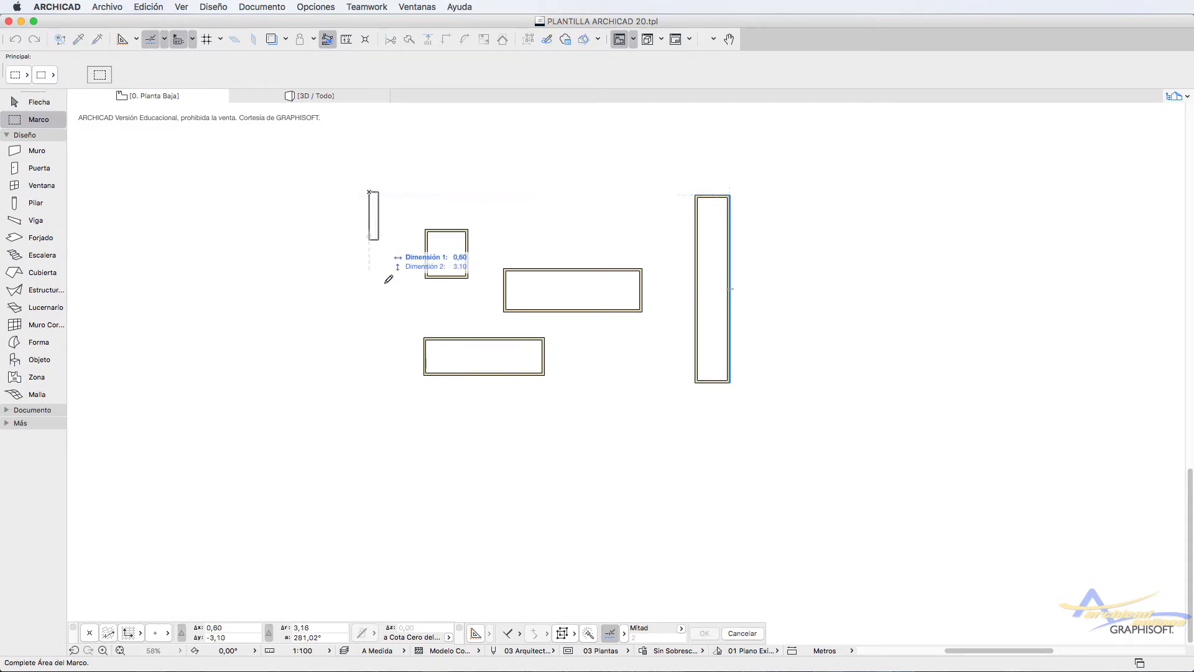
{"action": "left_click", "coordinate": [664, 417]}
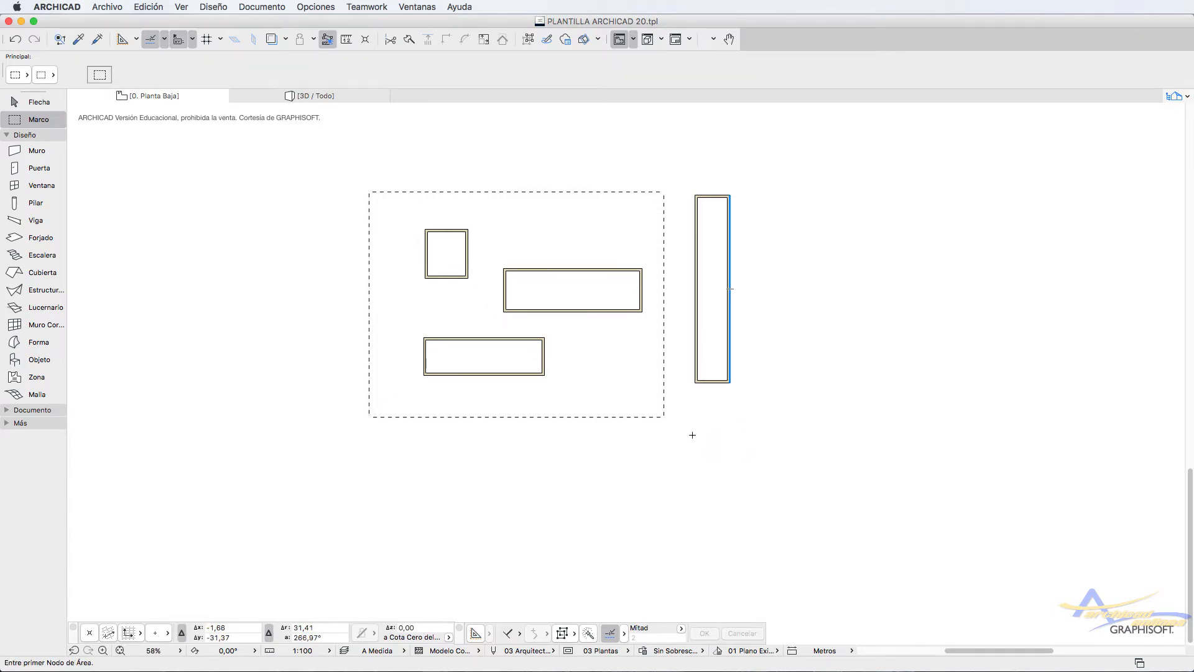
Show the marquee contents in 3D and inspect the three wall rectangles from above.
{"action": "right_click", "coordinate": [642, 398]}
{"action": "left_click", "coordinate": [704, 611]}
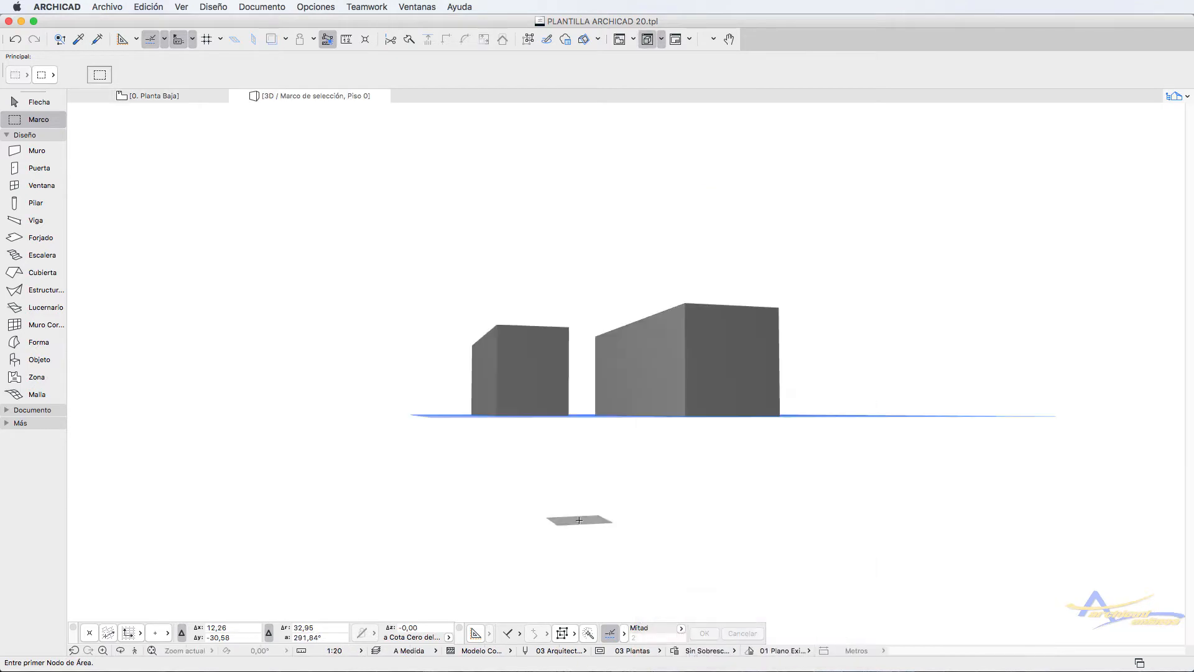
{"action": "left_click", "coordinate": [122, 651]}
{"action": "left_click_drag", "start_coordinate": [780, 472], "coordinate": [846, 495]}
{"action": "left_click_drag", "start_coordinate": [662, 450], "coordinate": [649, 451]}
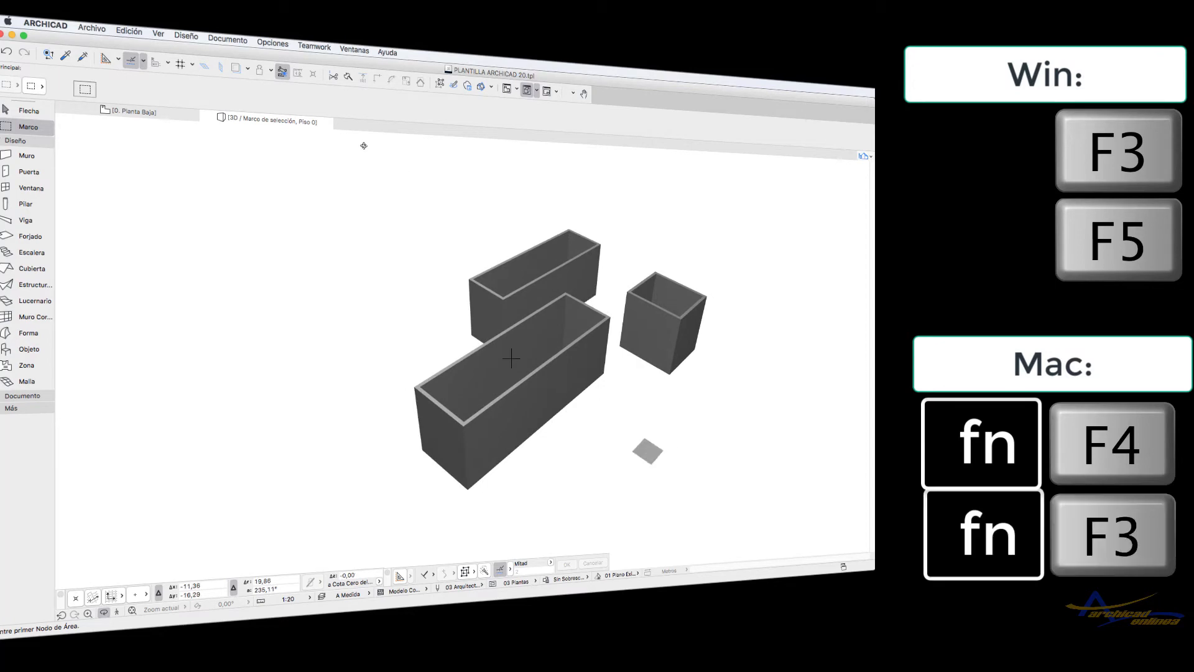
{"action": "scroll", "coordinate": [333, 137], "scroll_direction": "up", "scroll_amount": 1}
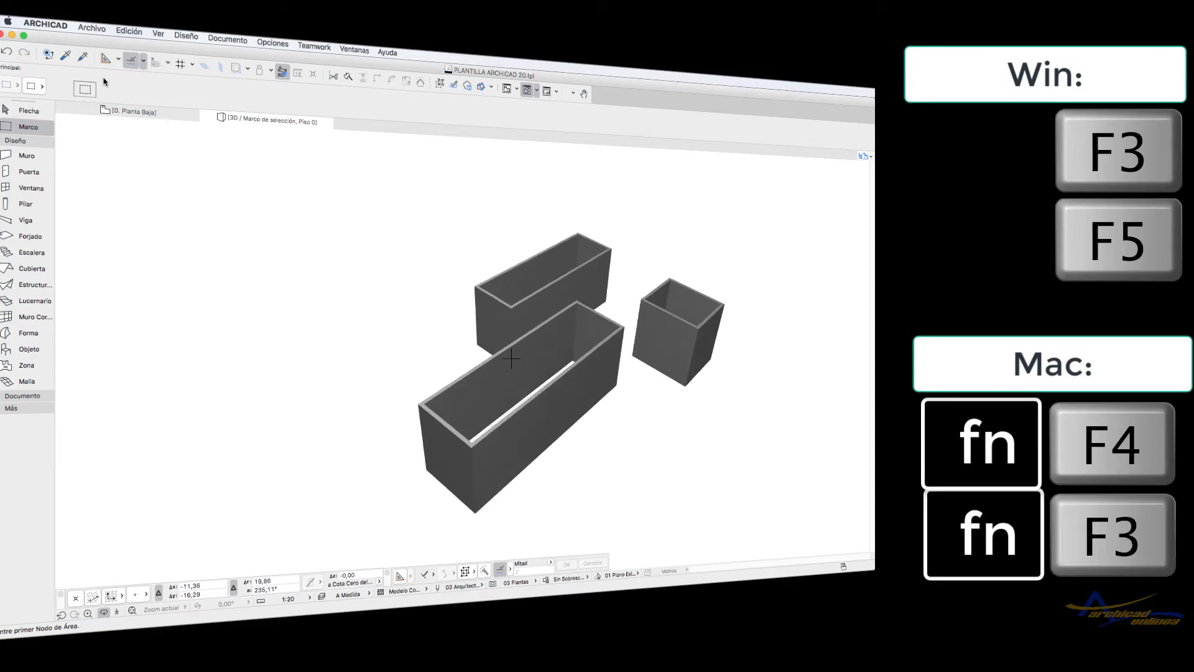
Return to the Planta Baja plan and replace the marquee with an all-stories rectangular one around the three smaller wall rectangles.
{"action": "left_click", "coordinate": [138, 113]}
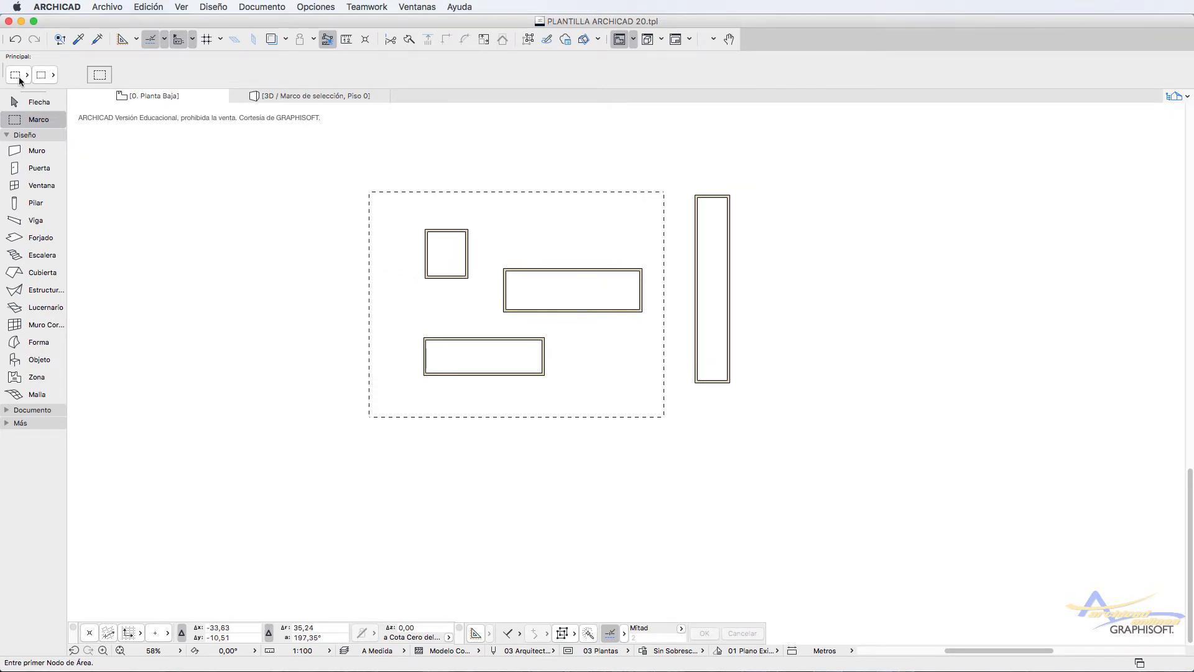
{"action": "left_click", "coordinate": [52, 76]}
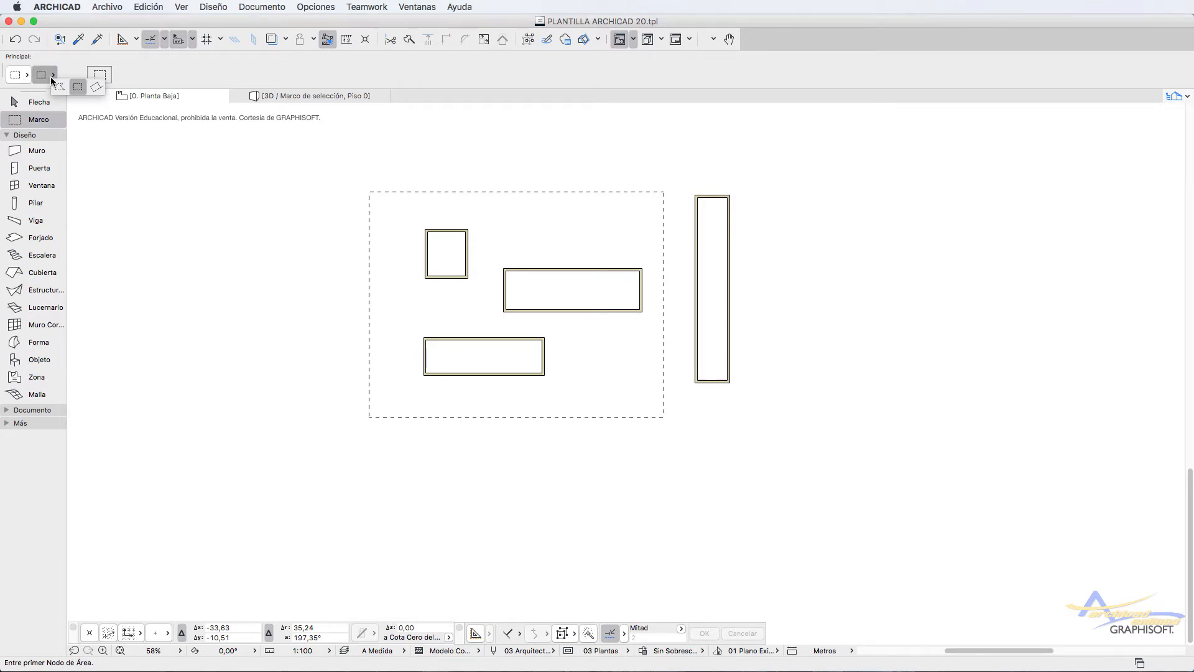
{"action": "left_click", "coordinate": [77, 87]}
{"action": "left_click", "coordinate": [28, 76]}
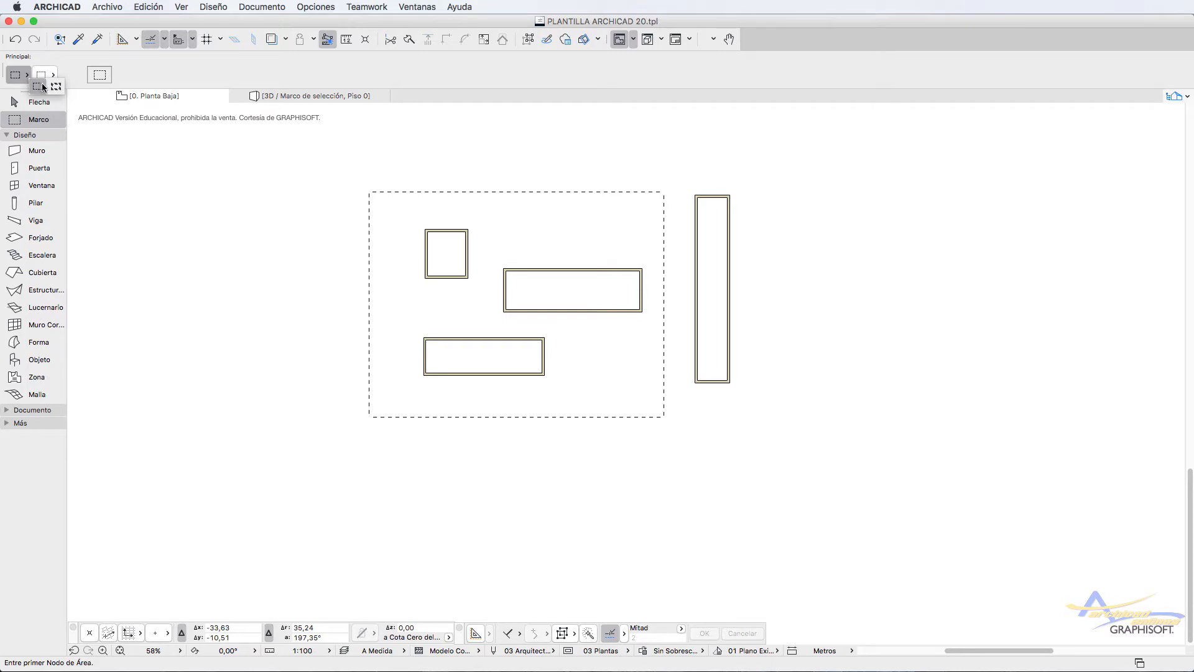
{"action": "left_click", "coordinate": [53, 88]}
{"action": "key", "text": "Escape"}
{"action": "scroll", "coordinate": [315, 172], "scroll_direction": "up", "scroll_amount": 10}
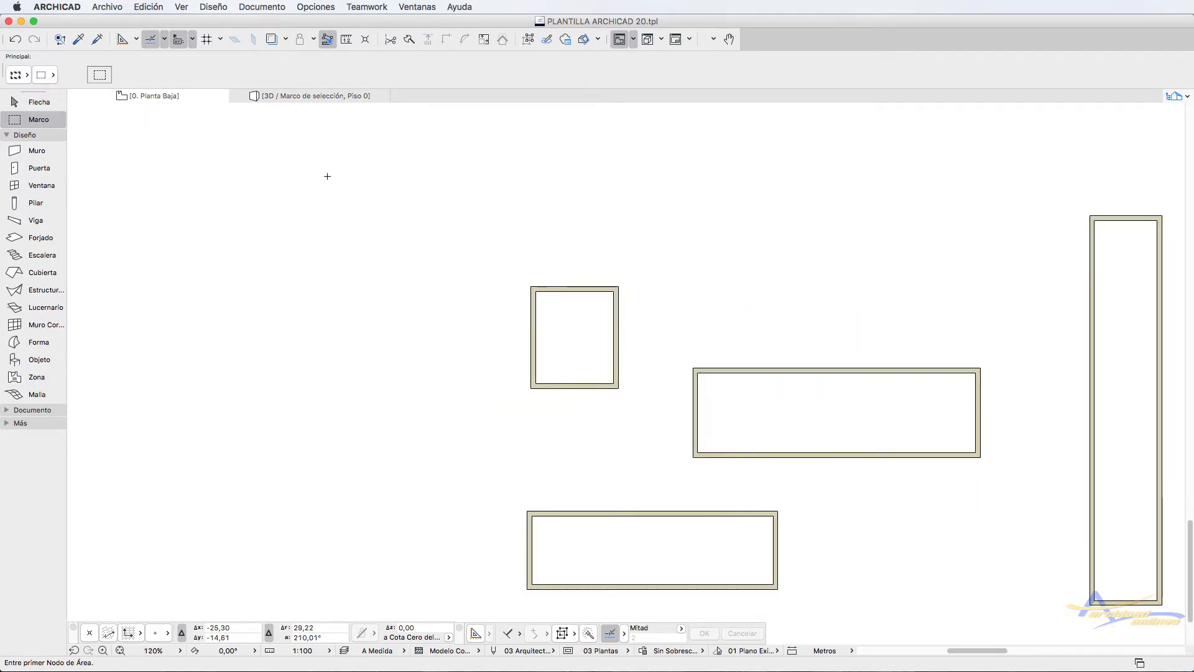
{"action": "scroll", "coordinate": [301, 171], "scroll_direction": "down", "scroll_amount": 10}
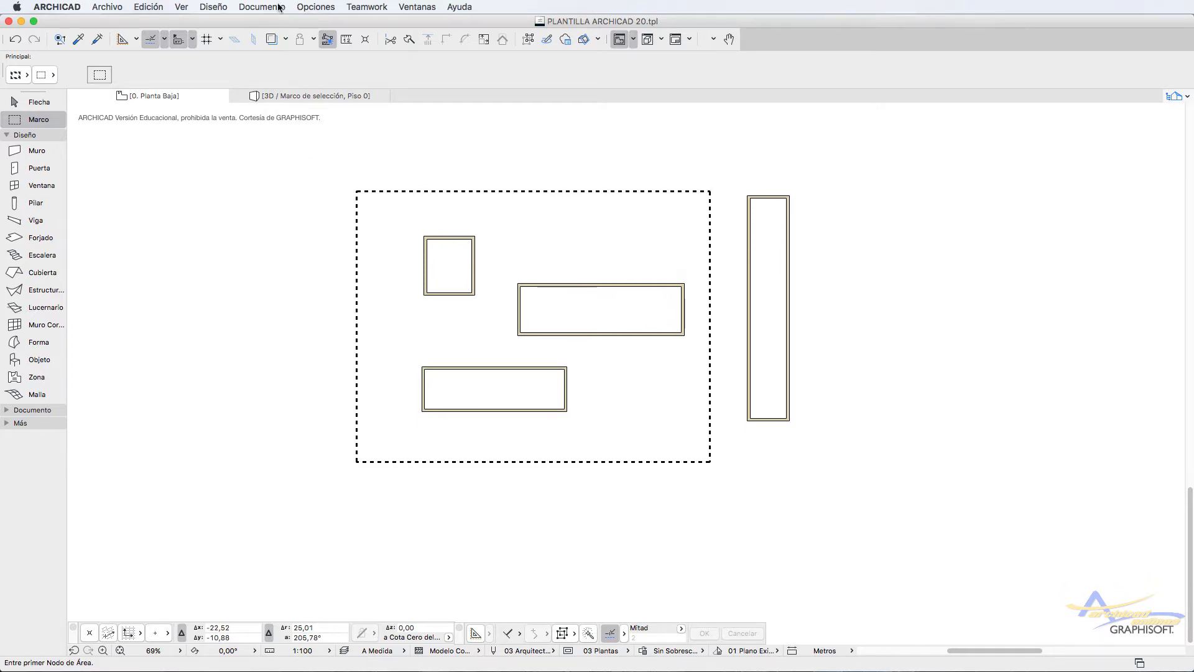
Review the levels and heights of the project's stories in the story settings without changing them.
{"action": "left_click", "coordinate": [218, 8]}
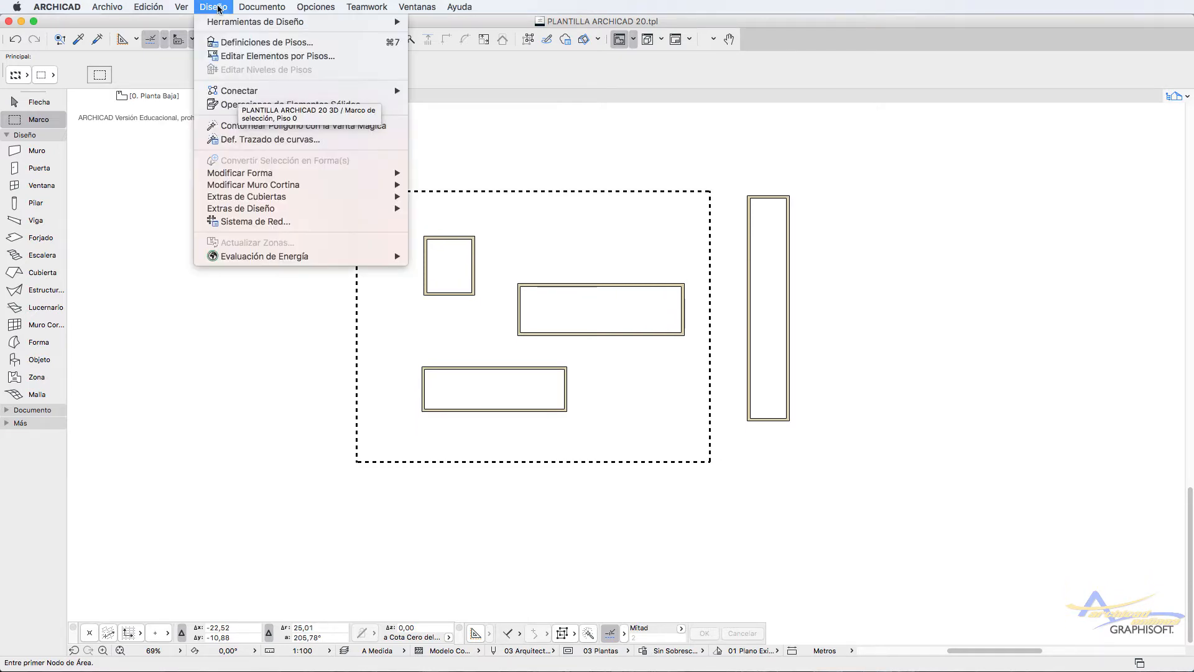
{"action": "left_click", "coordinate": [237, 43]}
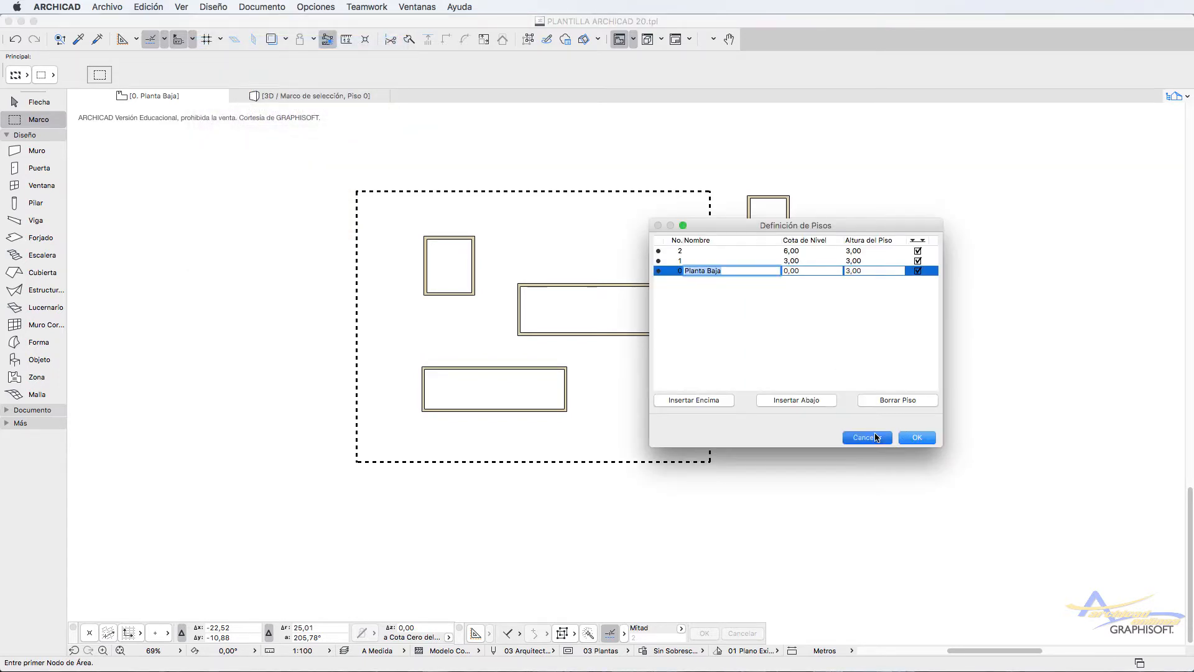
{"action": "left_click", "coordinate": [917, 437]}
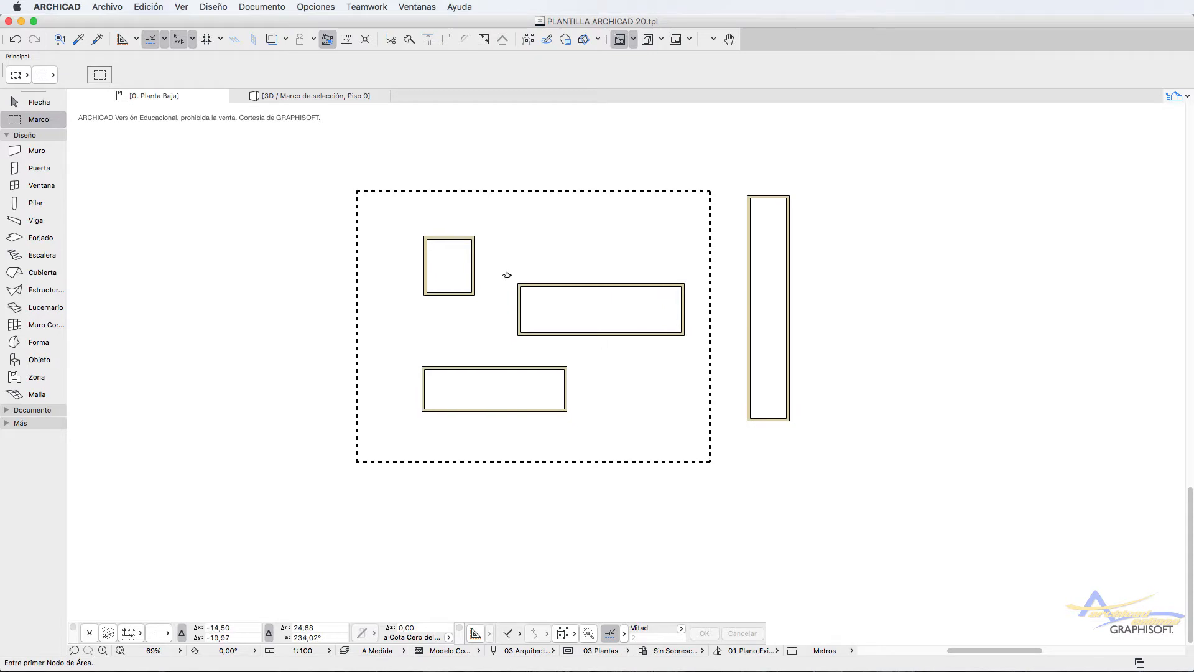
Draw a marquee about 9.36 by 15.84 m around the small square, cutting through the lower wall rectangle, and make it single-story.
{"action": "left_click", "coordinate": [337, 171]}
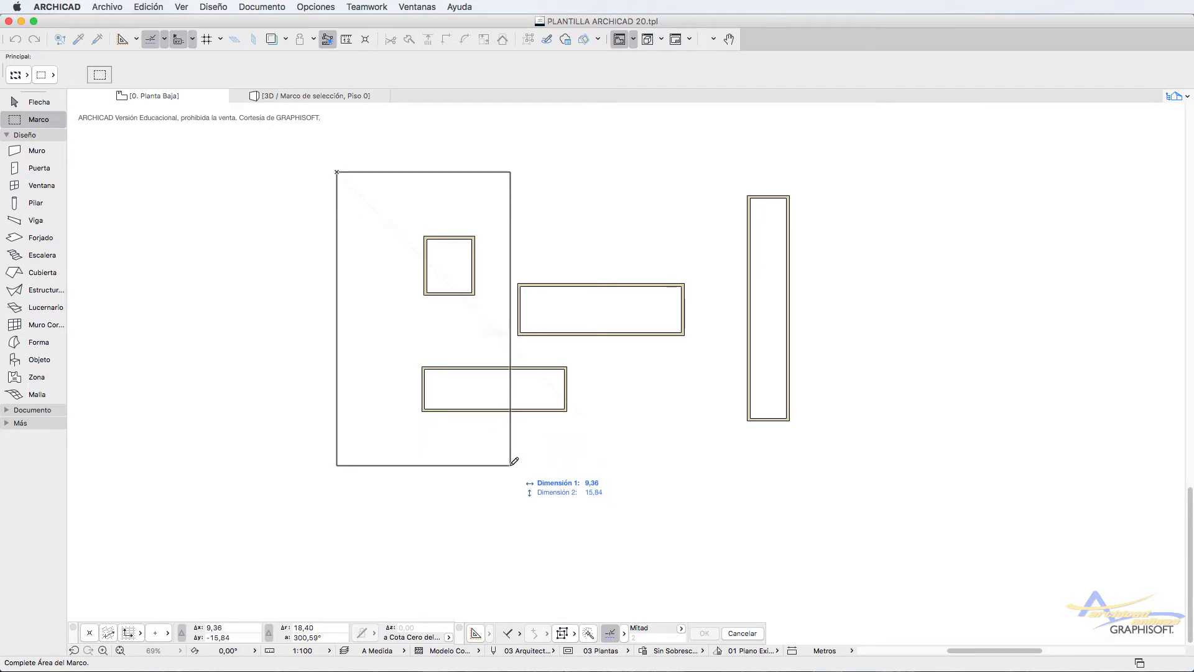
{"action": "left_click", "coordinate": [510, 465]}
{"action": "left_click", "coordinate": [24, 79]}
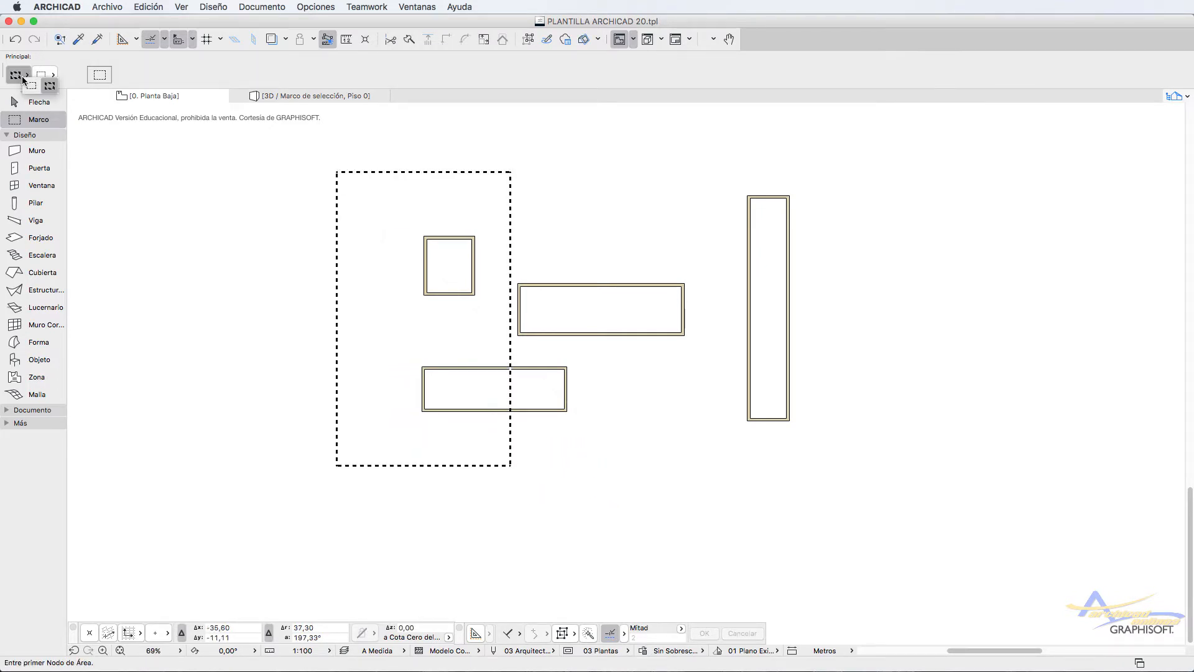
{"action": "left_click", "coordinate": [32, 86]}
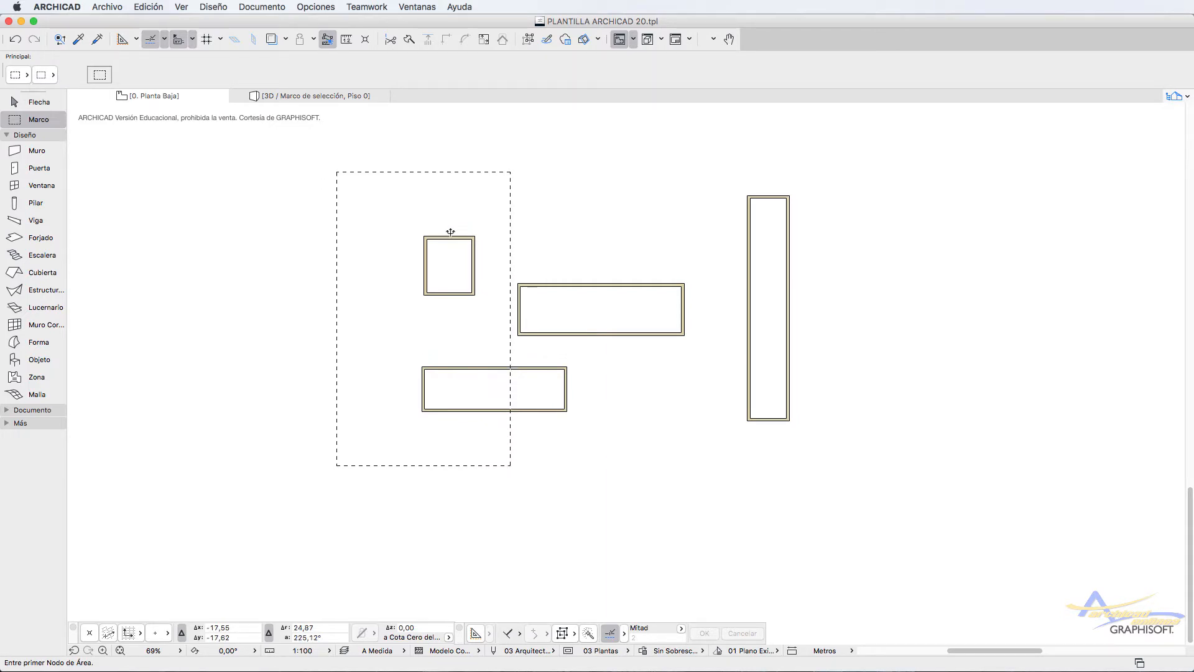
Show the narrower marquee in 3D and inspect how it cuts the lower rectangle's walls.
{"action": "right_click", "coordinate": [608, 205]}
{"action": "left_click", "coordinate": [670, 416]}
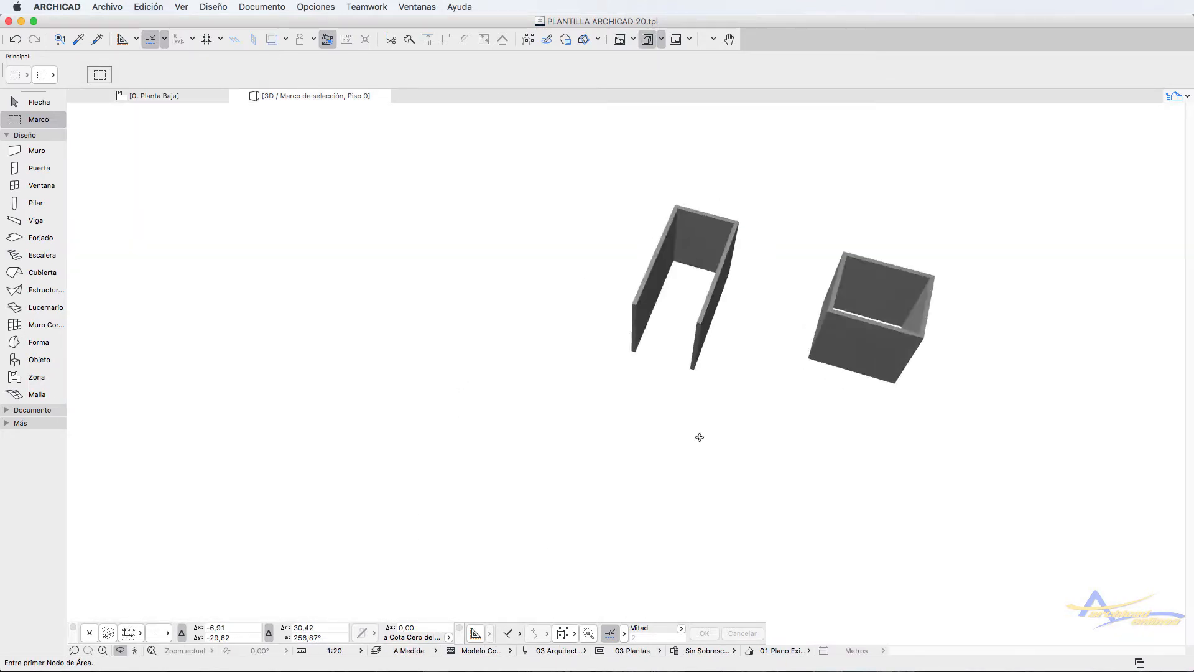
{"action": "left_click_drag", "start_coordinate": [700, 437], "coordinate": [897, 364]}
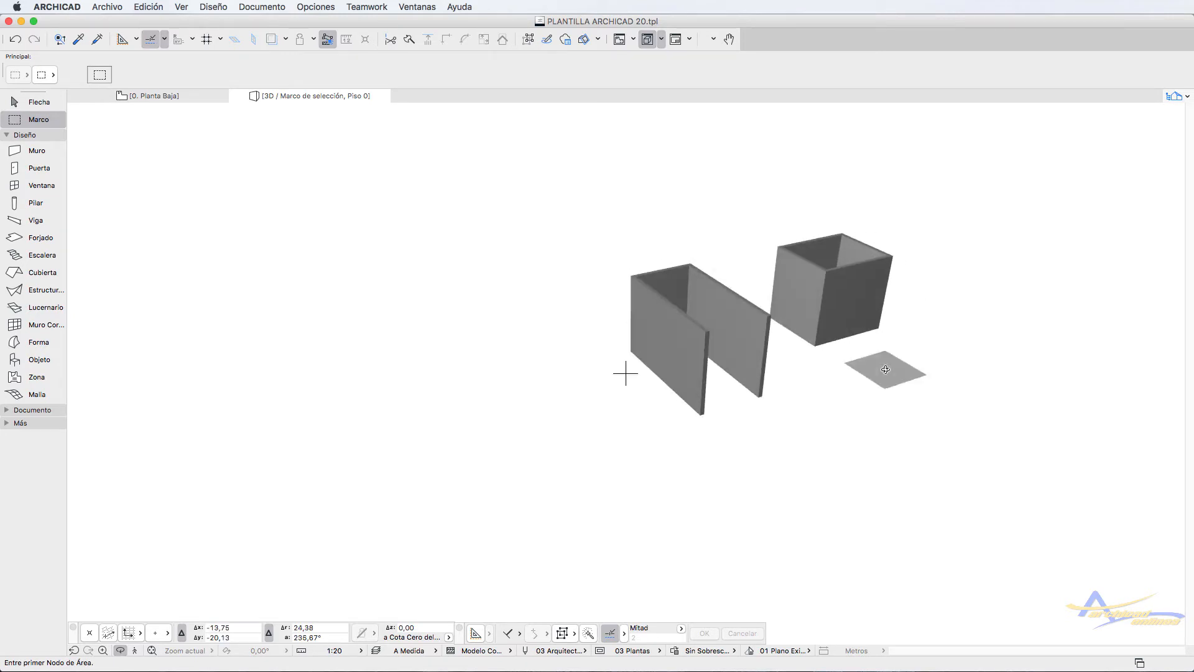
Return to the Planta Baja plan and switch the marquee that cuts the lower wall rectangle to the all-stories type.
{"action": "left_click", "coordinate": [158, 96]}
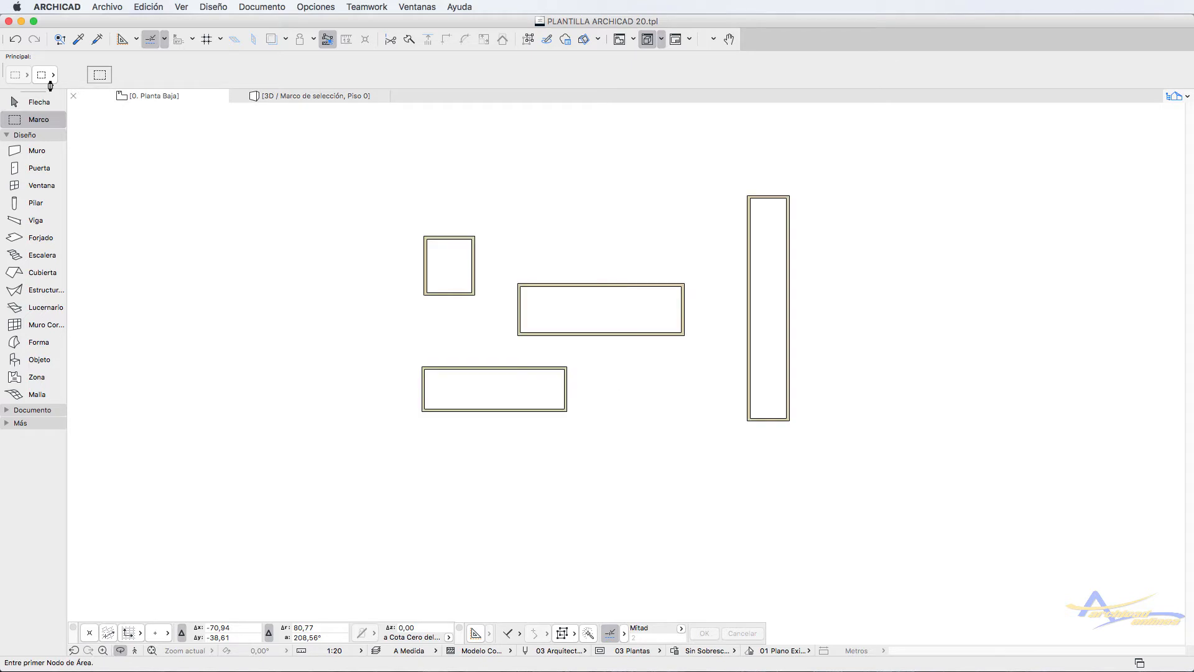
{"action": "left_click", "coordinate": [28, 76]}
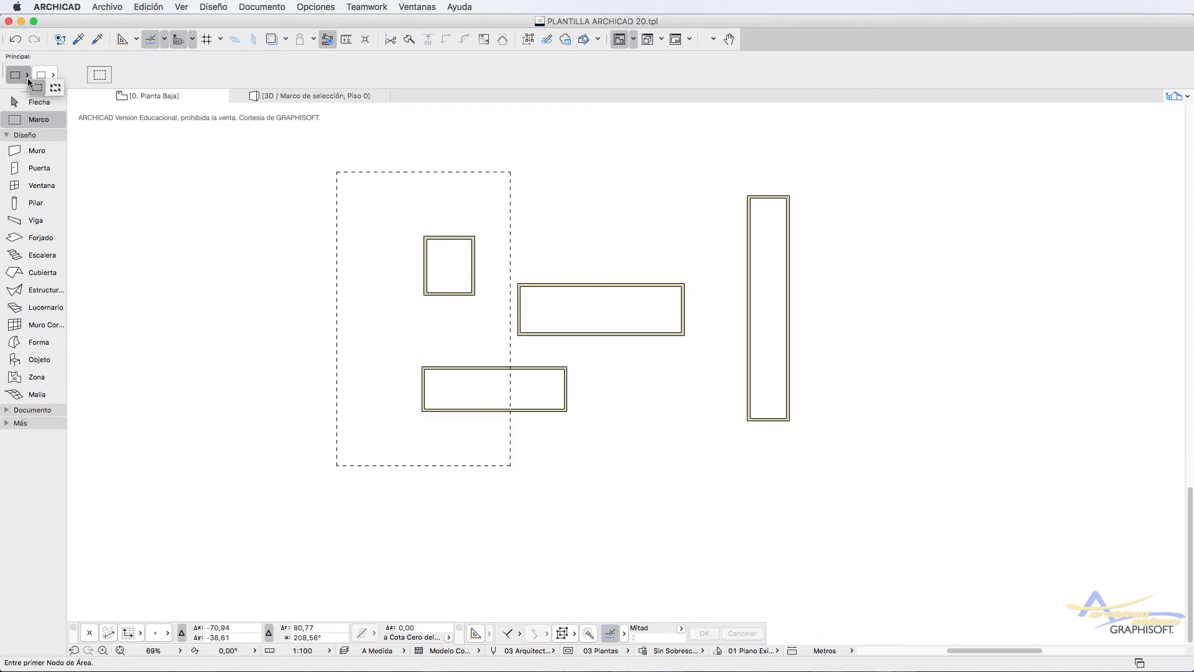
{"action": "left_click", "coordinate": [55, 87]}
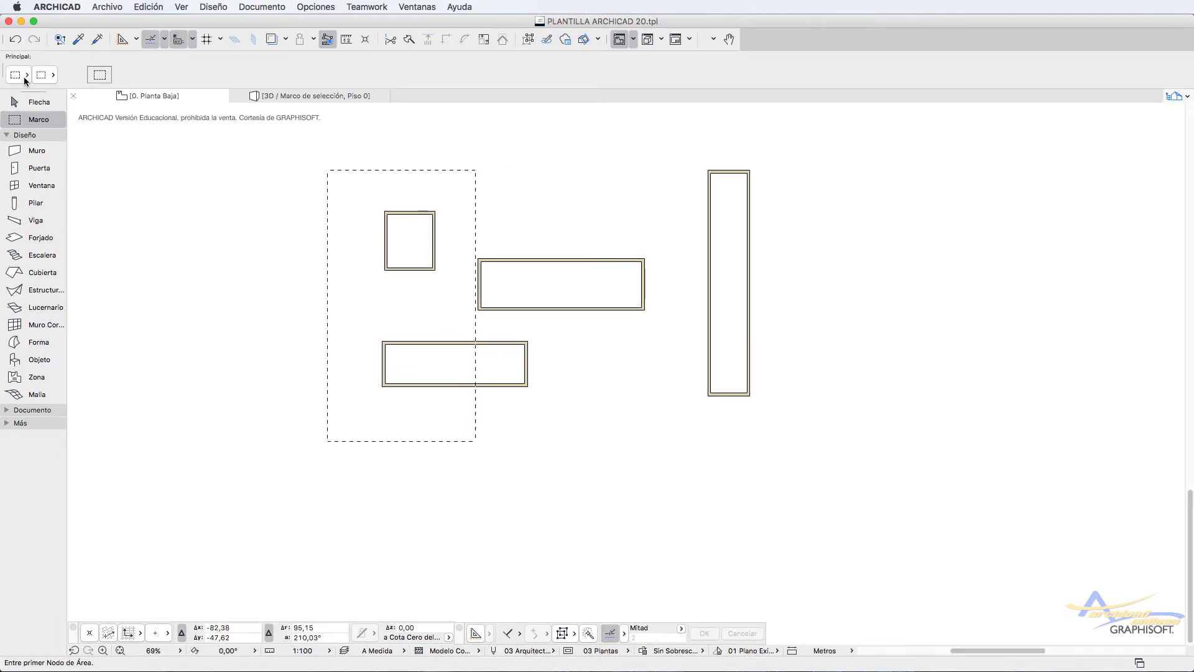
{"action": "left_click", "coordinate": [24, 77]}
{"action": "left_click", "coordinate": [52, 90]}
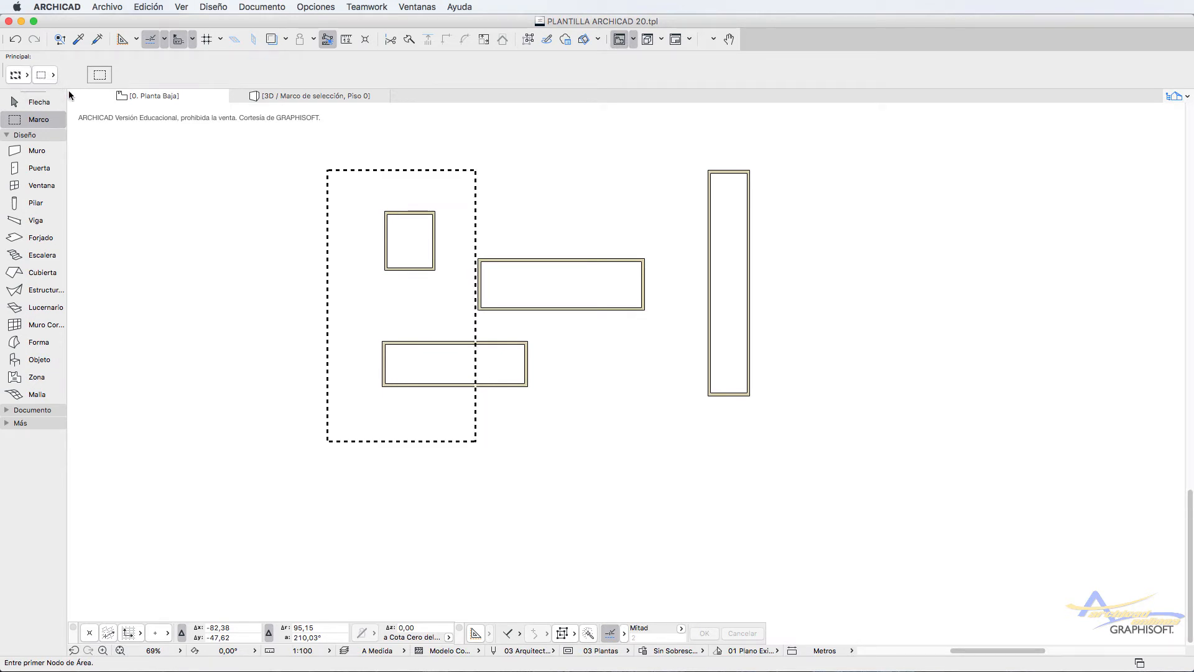
Show the all-stories marquee in 3D and inspect how it cuts the walls across all stories.
{"action": "right_click", "coordinate": [649, 464]}
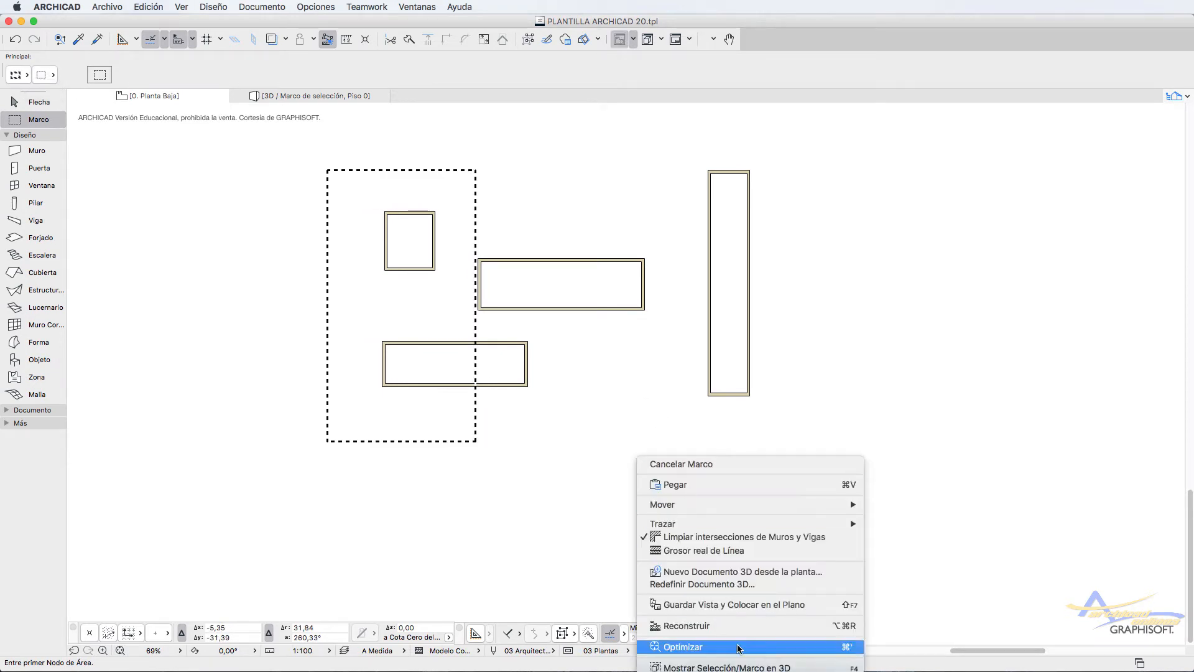
{"action": "left_click", "coordinate": [739, 668]}
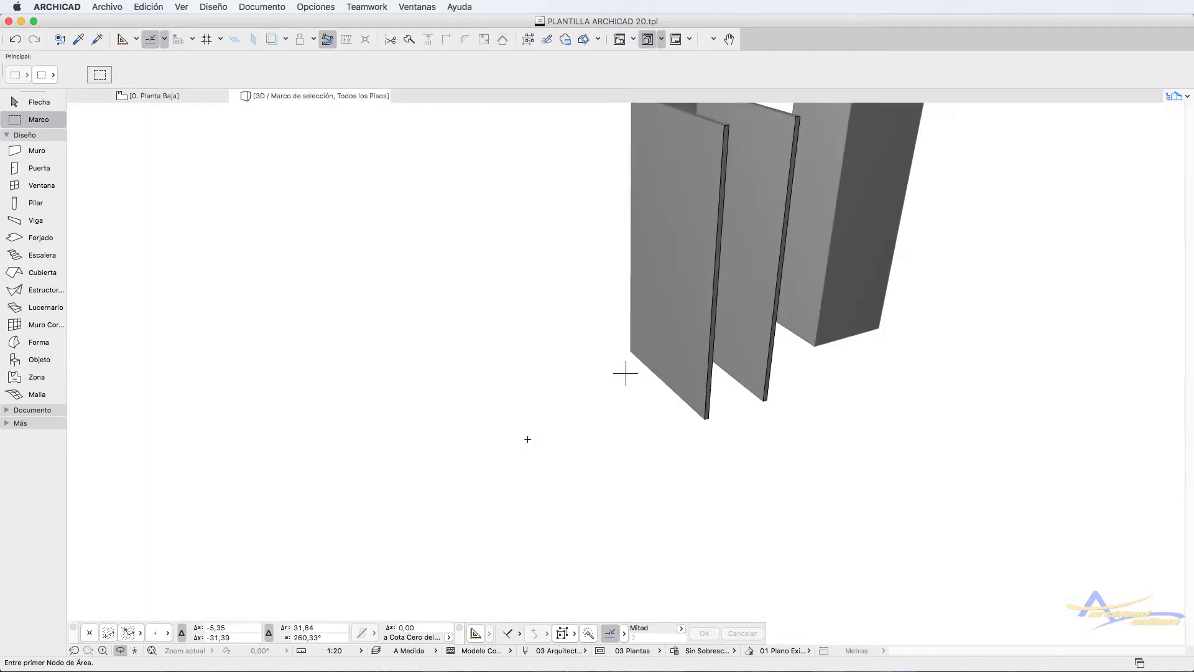
{"action": "scroll", "coordinate": [637, 440], "scroll_direction": "down", "scroll_amount": 3}
On the Planta Baja plan, draw a single-story marquee about 33 by 8.3 m across the three upper wall outlines and show it in 3D.
{"action": "left_click", "coordinate": [147, 96]}
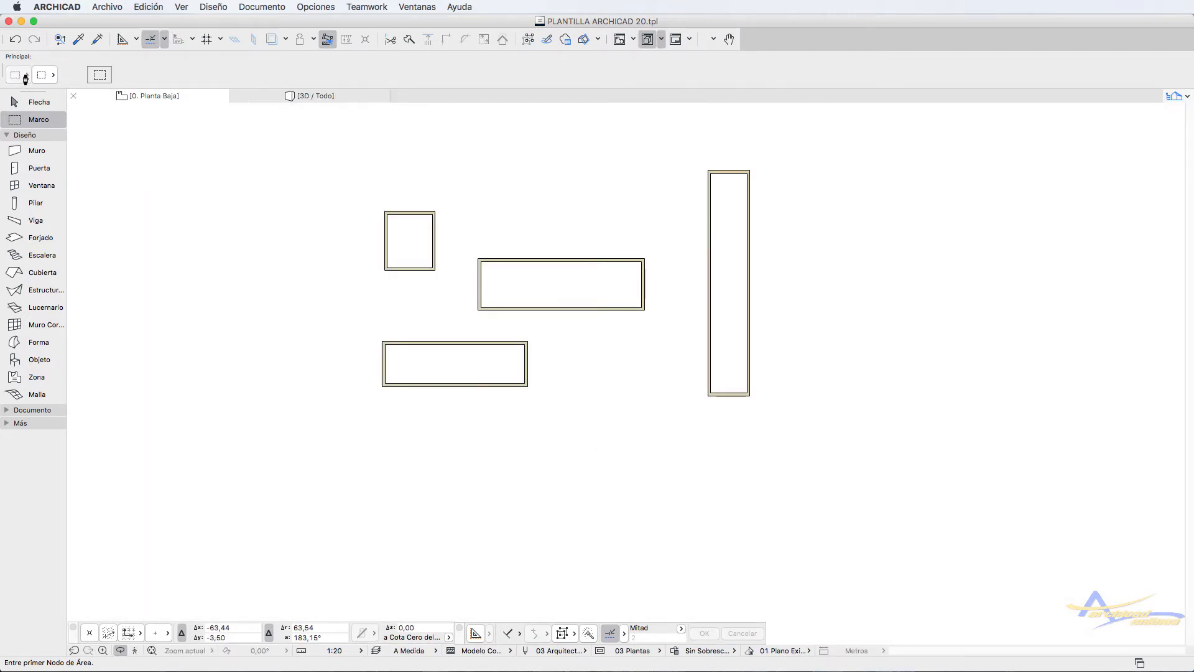
{"action": "left_click", "coordinate": [28, 76]}
{"action": "left_click", "coordinate": [32, 87]}
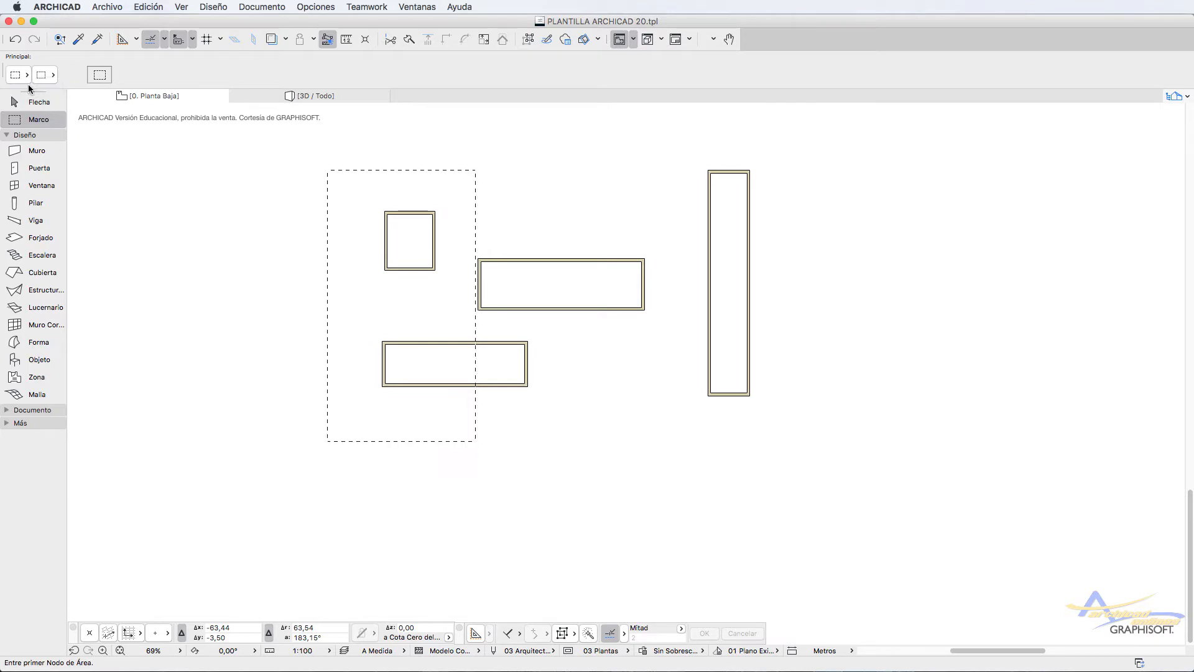
{"action": "left_click", "coordinate": [255, 149]}
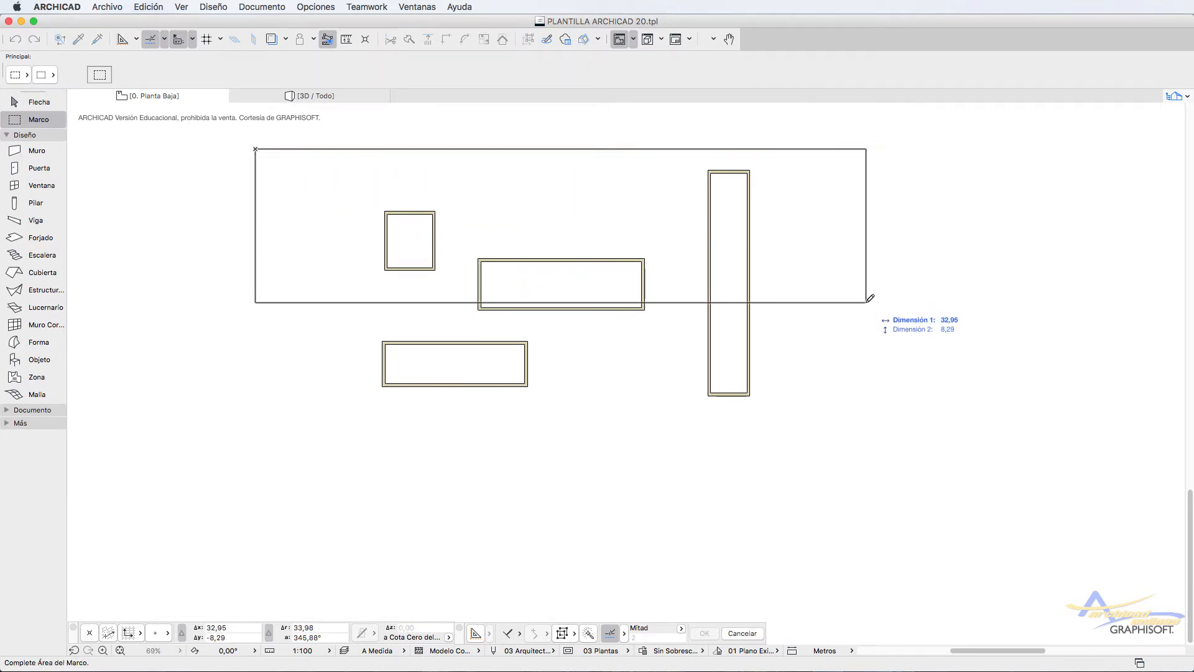
{"action": "left_click", "coordinate": [870, 297]}
{"action": "key", "text": "F5"}
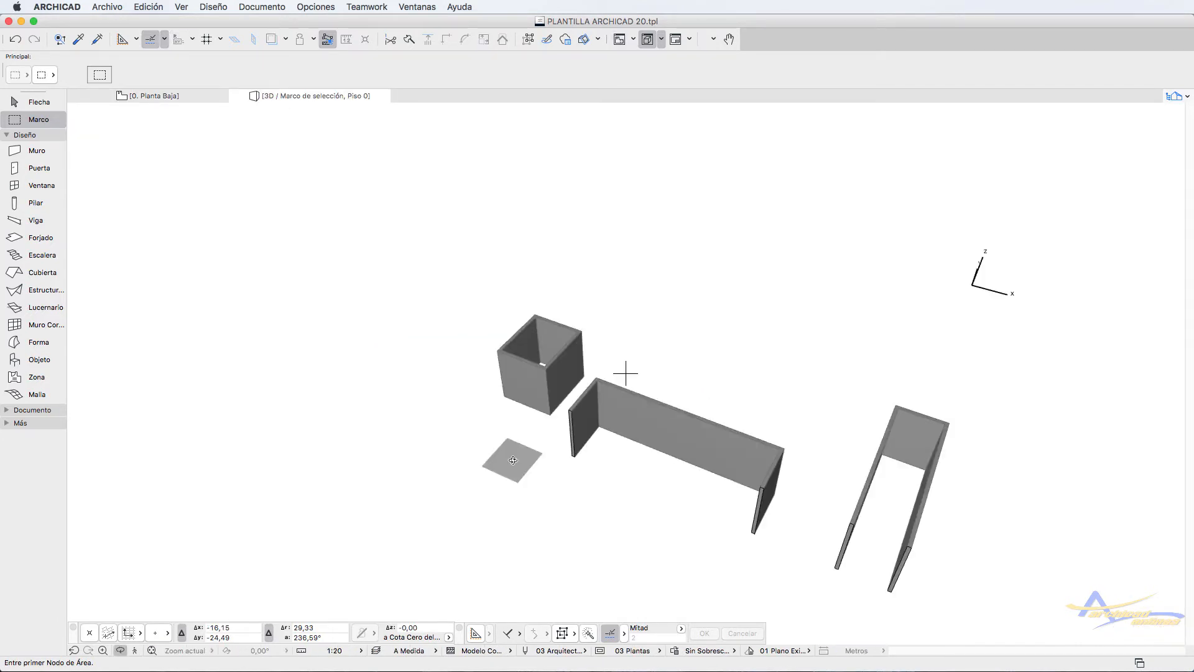
Return to the Planta Baja plan, switch the wide marquee to the all-stories type and show it in 3D.
{"action": "left_click", "coordinate": [182, 99]}
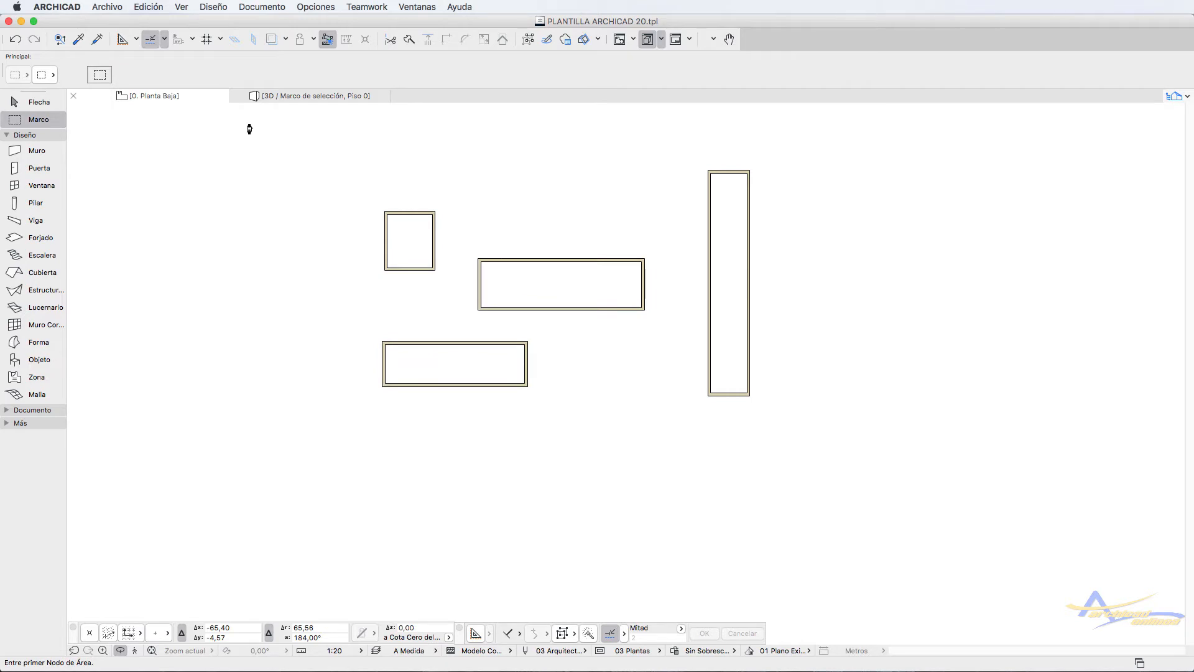
{"action": "left_click", "coordinate": [28, 76]}
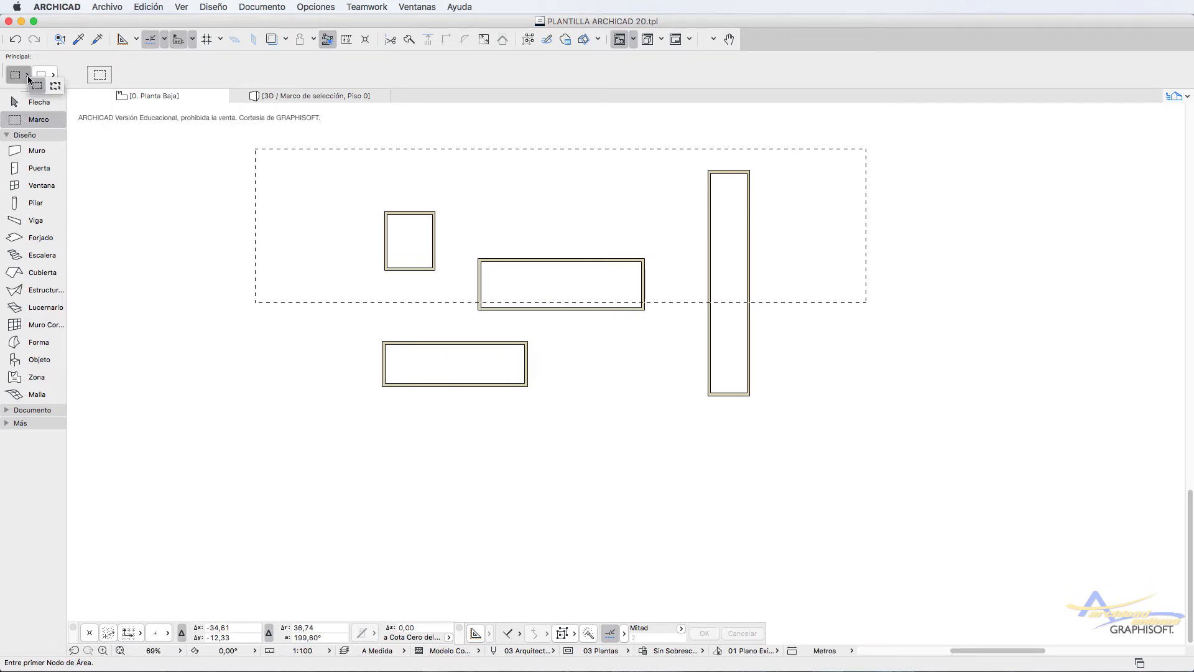
{"action": "left_click", "coordinate": [55, 85]}
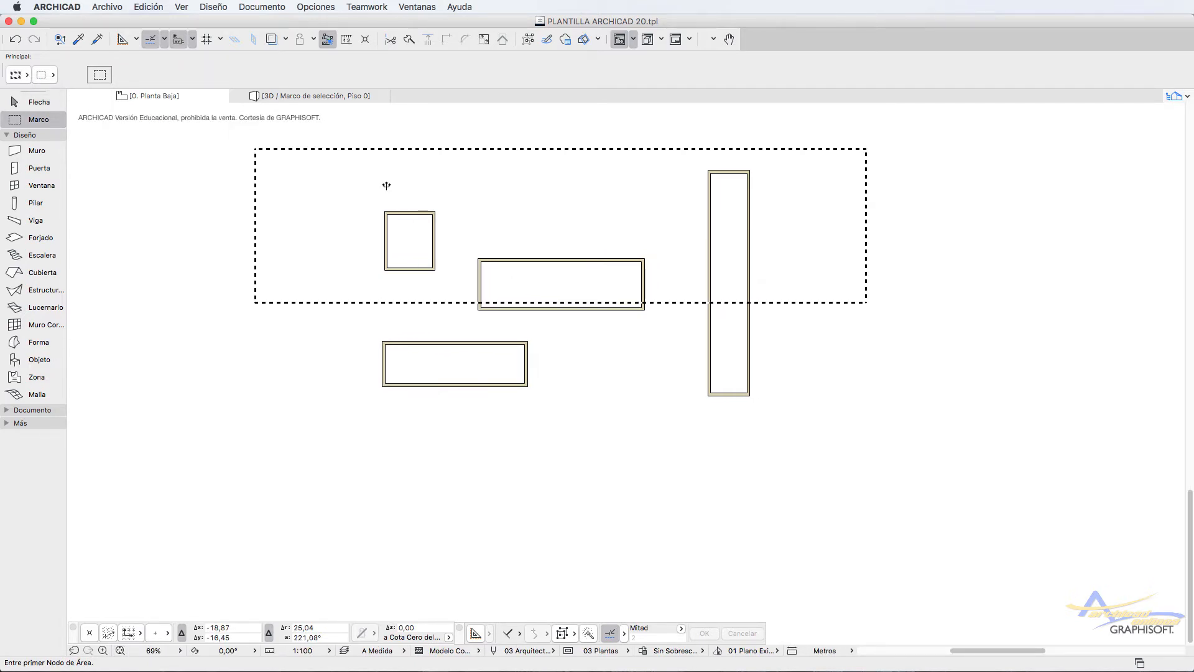
{"action": "right_click", "coordinate": [609, 379]}
{"action": "left_click", "coordinate": [699, 588]}
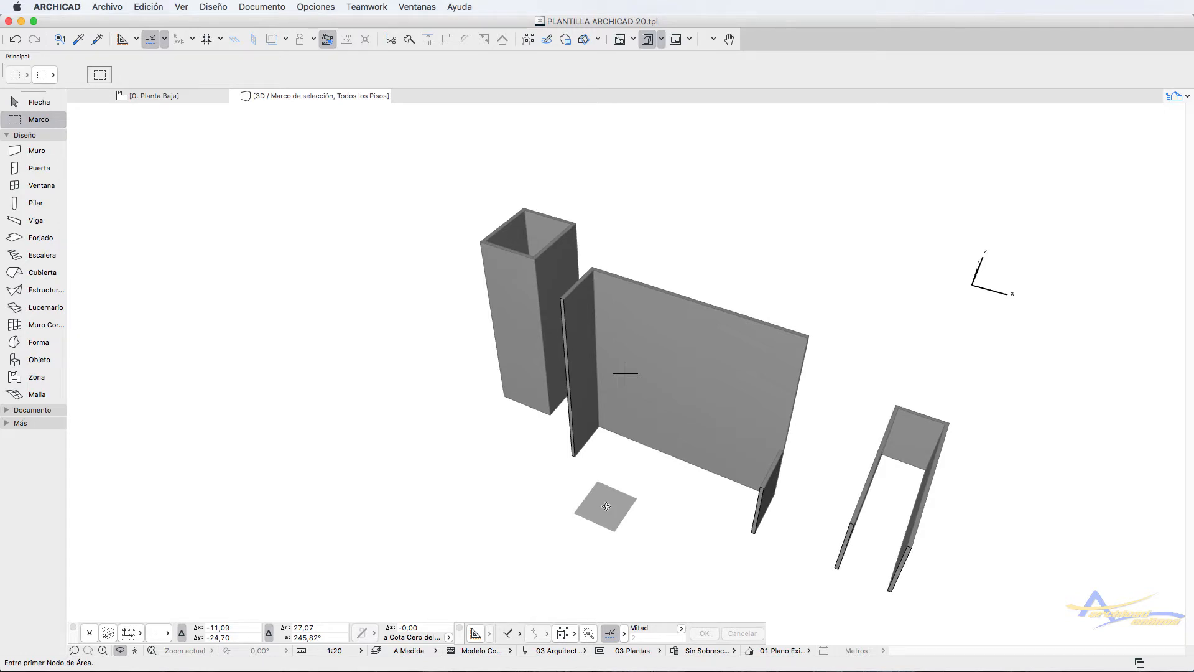
Return to the Planta Baja plan, remove the wide marquee and fit the walls in the view.
{"action": "left_click", "coordinate": [215, 95]}
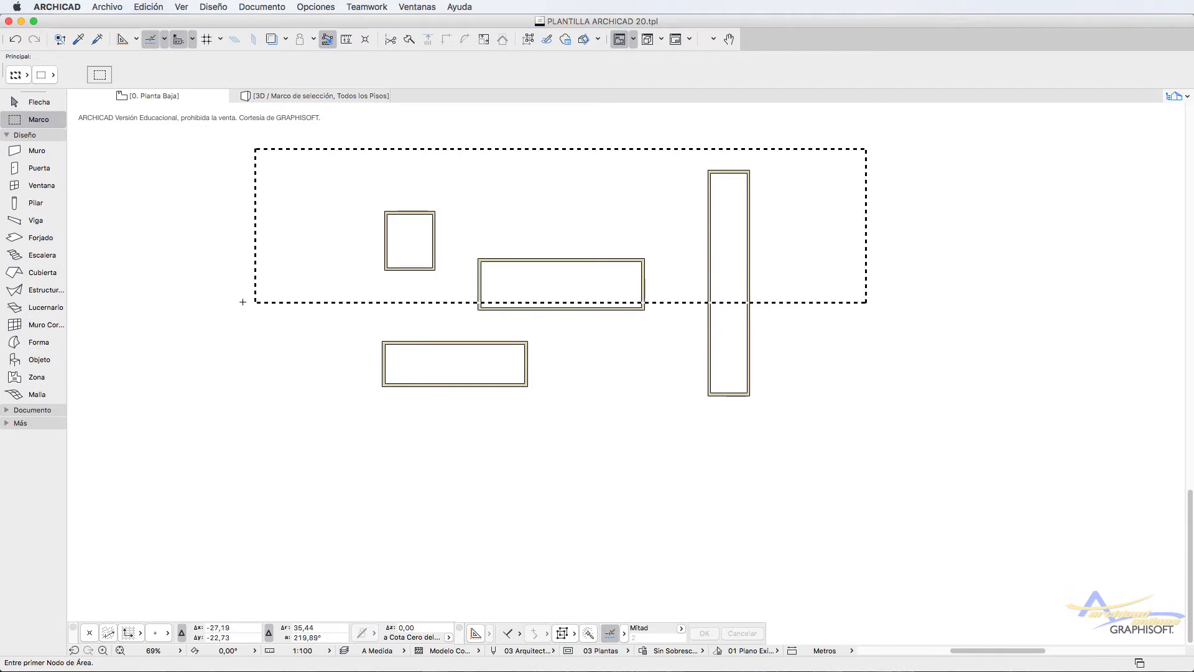
{"action": "double_click", "coordinate": [262, 344]}
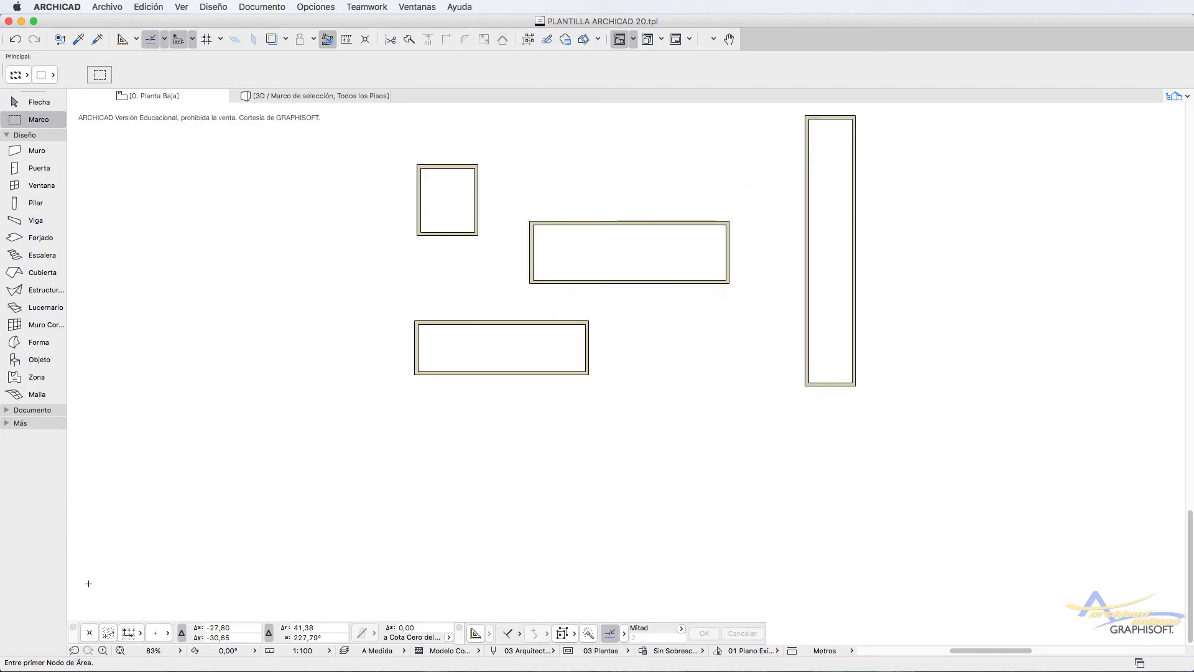
{"action": "left_click", "coordinate": [120, 650]}
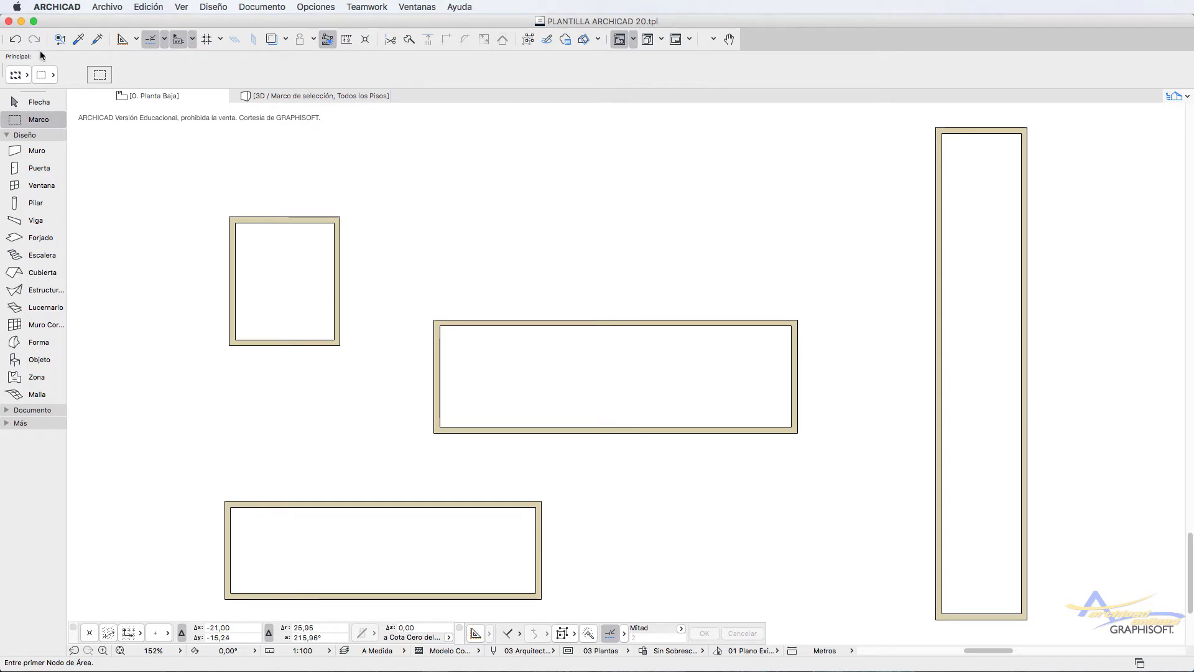
{"action": "left_click", "coordinate": [24, 75]}
{"action": "left_click", "coordinate": [50, 82]}
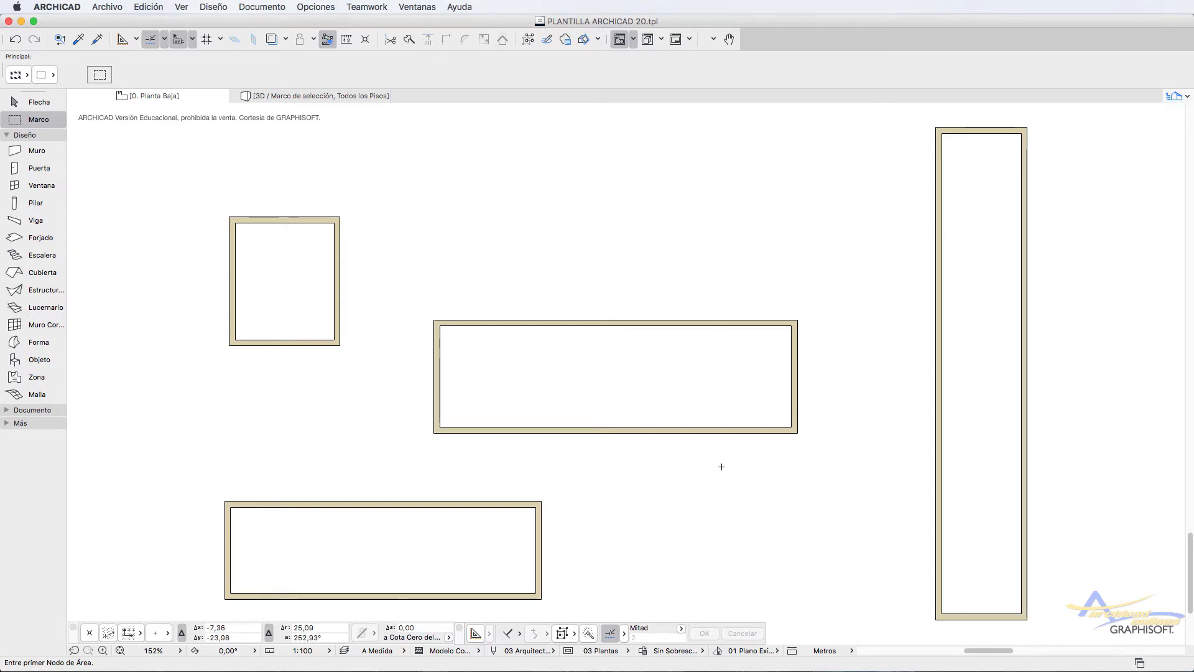
{"action": "scroll", "coordinate": [949, 312], "scroll_direction": "up", "scroll_amount": 5}
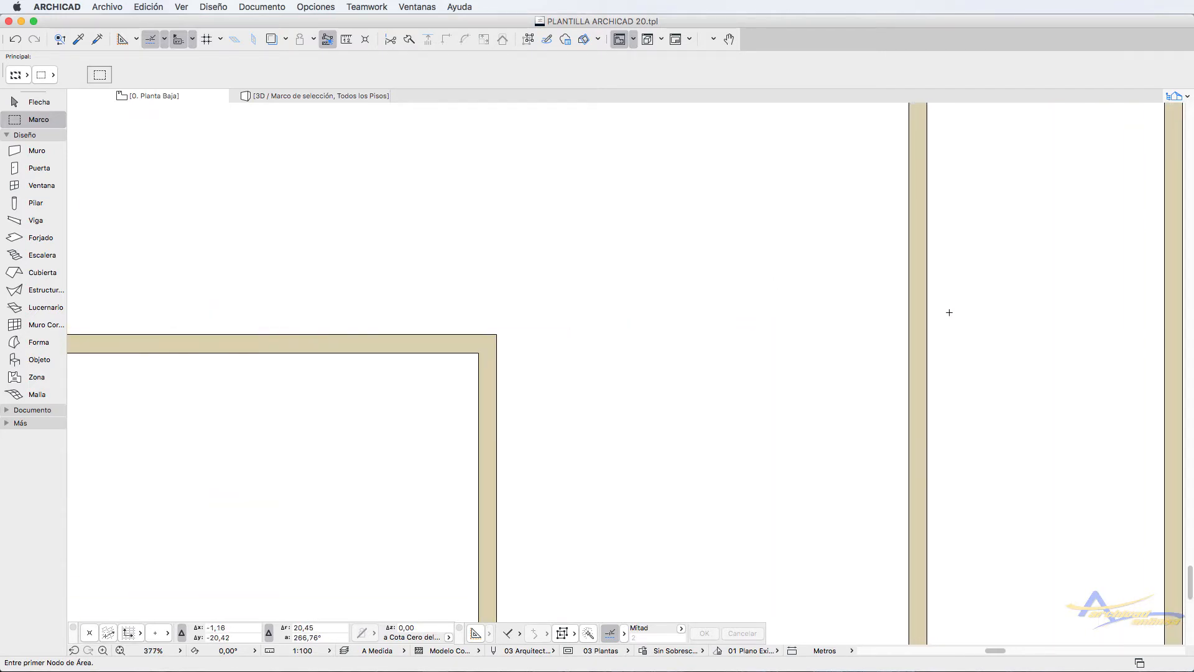
{"action": "scroll", "coordinate": [830, 312], "scroll_direction": "down", "scroll_amount": 10}
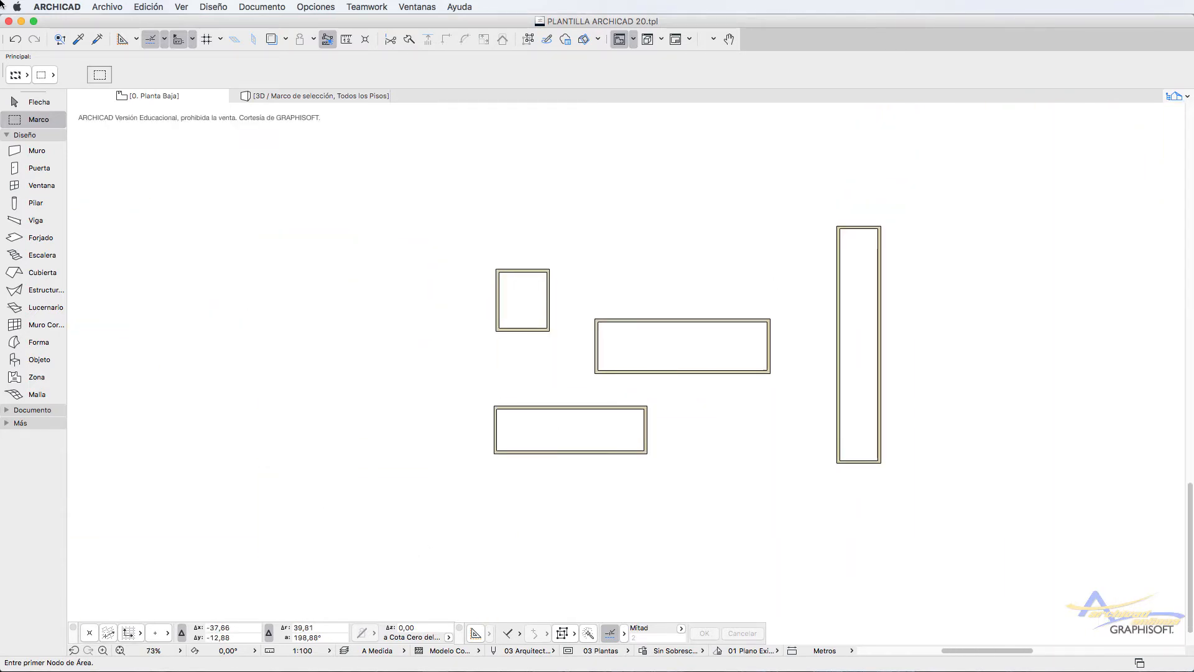
{"action": "scroll", "coordinate": [301, 419], "scroll_direction": "up", "scroll_amount": 2}
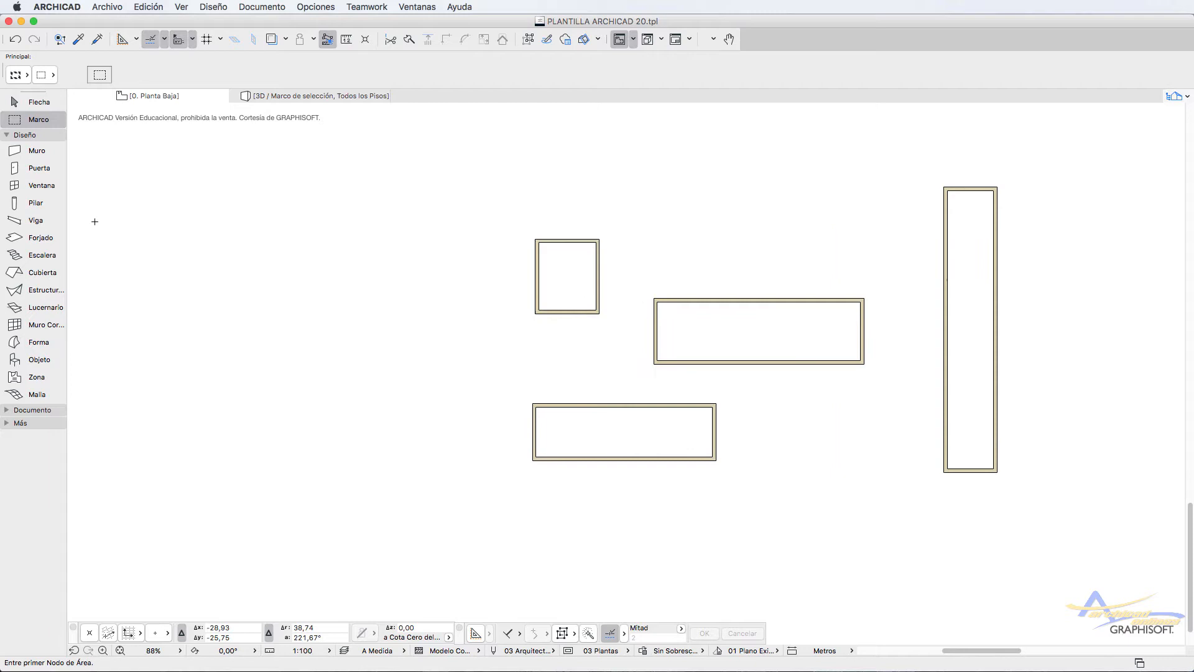
Open the Wall tool's default settings, collapse the categories and properties section, and accept the dialog.
{"action": "left_click", "coordinate": [41, 156]}
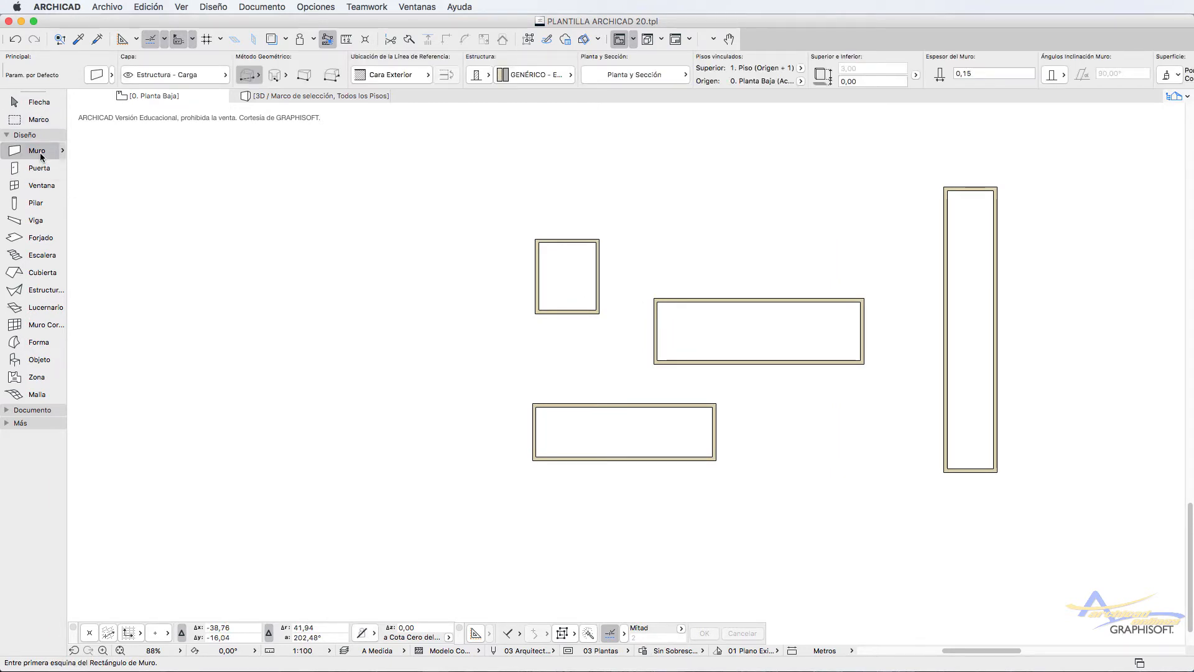
{"action": "double_click", "coordinate": [41, 156]}
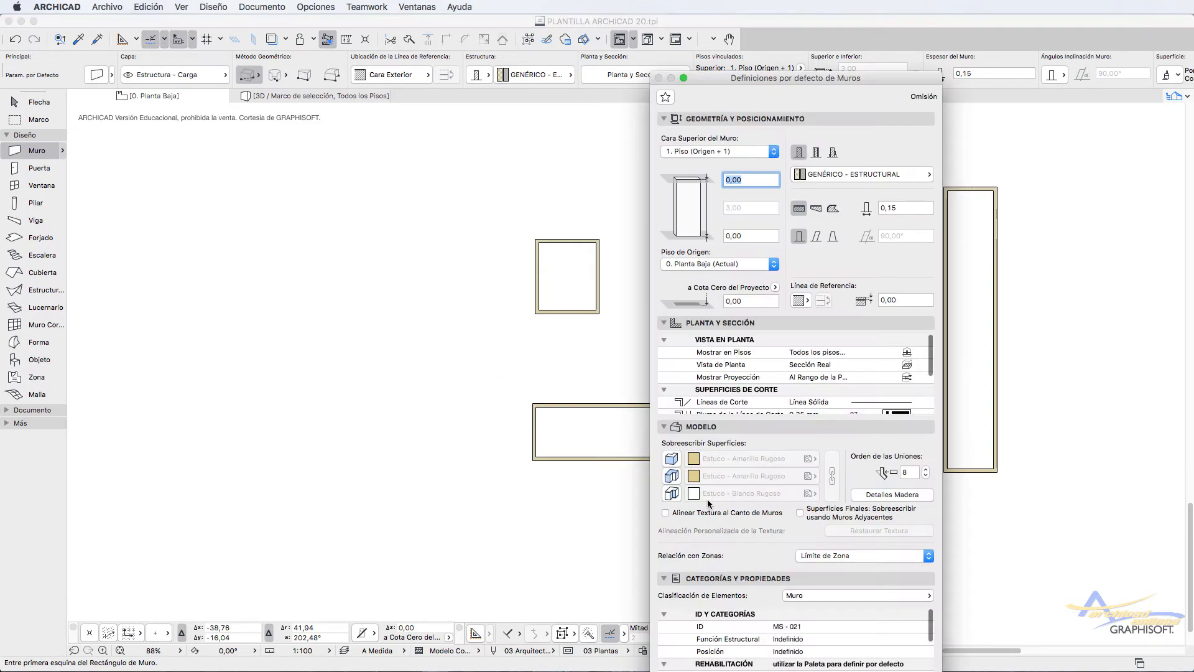
{"action": "left_click", "coordinate": [664, 579]}
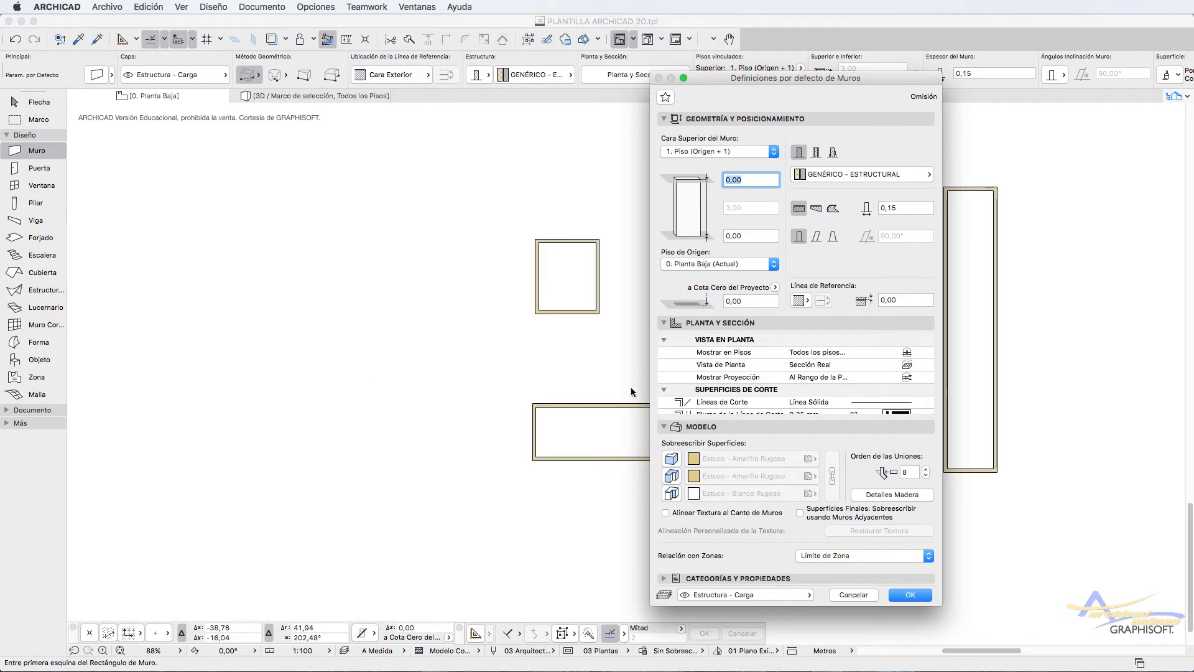
{"action": "left_click", "coordinate": [911, 596]}
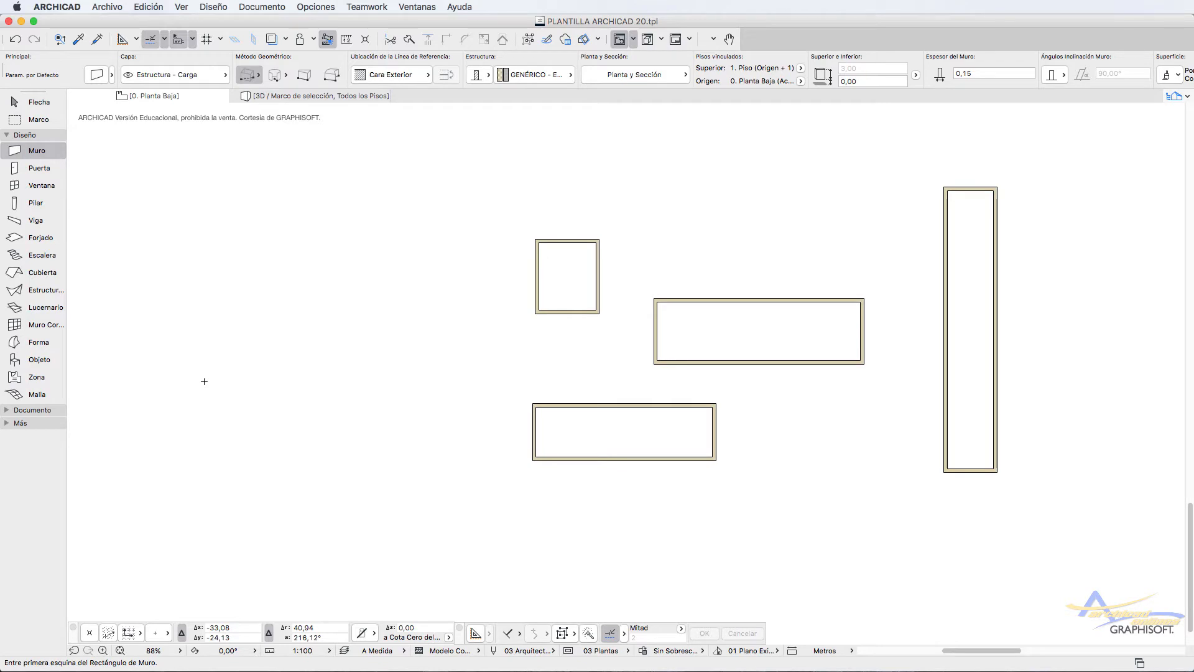
Compare the Wall tool's default settings dialog with the wall parameters in the info box, leaving every value as it is.
{"action": "double_click", "coordinate": [37, 152]}
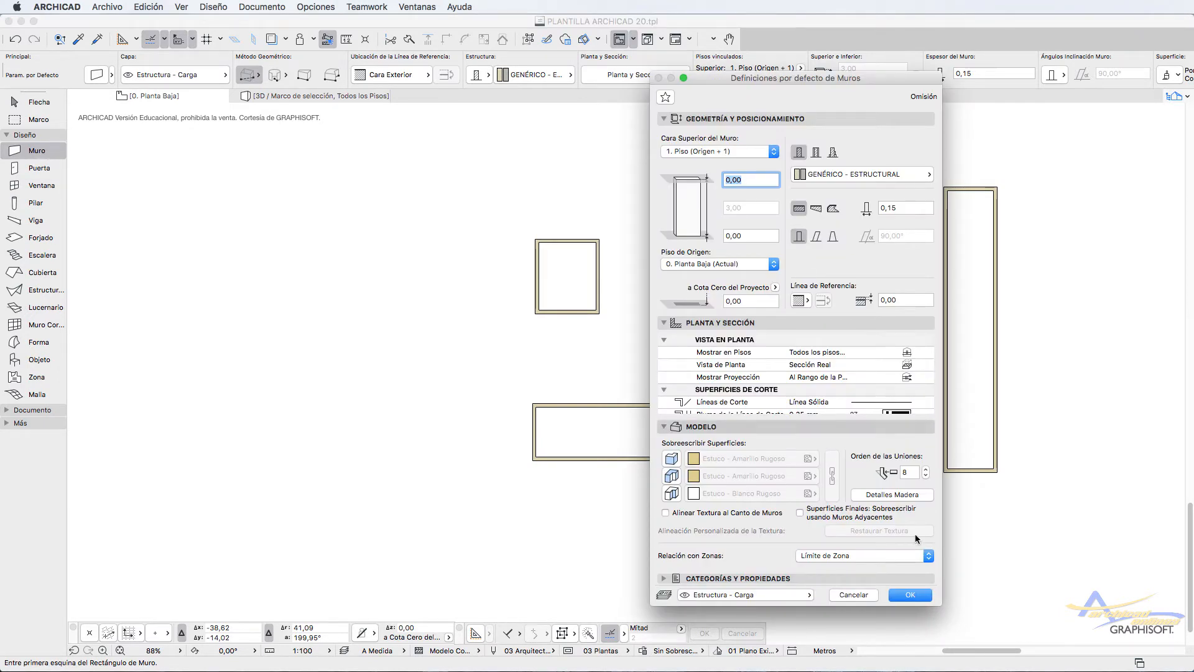
{"action": "left_click", "coordinate": [854, 595]}
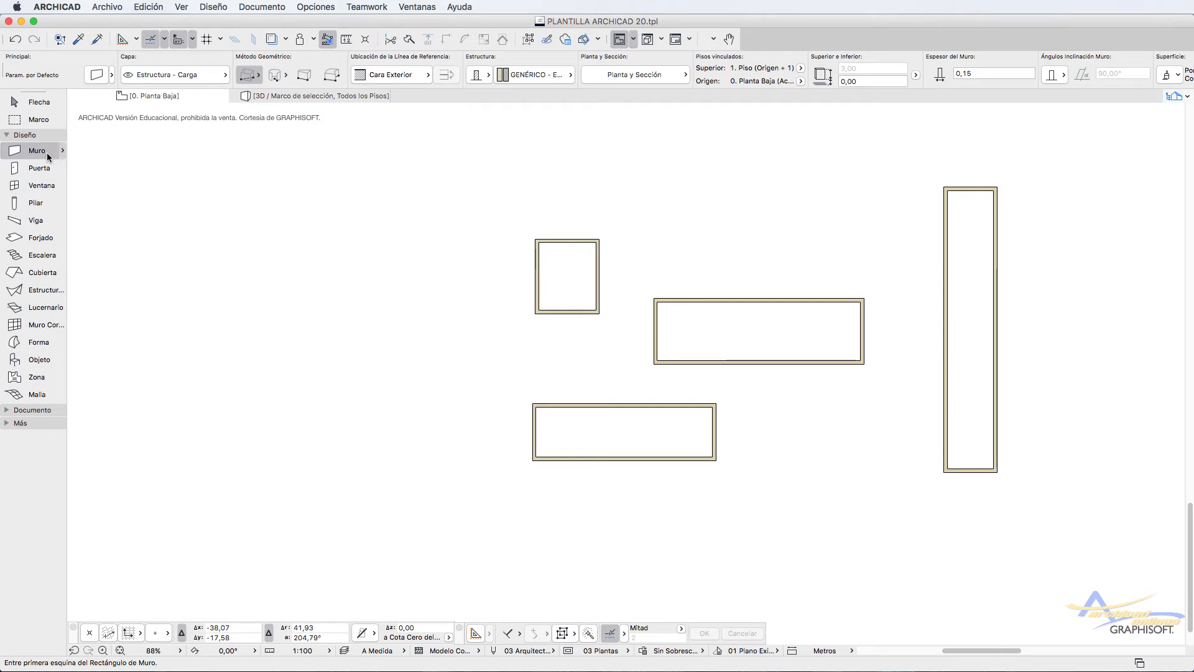
{"action": "scroll", "coordinate": [185, 76], "scroll_direction": "right", "scroll_amount": 5}
{"action": "scroll", "coordinate": [185, 75], "scroll_direction": "right", "scroll_amount": 1}
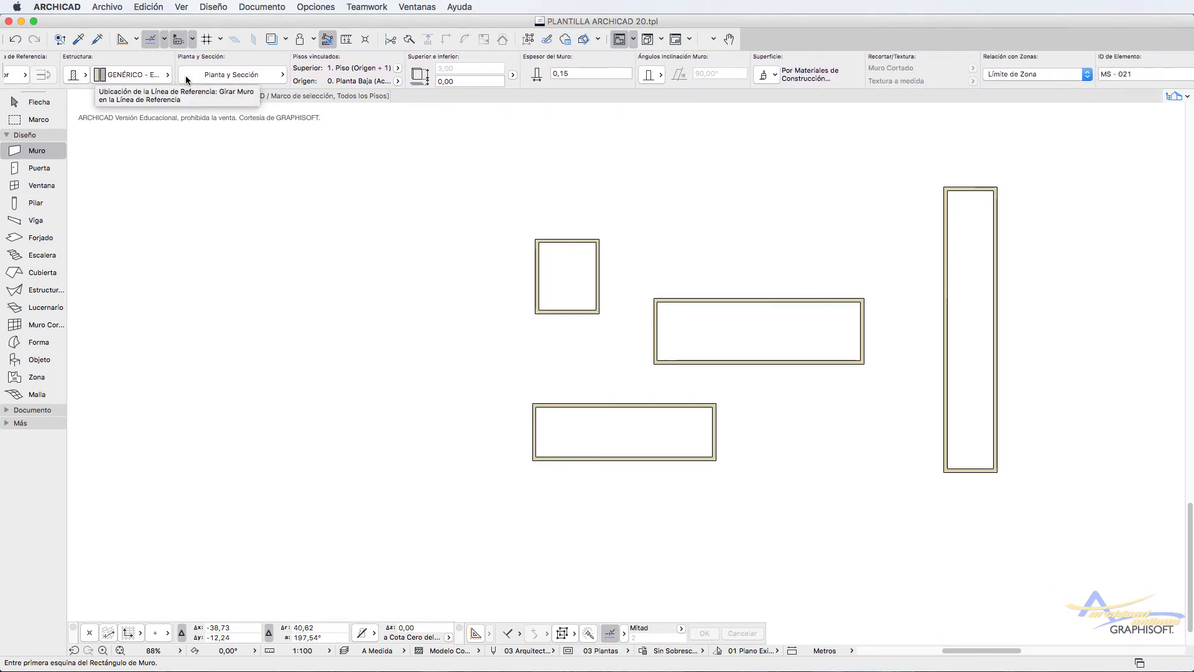
{"action": "scroll", "coordinate": [185, 76], "scroll_direction": "left", "scroll_amount": 6}
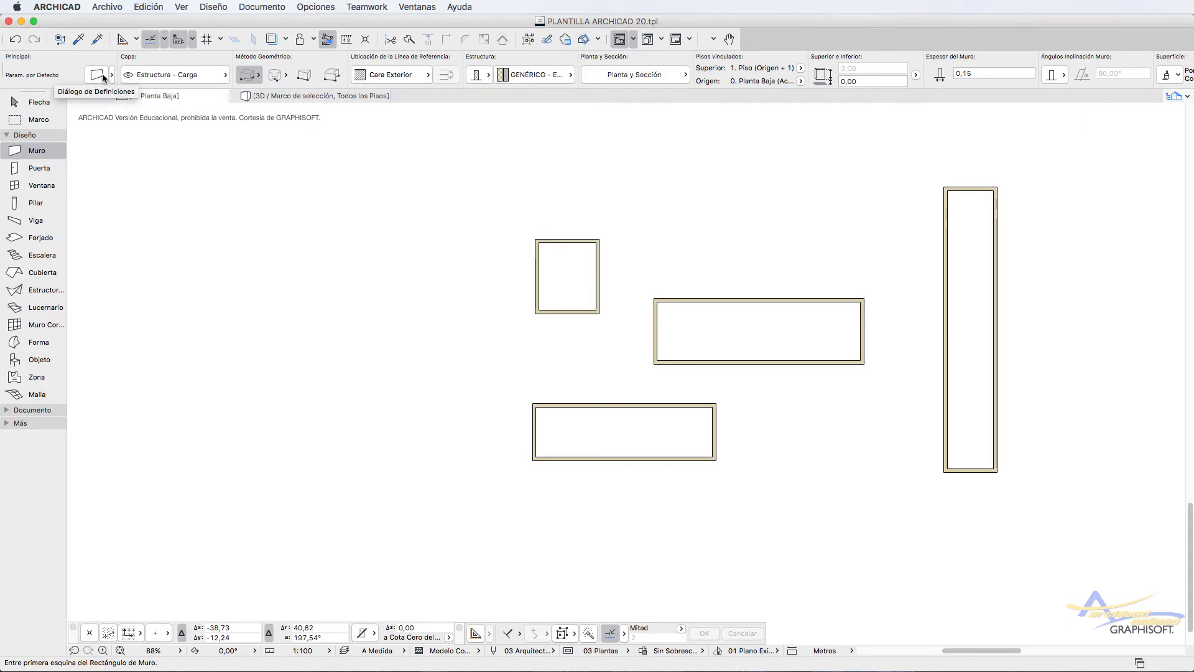
{"action": "left_click", "coordinate": [98, 74]}
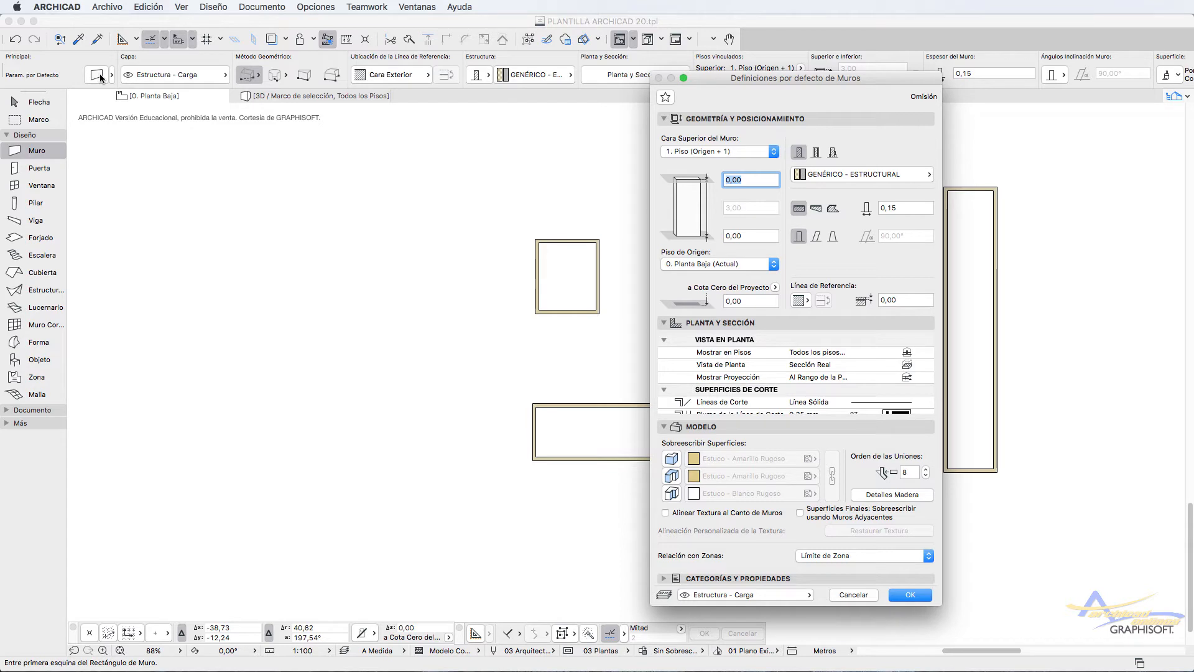
{"action": "left_click", "coordinate": [908, 596]}
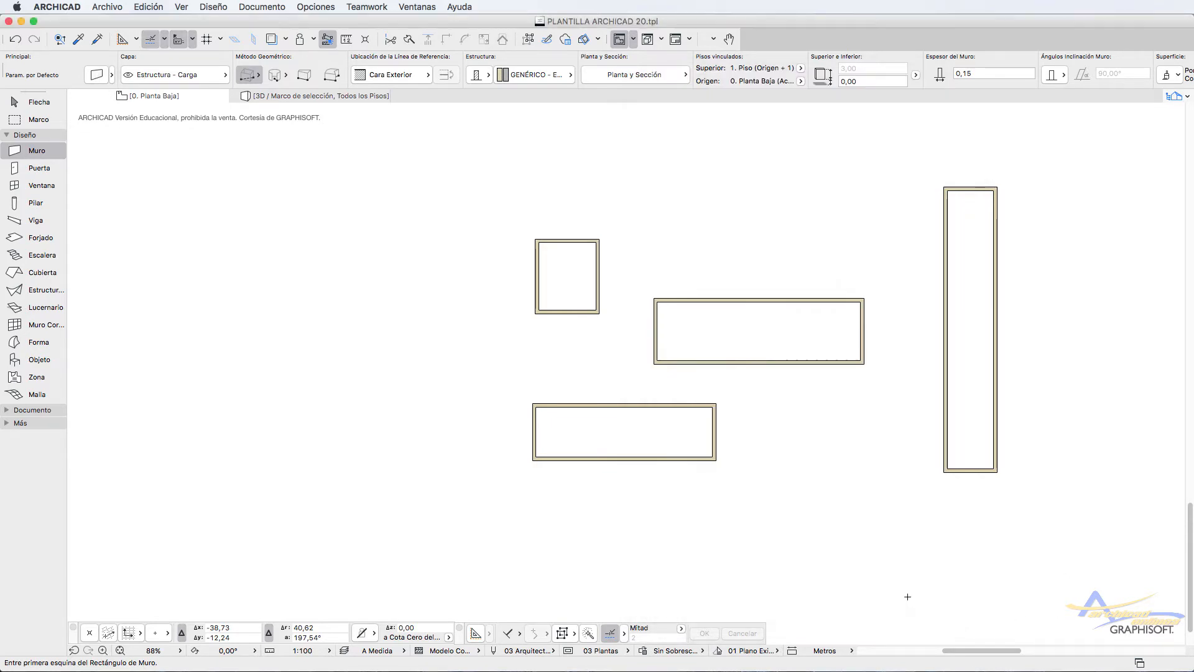
Open the Door tool's default settings, collapse the floor plan and section and the dimension marker sections, and accept the dialog.
{"action": "left_click", "coordinate": [38, 171]}
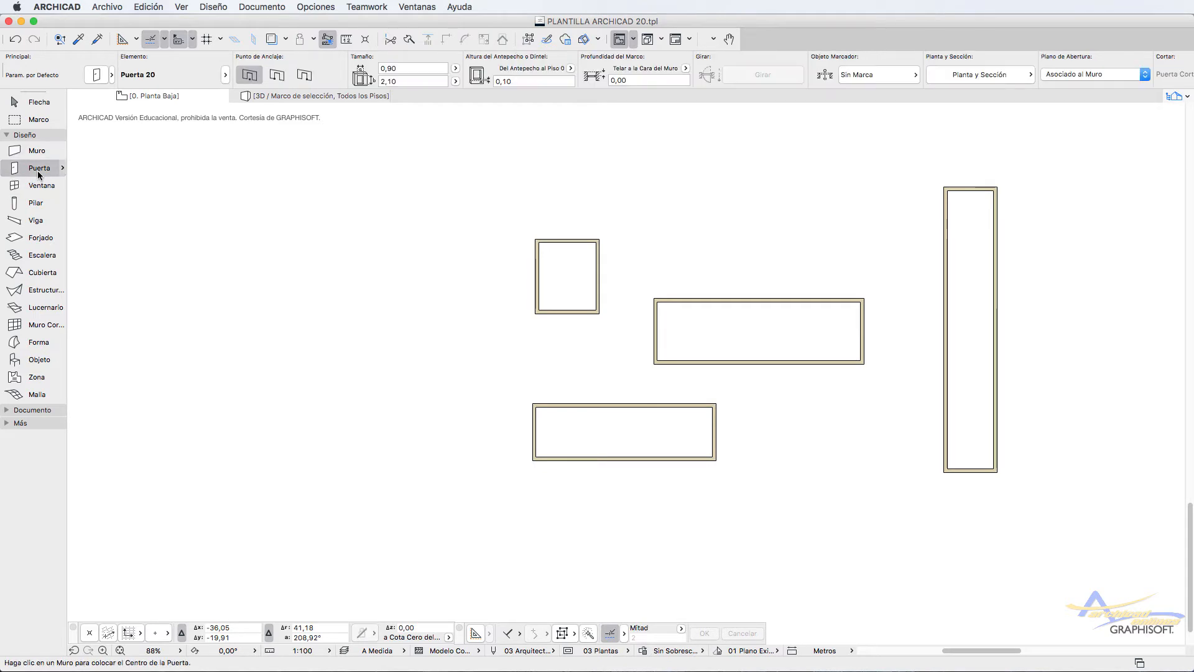
{"action": "key", "text": "super+t"}
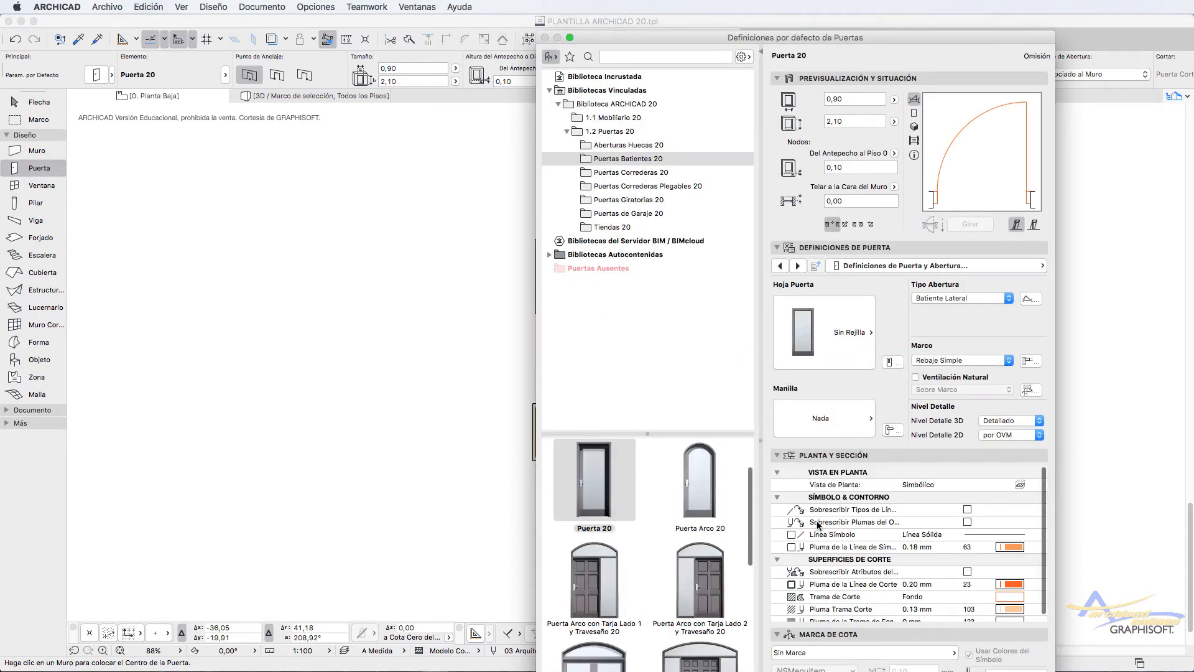
{"action": "left_click", "coordinate": [776, 634]}
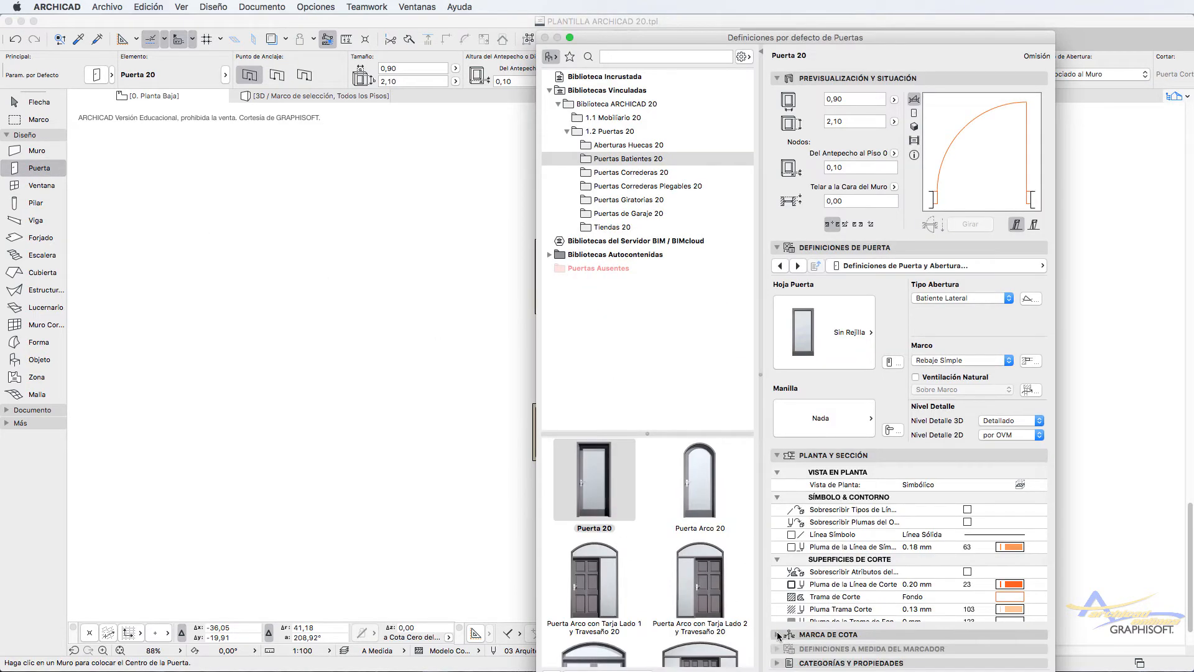
{"action": "left_click", "coordinate": [776, 474]}
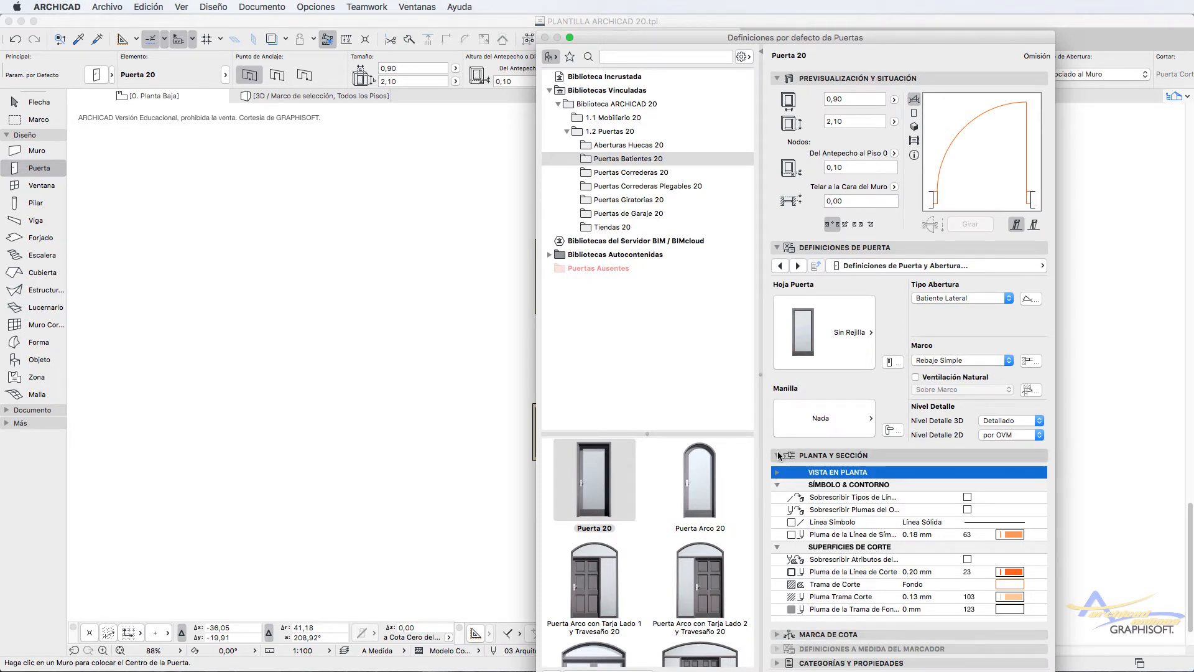
{"action": "left_click", "coordinate": [776, 456]}
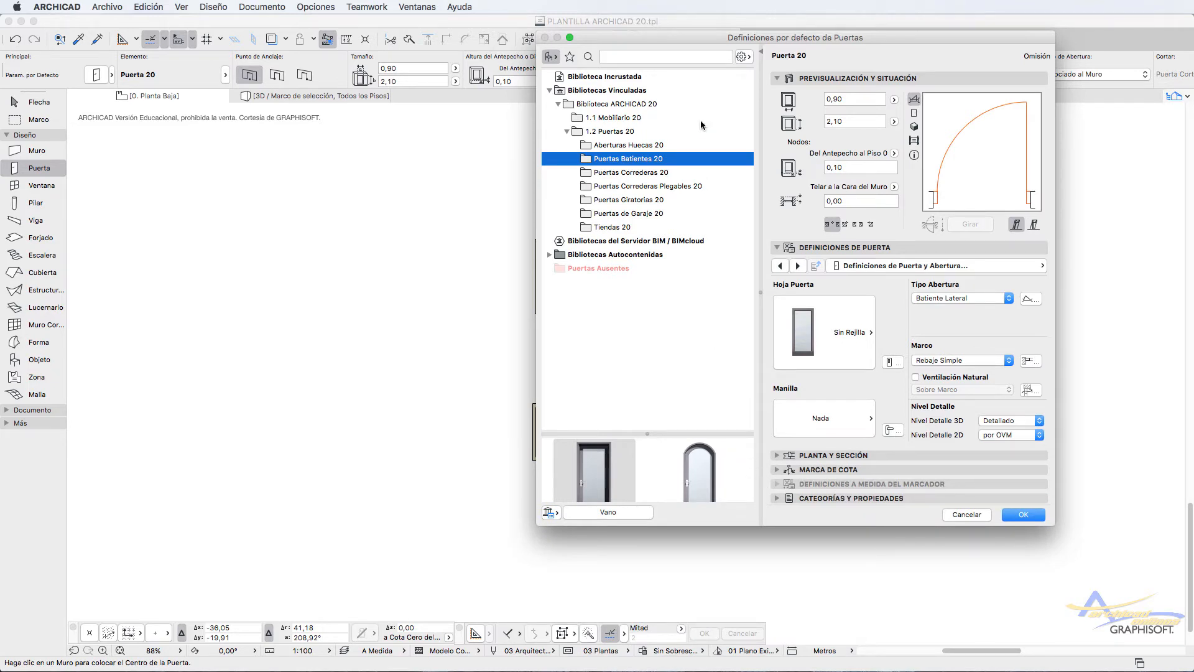
{"action": "left_click_drag", "start_coordinate": [639, 36], "coordinate": [623, 123]}
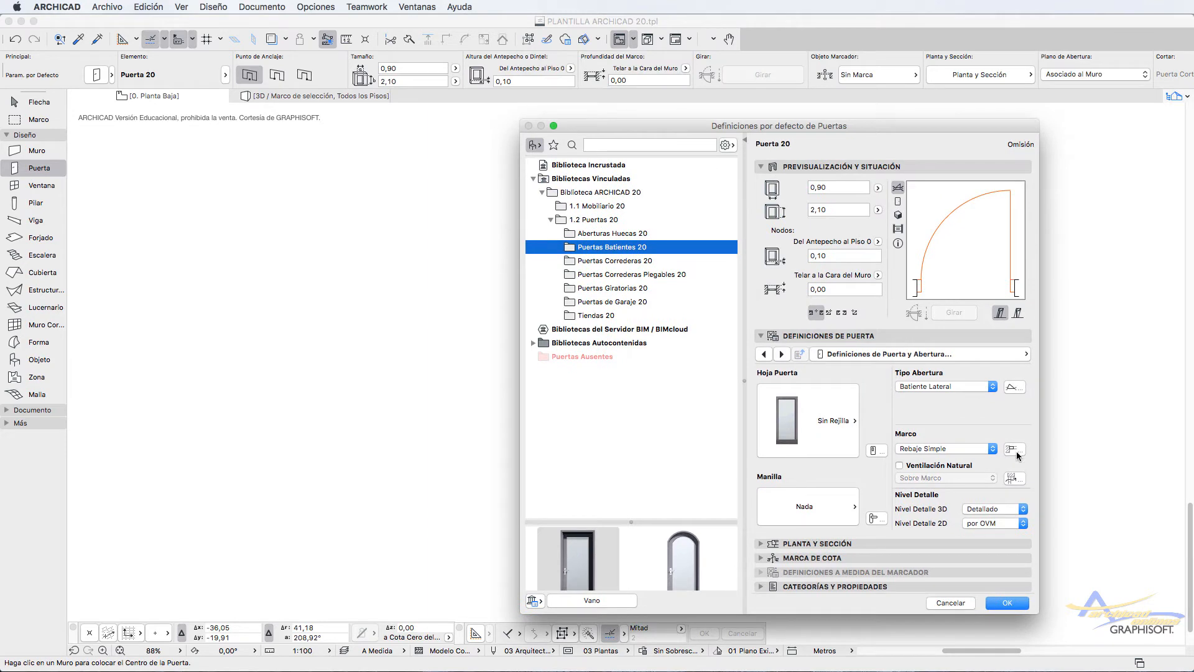
{"action": "left_click", "coordinate": [1008, 603]}
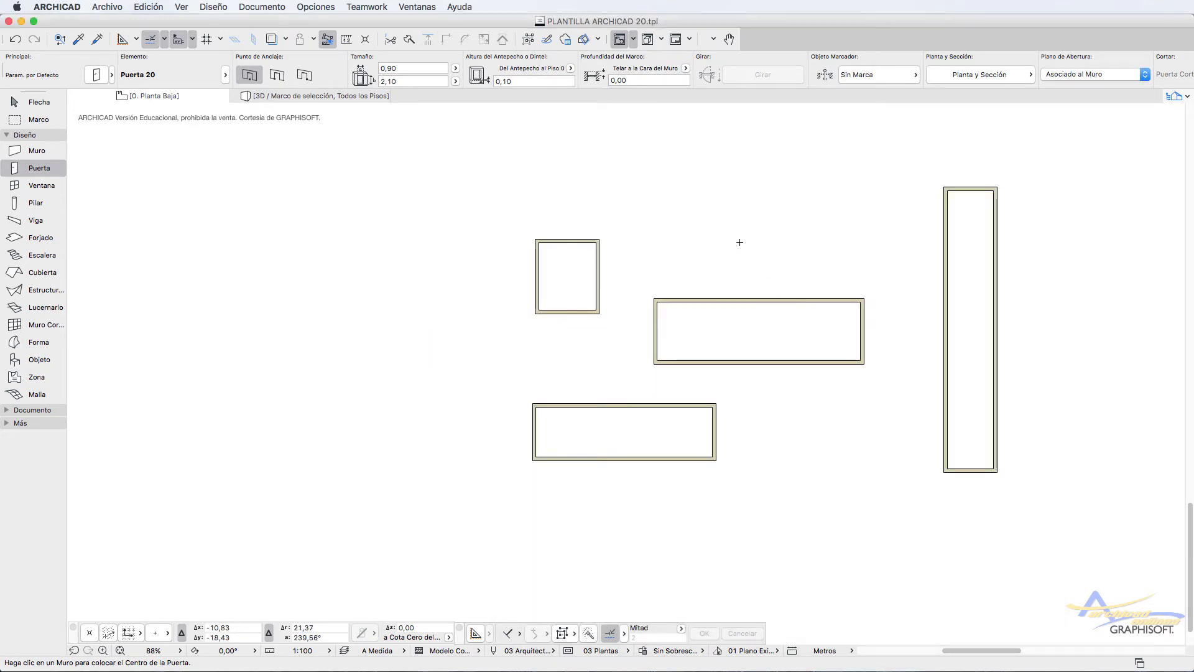
Review the door parameters in the info box, reopen the door defaults, enlarge the library preview area, and accept the dialog.
{"action": "scroll", "coordinate": [565, 75], "scroll_direction": "right", "scroll_amount": 10}
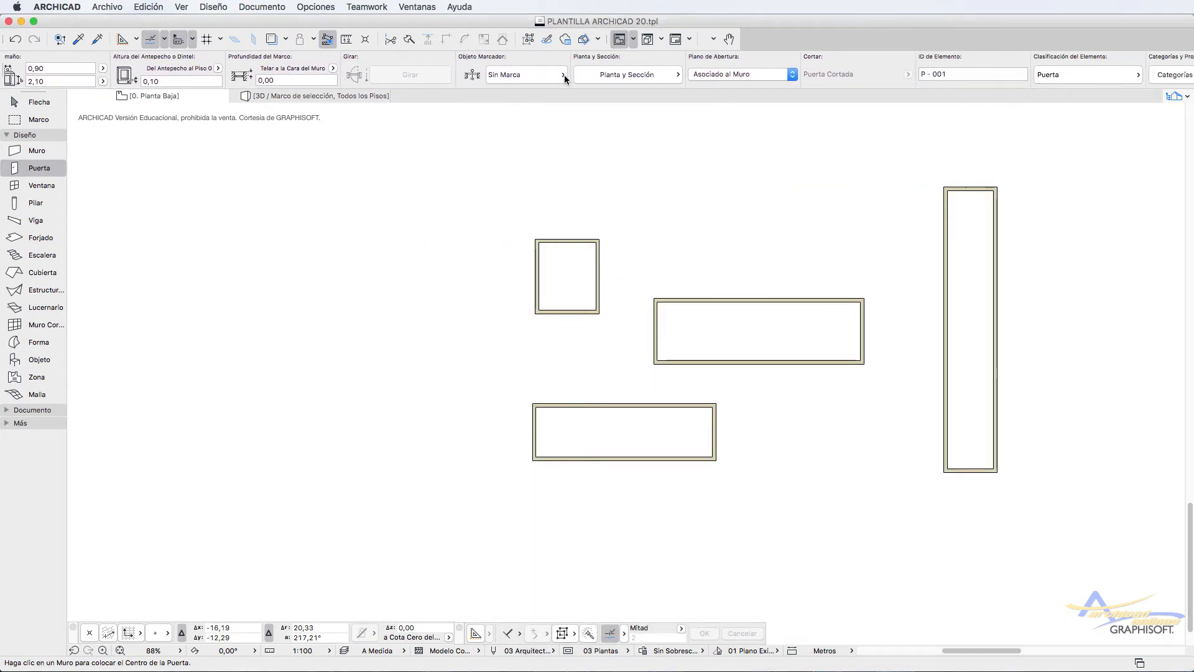
{"action": "scroll", "coordinate": [565, 75], "scroll_direction": "left", "scroll_amount": 10}
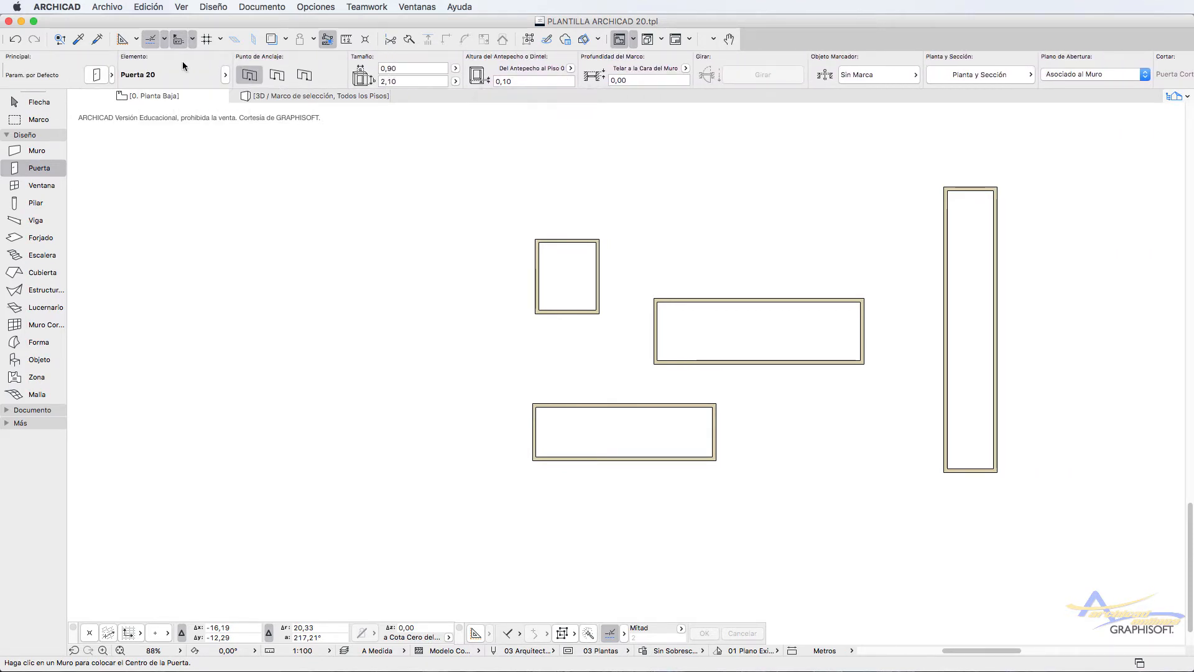
{"action": "left_click", "coordinate": [96, 75]}
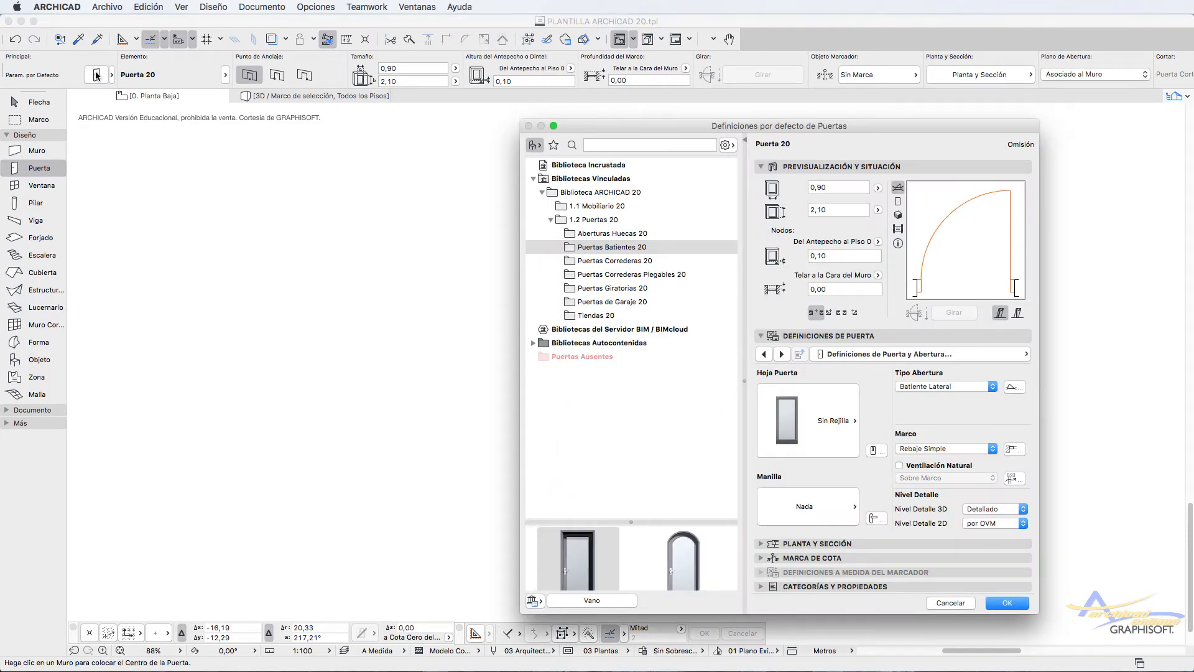
{"action": "left_click_drag", "start_coordinate": [631, 522], "coordinate": [639, 369]}
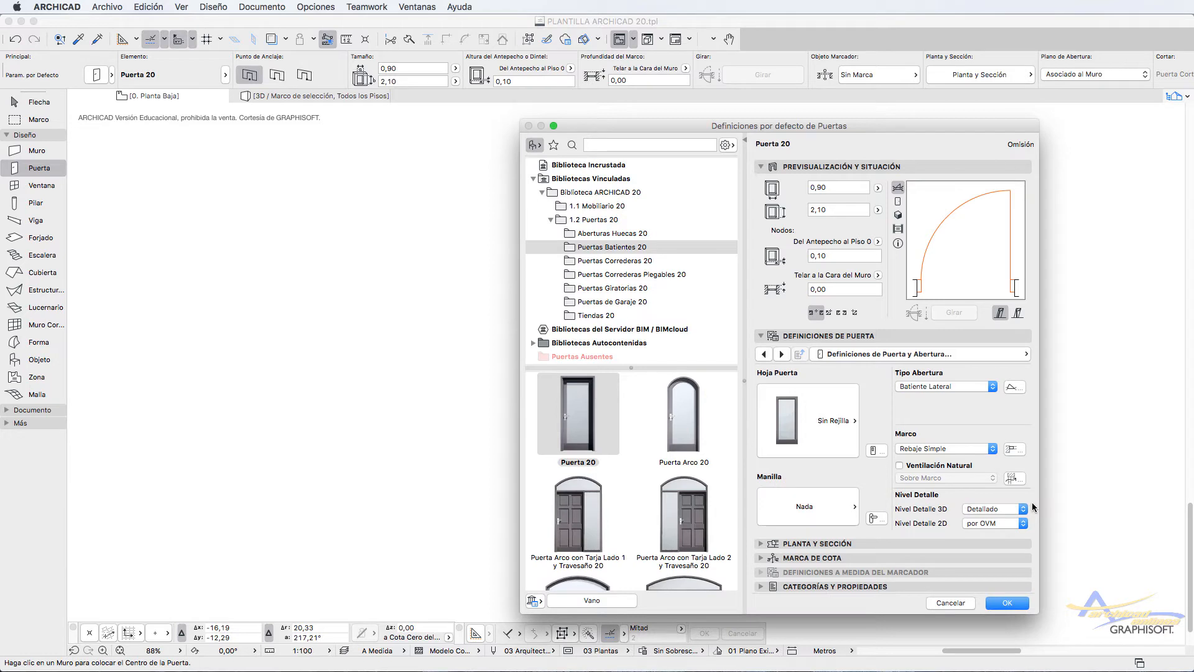
{"action": "left_click", "coordinate": [1007, 602]}
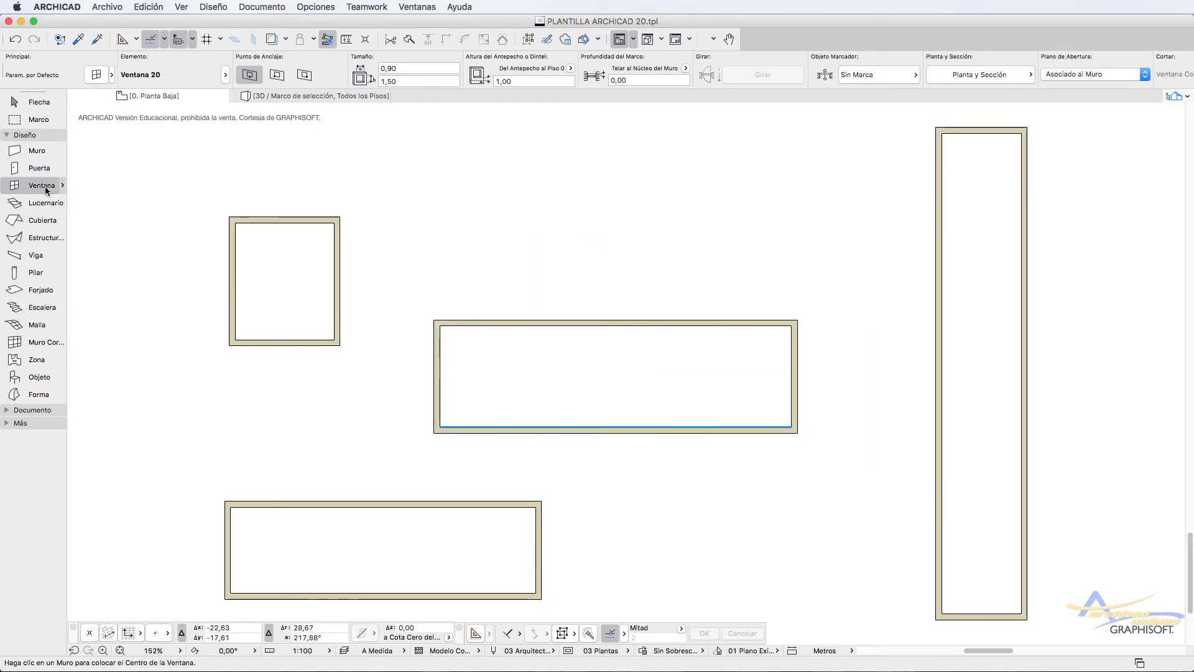
Open the Window tool's default settings for review and accept them without changing any value.
{"action": "double_click", "coordinate": [42, 185]}
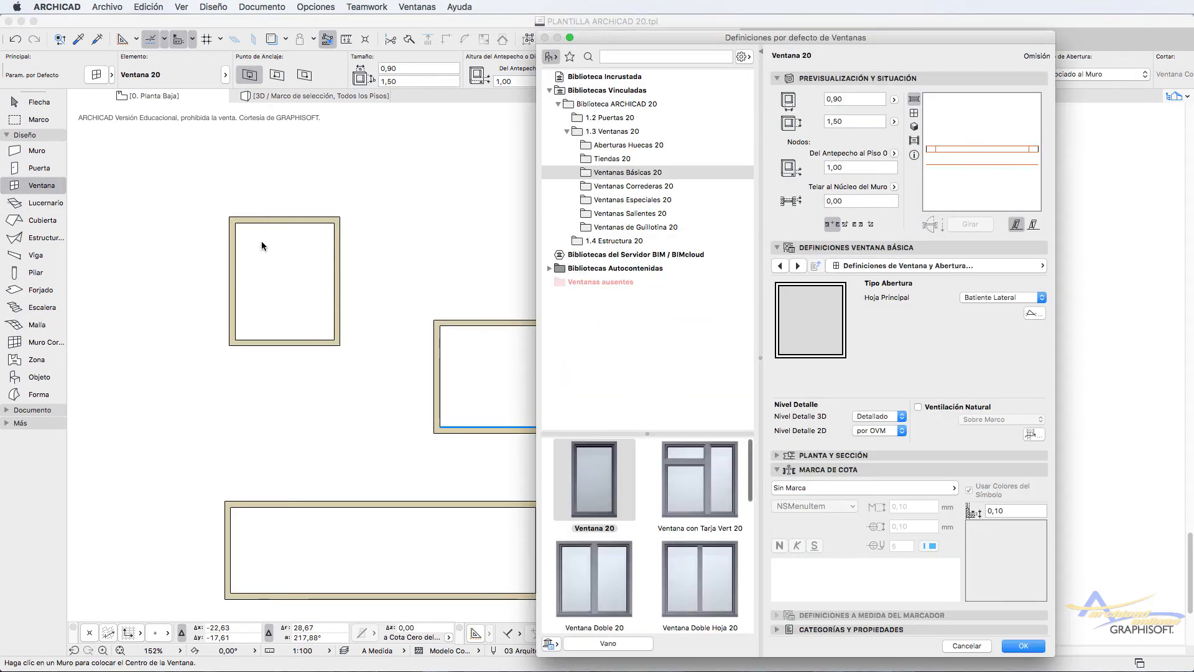
{"action": "left_click", "coordinate": [1042, 648]}
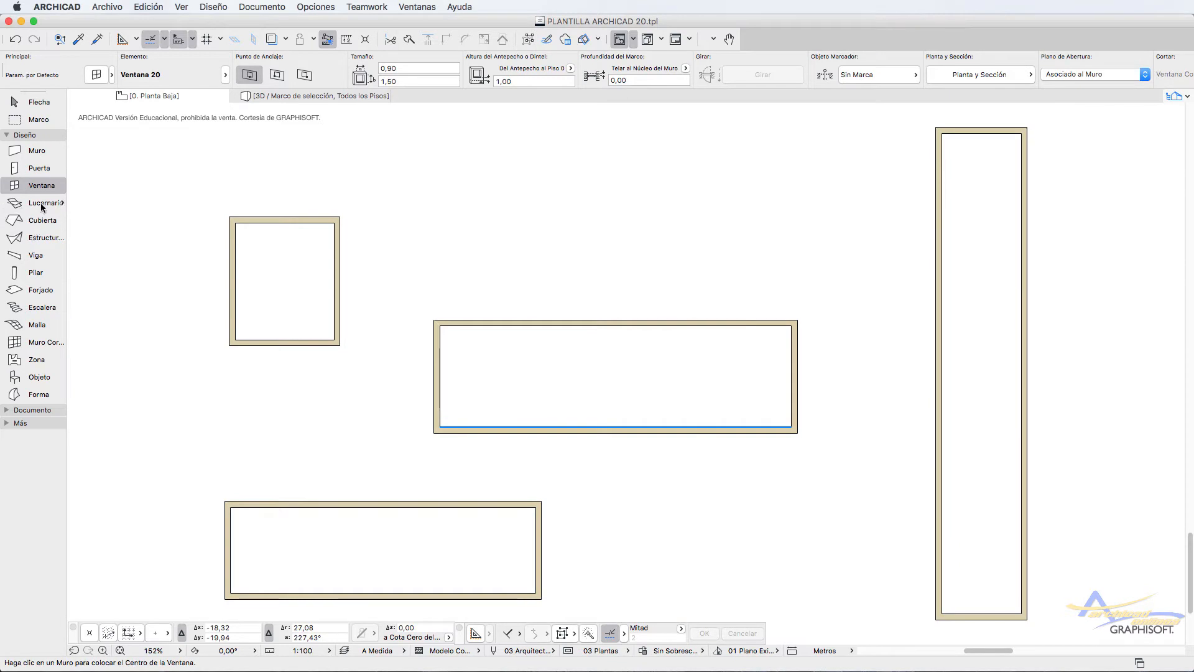
Open the Skylight tool's default settings, collapse the floor plan and section area, enlarge the library previews, and accept the dialog.
{"action": "left_click", "coordinate": [42, 205]}
{"action": "double_click", "coordinate": [42, 206]}
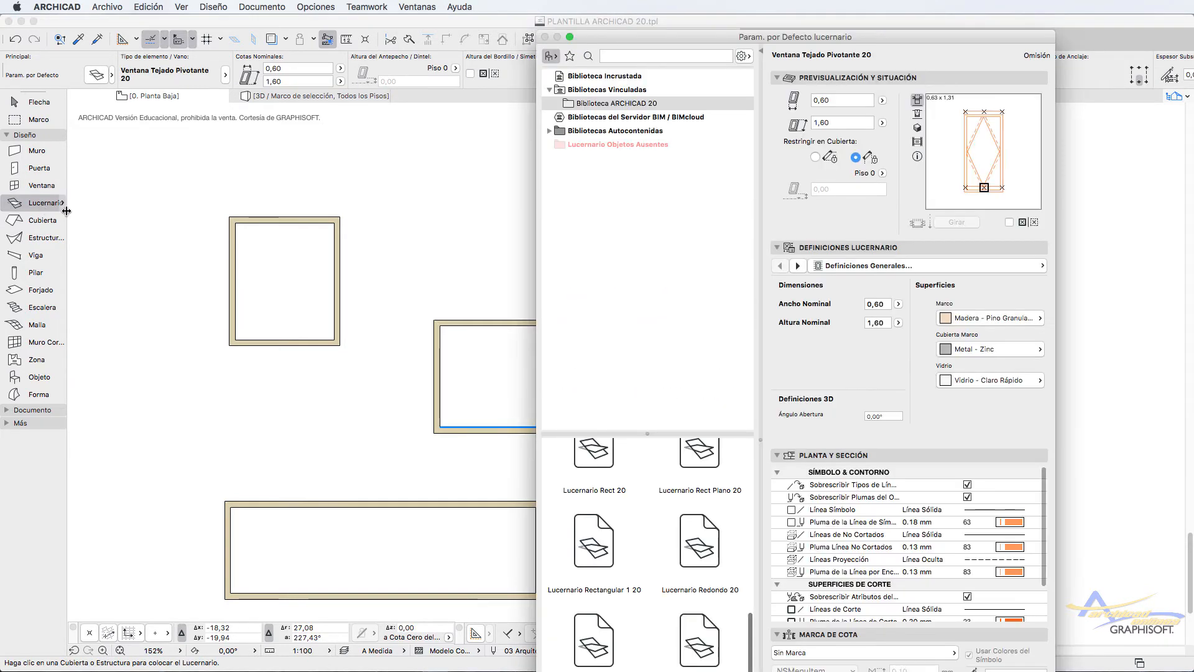
{"action": "left_click", "coordinate": [781, 455]}
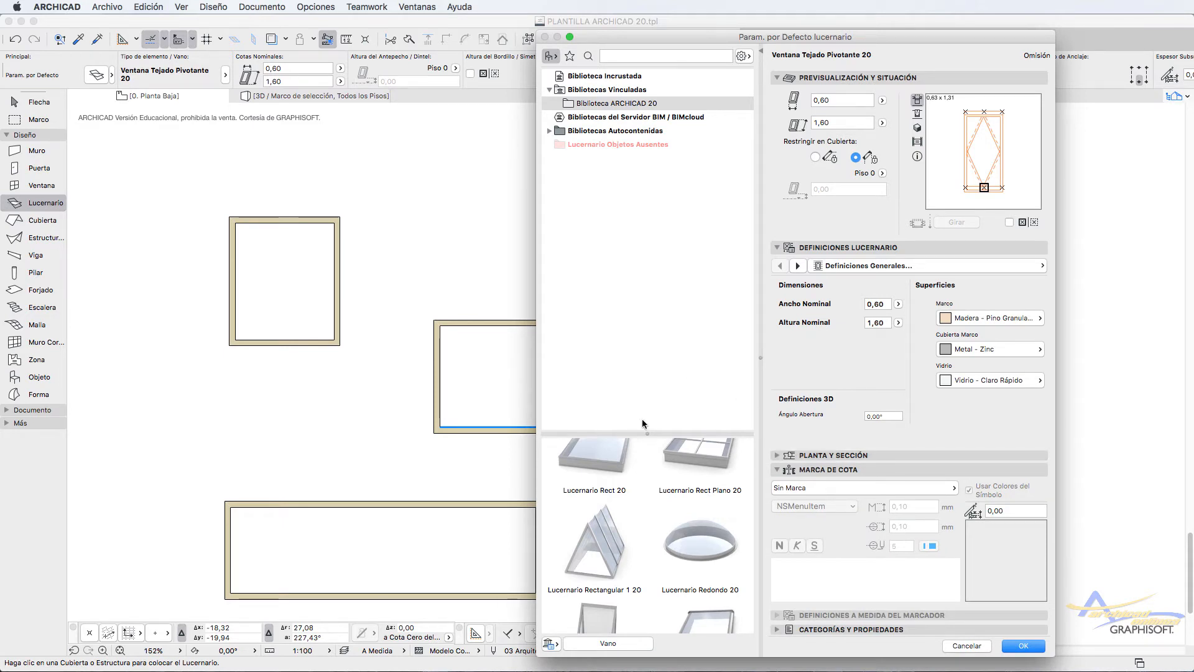
{"action": "left_click_drag", "start_coordinate": [648, 433], "coordinate": [647, 171]}
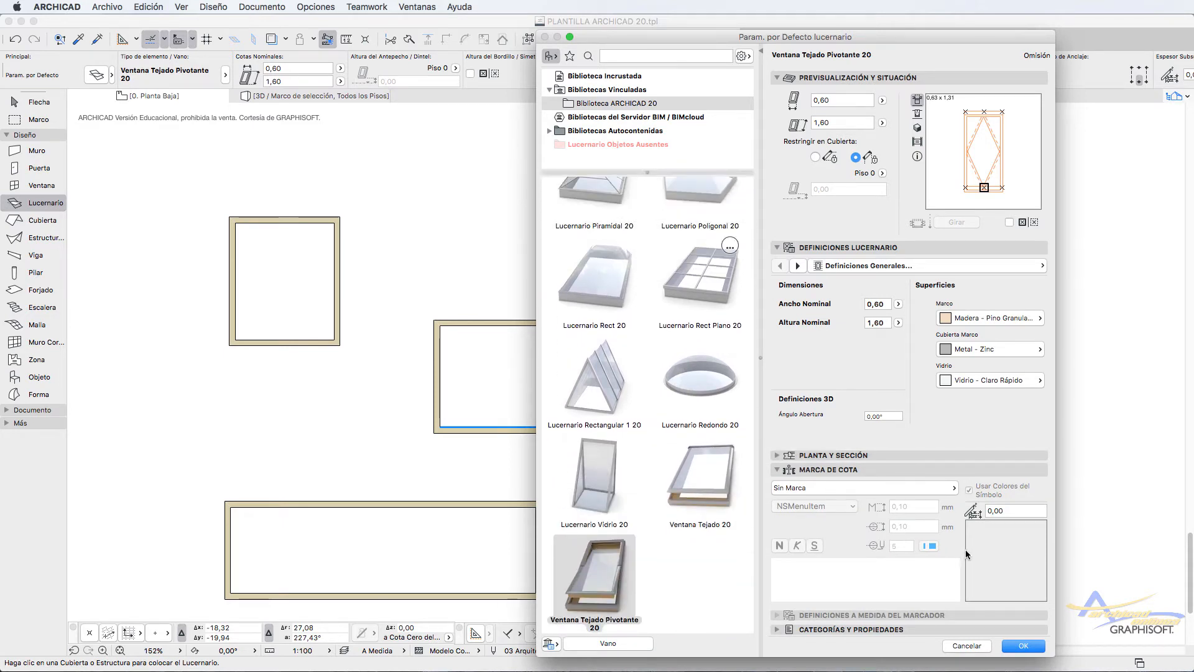
{"action": "left_click", "coordinate": [1023, 646]}
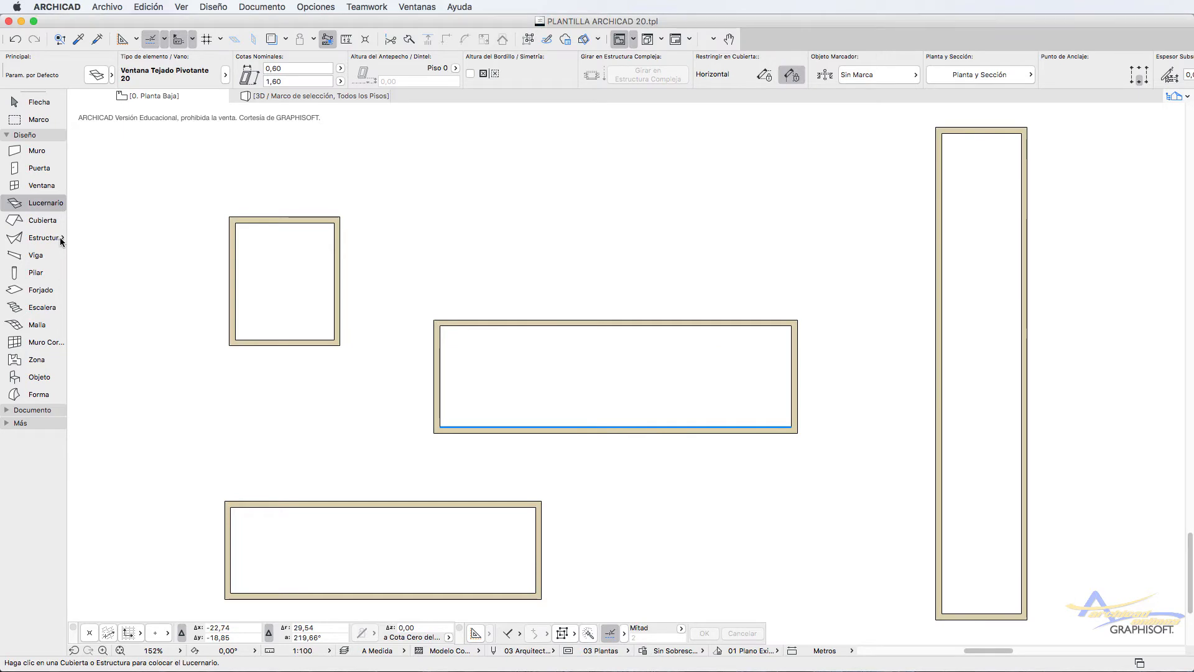
Open the Roof tool's default settings, expand the multi-plane geometry section, collapse the categories and properties section, and accept the dialog.
{"action": "left_click", "coordinate": [43, 222]}
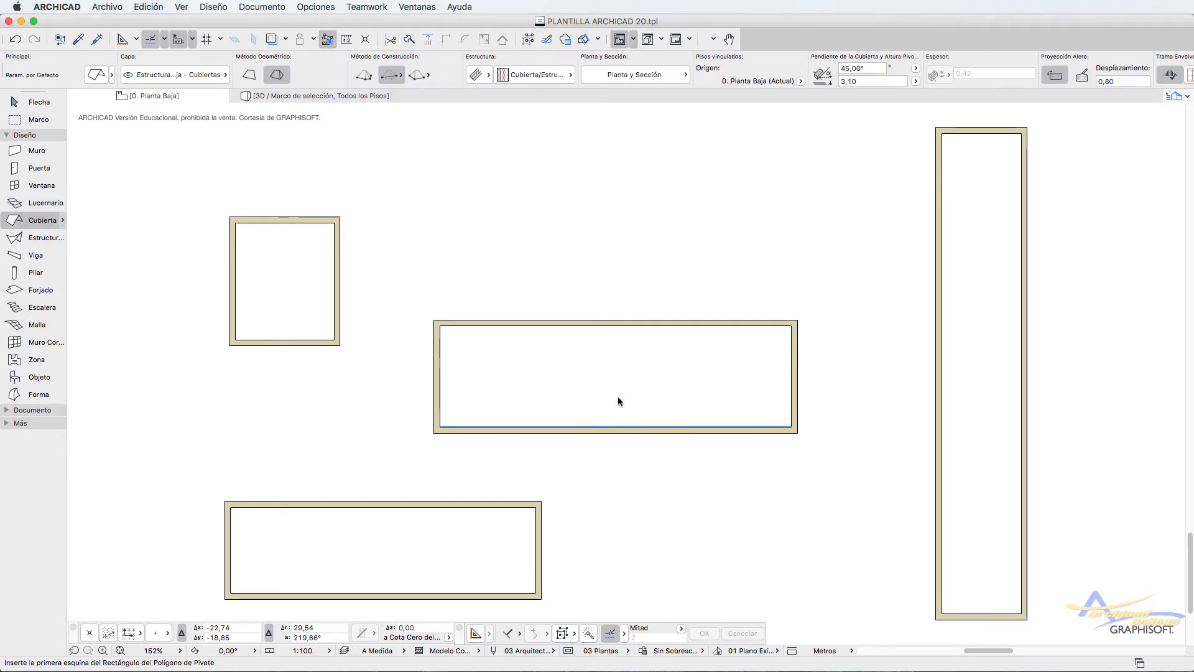
{"action": "key", "text": "super+t"}
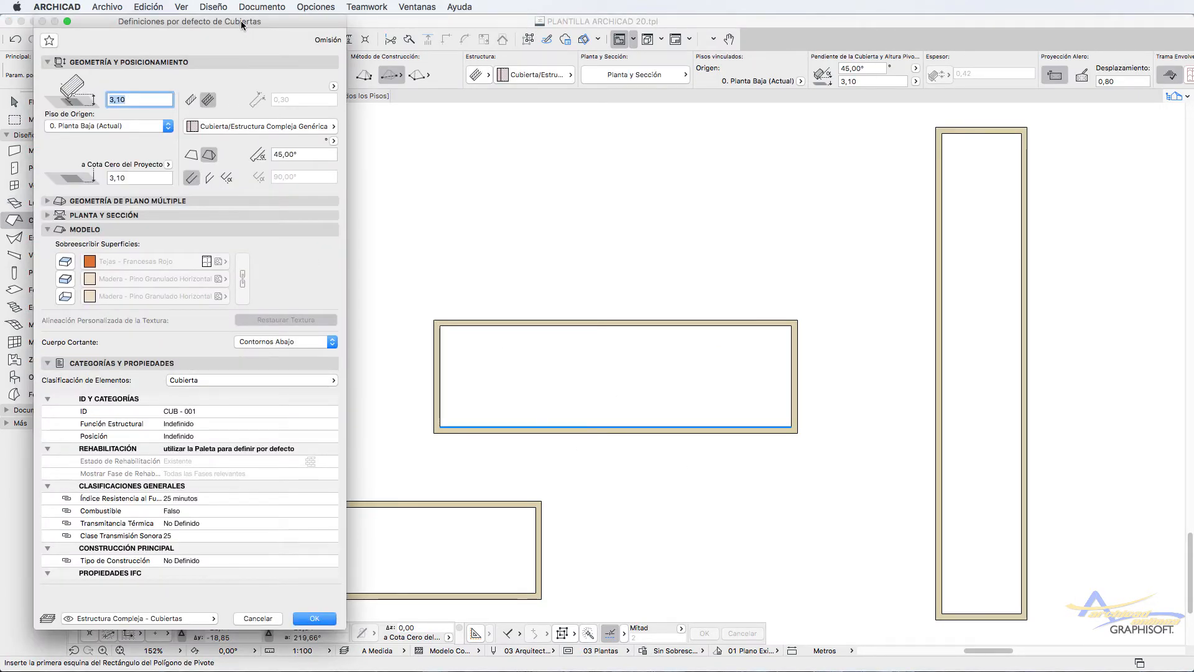
{"action": "left_click_drag", "start_coordinate": [244, 24], "coordinate": [687, 24]}
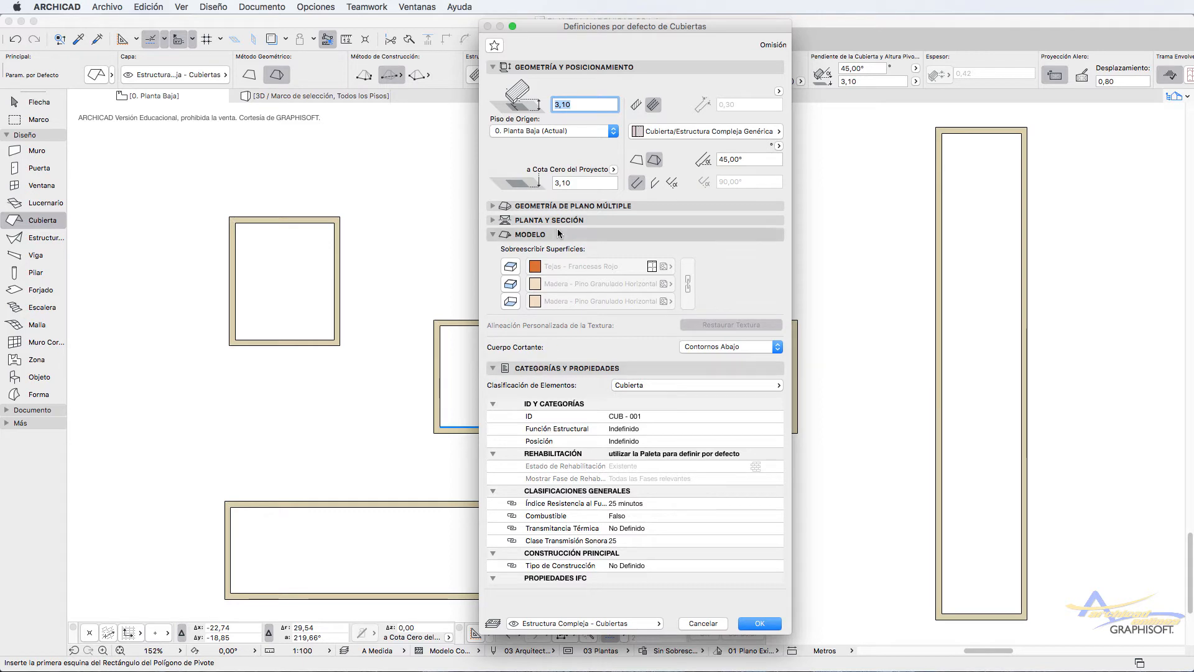
{"action": "left_click", "coordinate": [495, 209]}
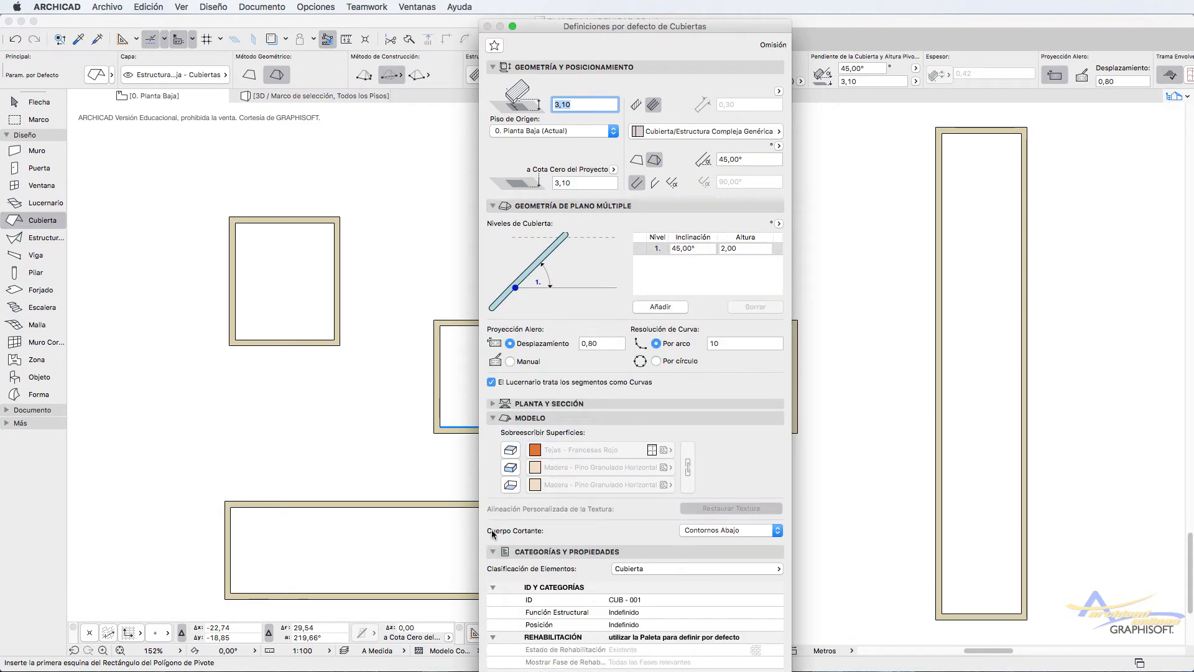
{"action": "left_click", "coordinate": [492, 552]}
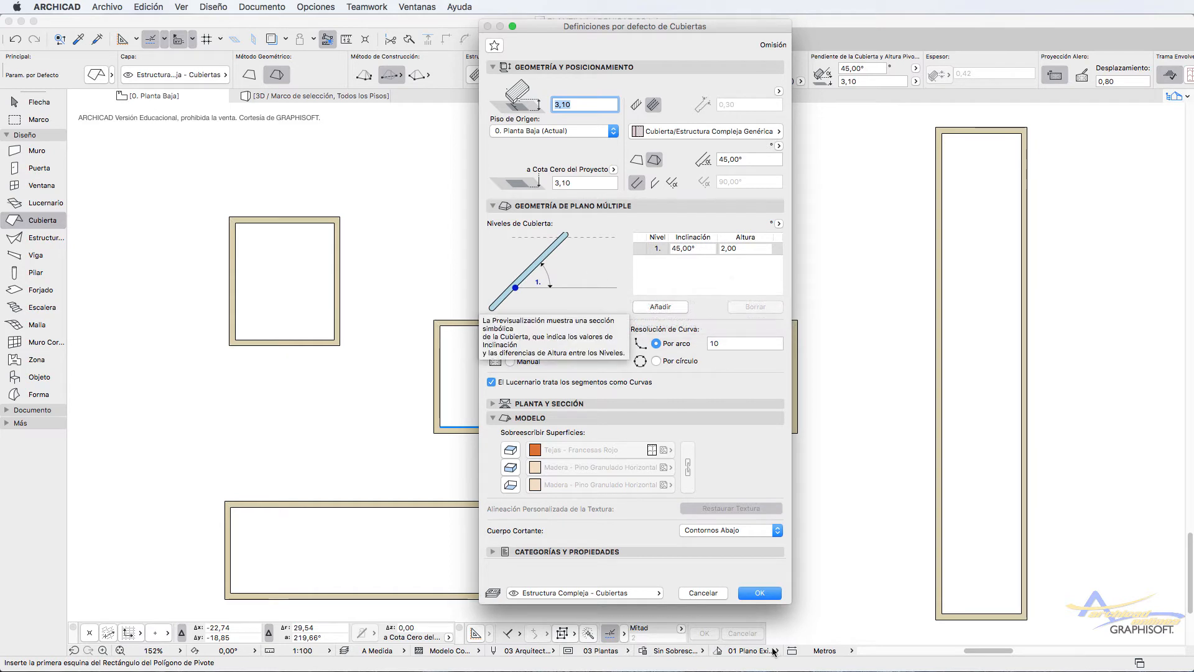
{"action": "left_click", "coordinate": [760, 595]}
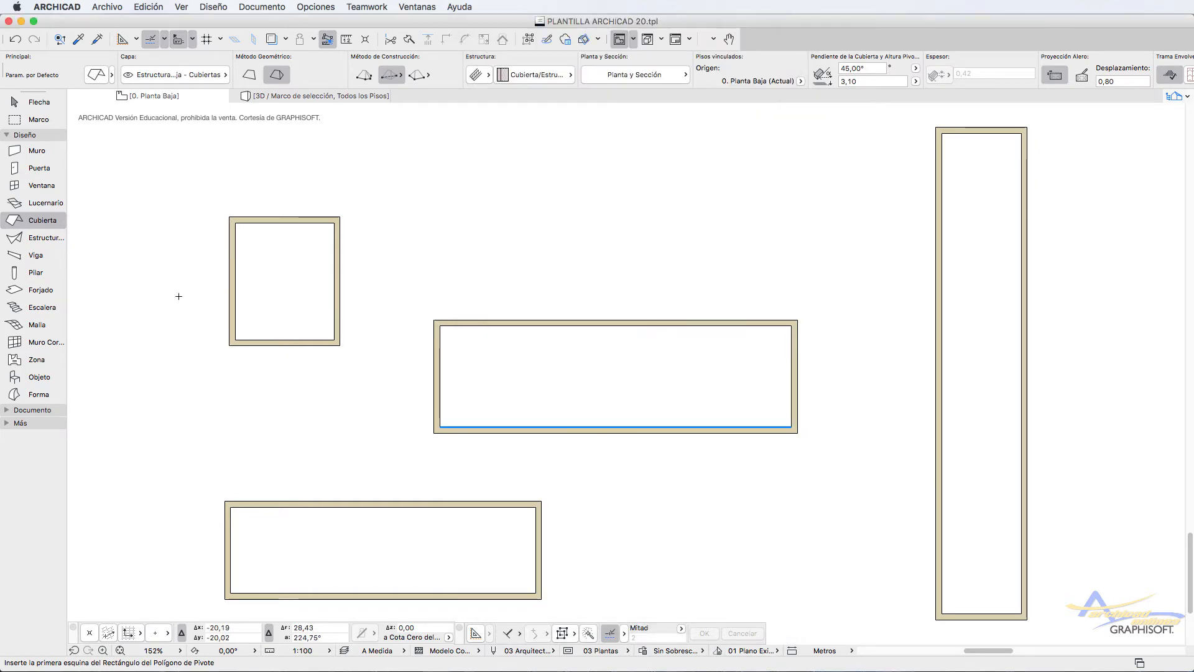
Open the Shell tool's default settings and collapse the categories and properties section.
{"action": "left_click", "coordinate": [45, 239]}
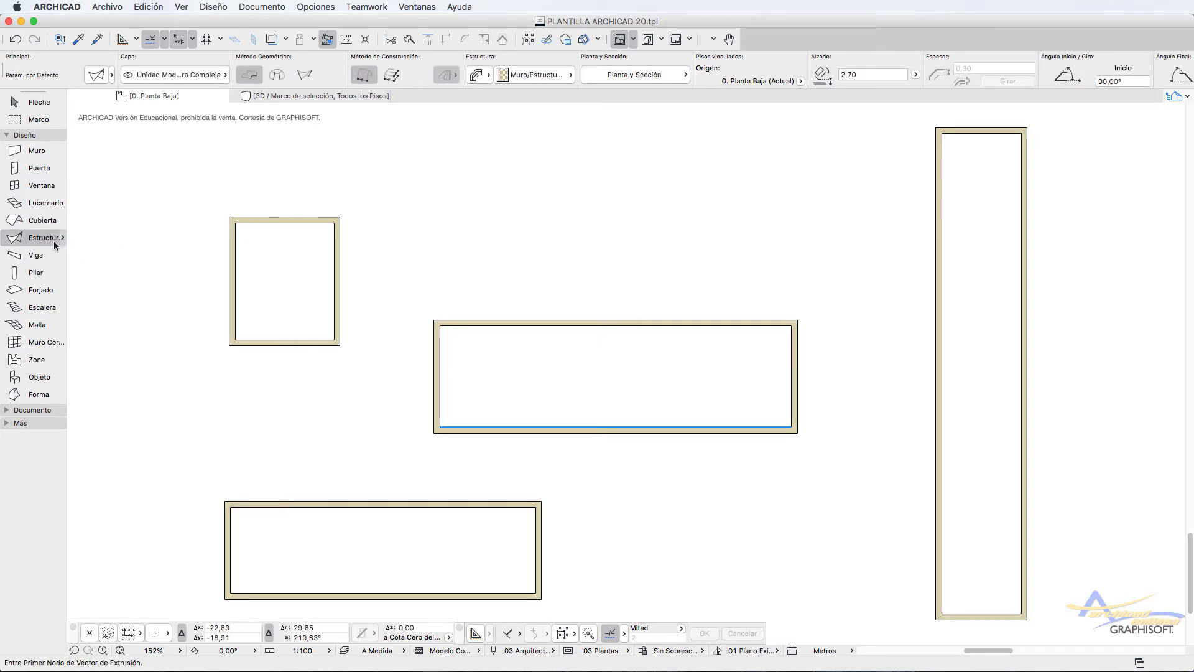
{"action": "key", "text": "super+t"}
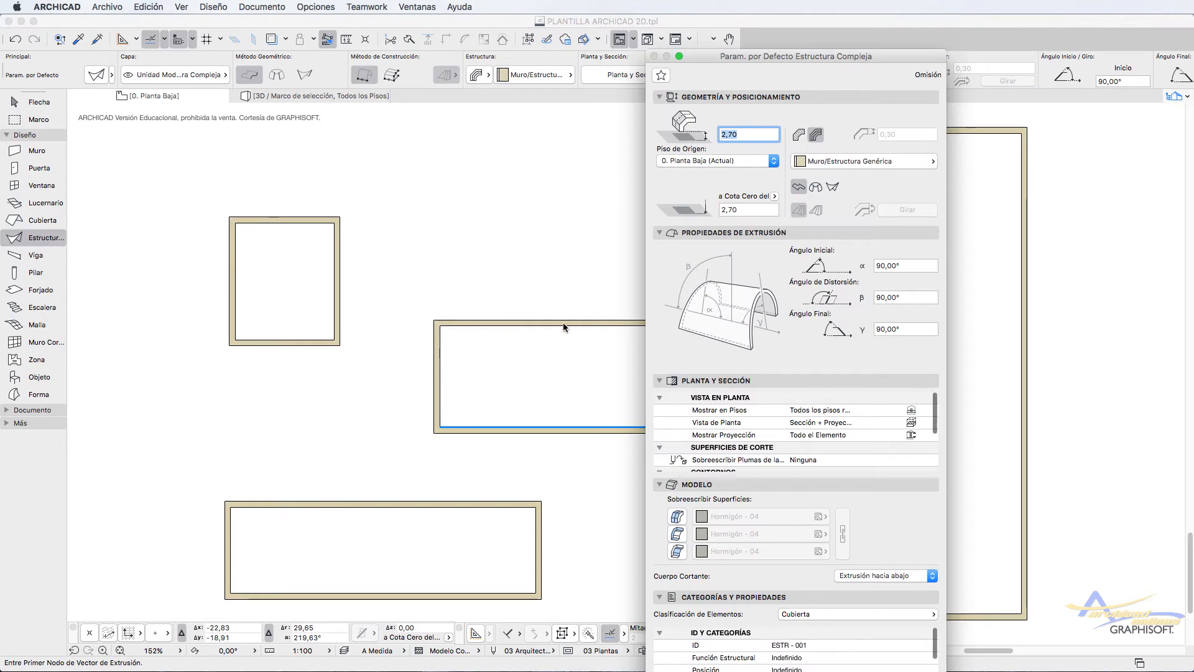
{"action": "left_click", "coordinate": [660, 597]}
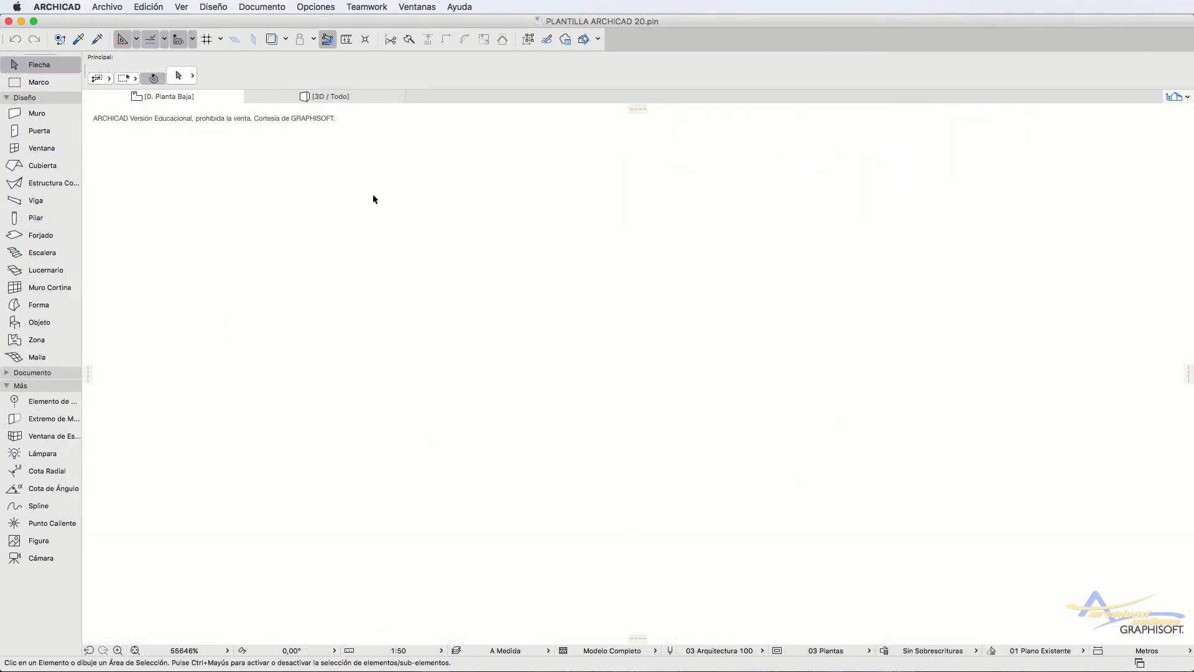
Open the Beam tool's default settings and collapse the categories and properties section.
{"action": "left_click", "coordinate": [22, 200]}
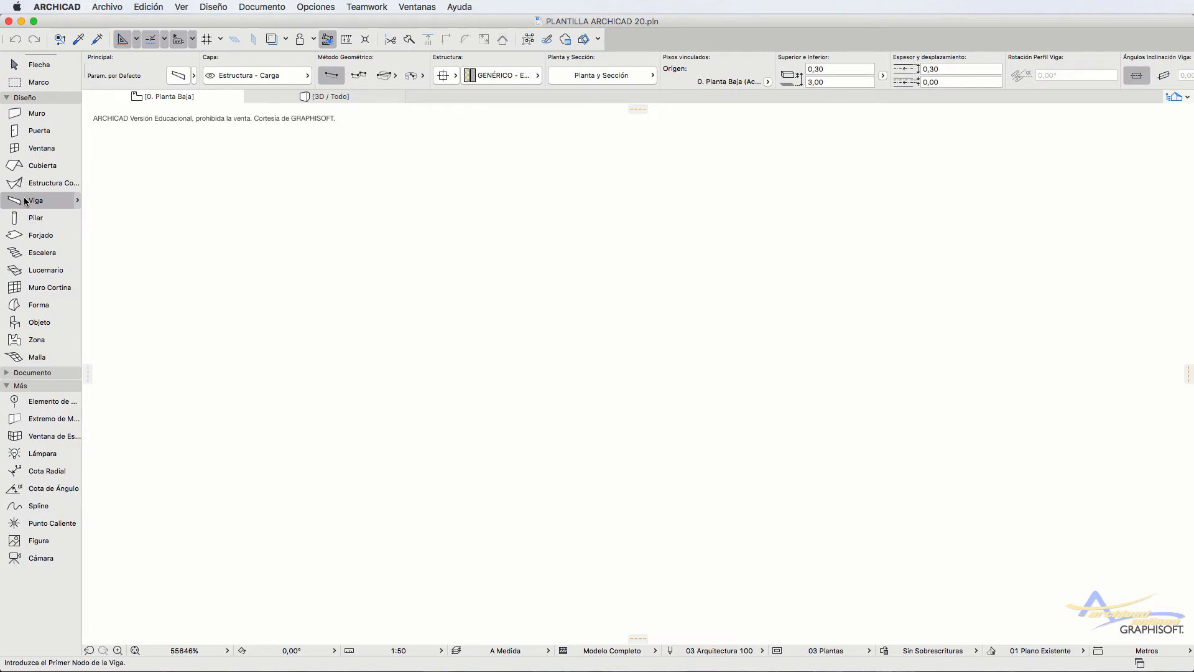
{"action": "double_click", "coordinate": [25, 200]}
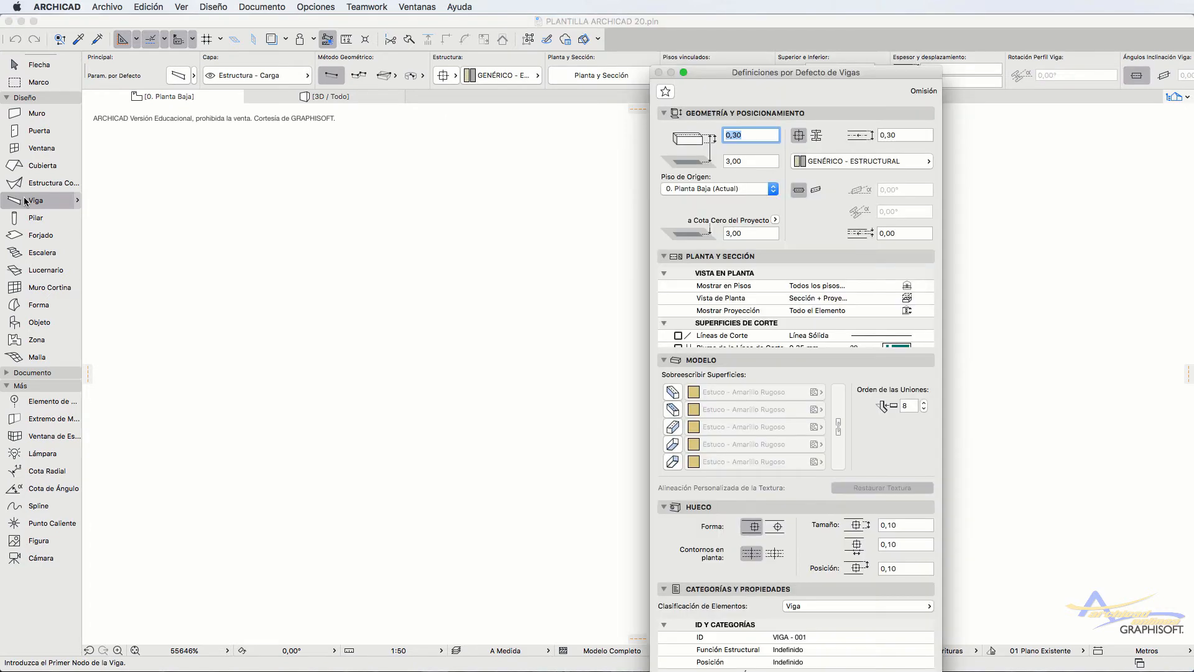
{"action": "left_click", "coordinate": [664, 588]}
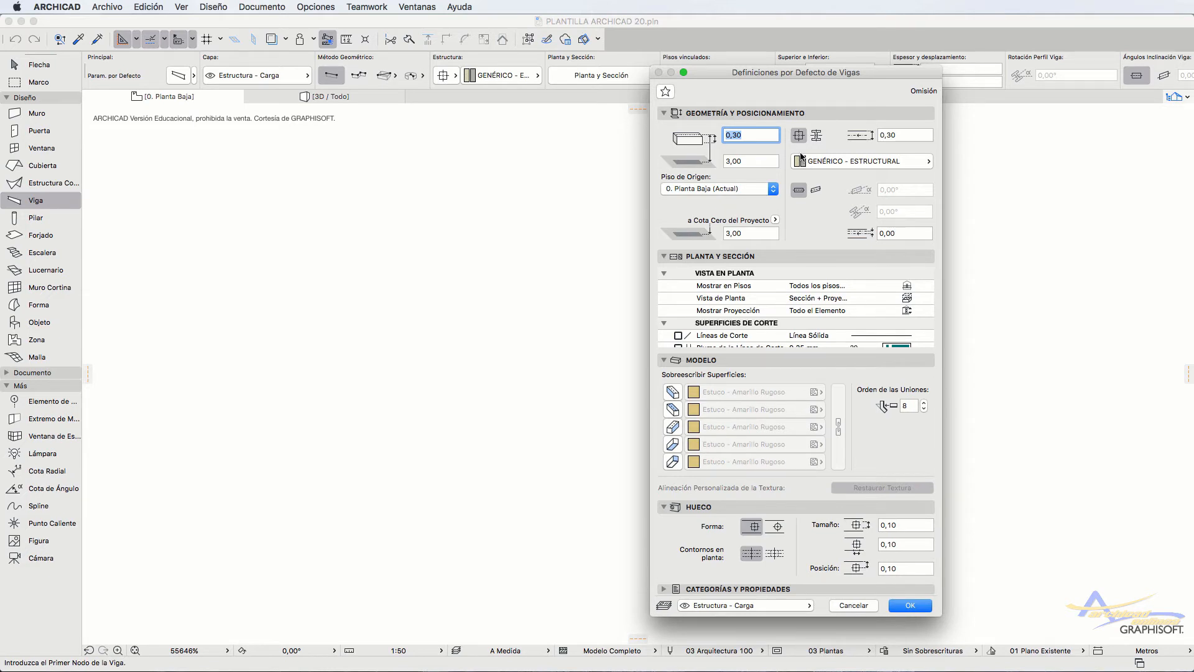
Set the default beam to inclined with a custom complex profile (A Medida) and accept the dialog.
{"action": "left_click", "coordinate": [816, 191]}
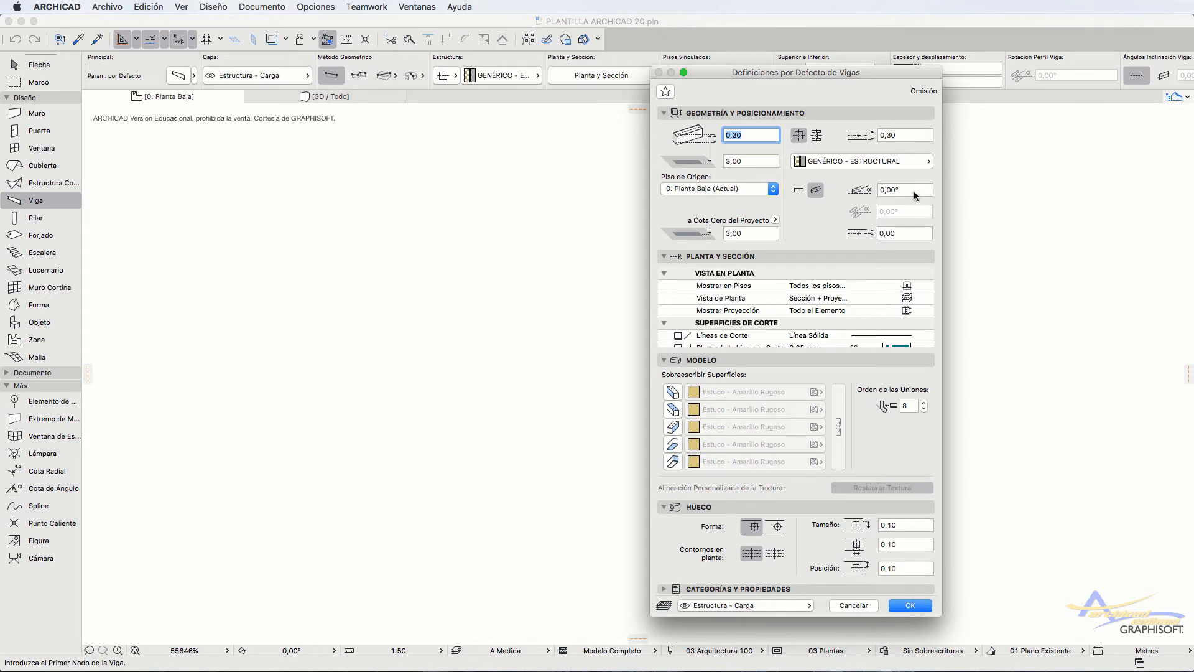
{"action": "left_click", "coordinate": [817, 136]}
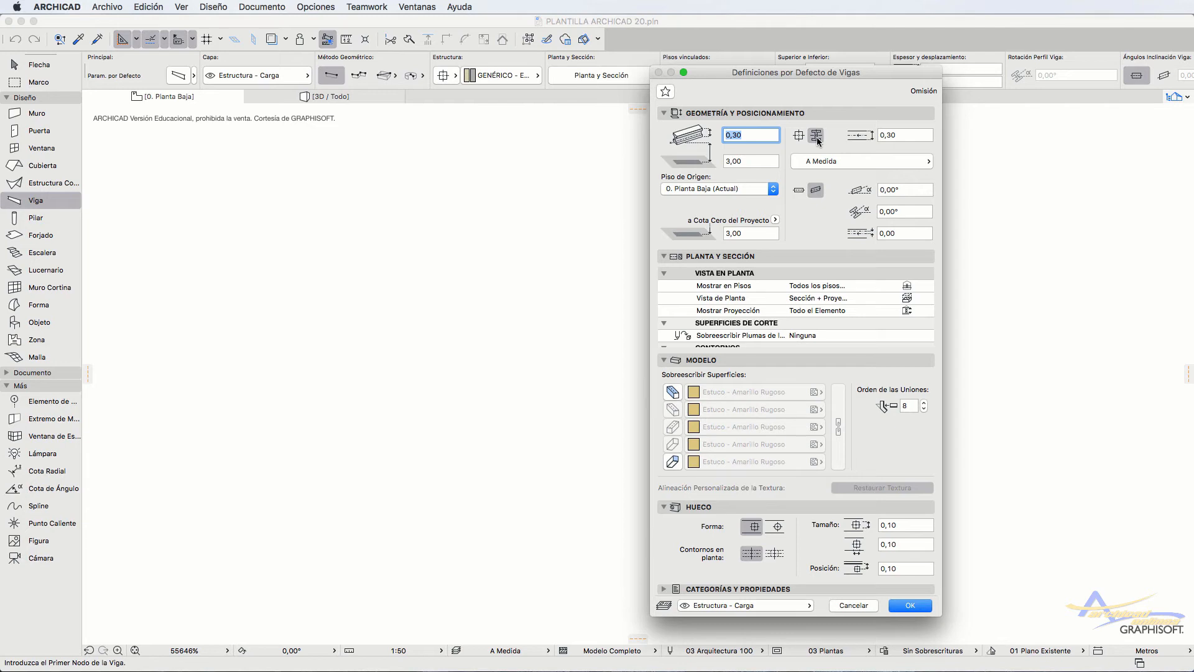
{"action": "left_click", "coordinate": [907, 606]}
Open the Column tool's default settings and make the column slanted, with its zone relation set to Substraer de Zonas.
{"action": "double_click", "coordinate": [39, 218]}
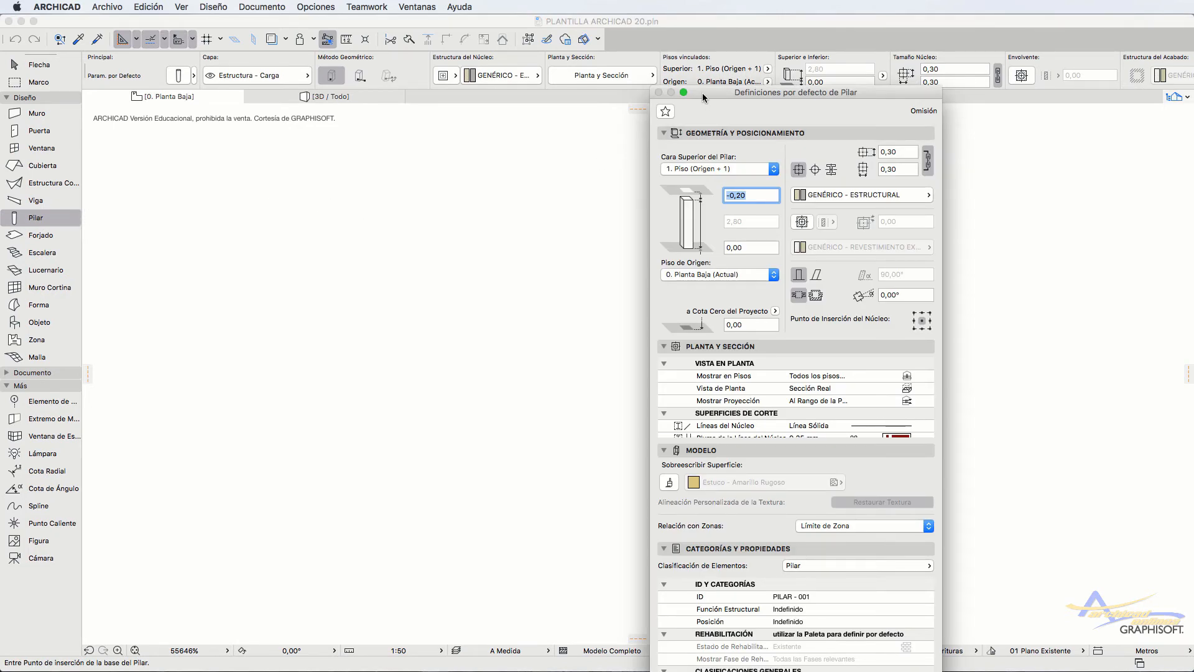
{"action": "left_click_drag", "start_coordinate": [703, 92], "coordinate": [616, 38]}
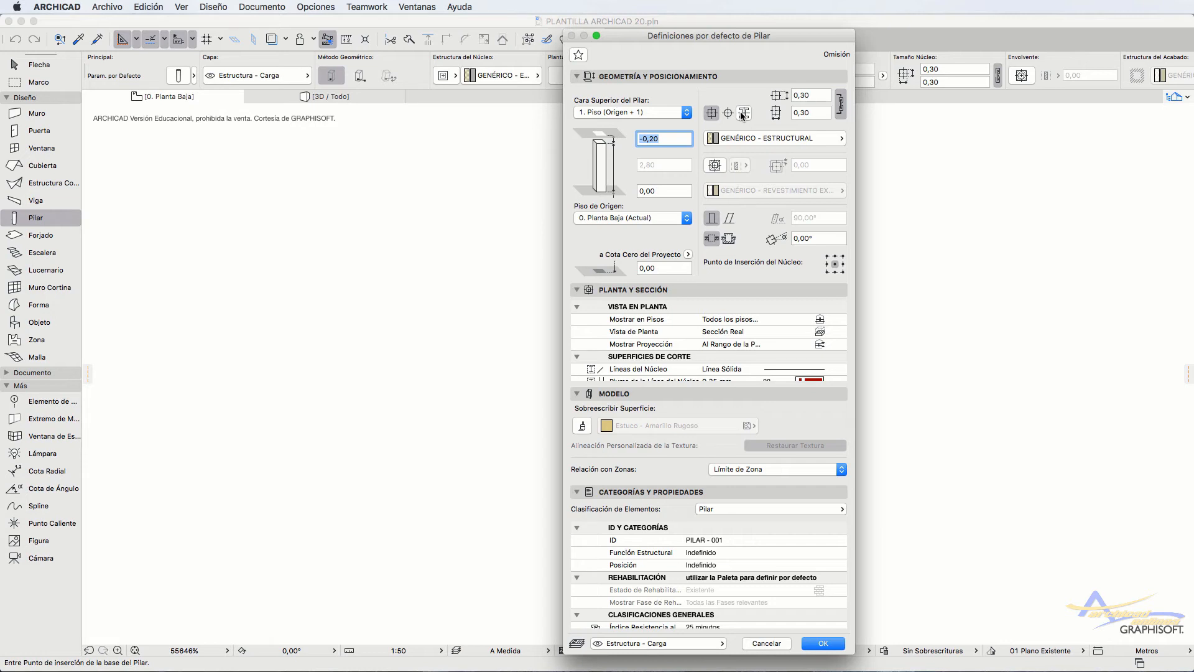
{"action": "left_click", "coordinate": [730, 218]}
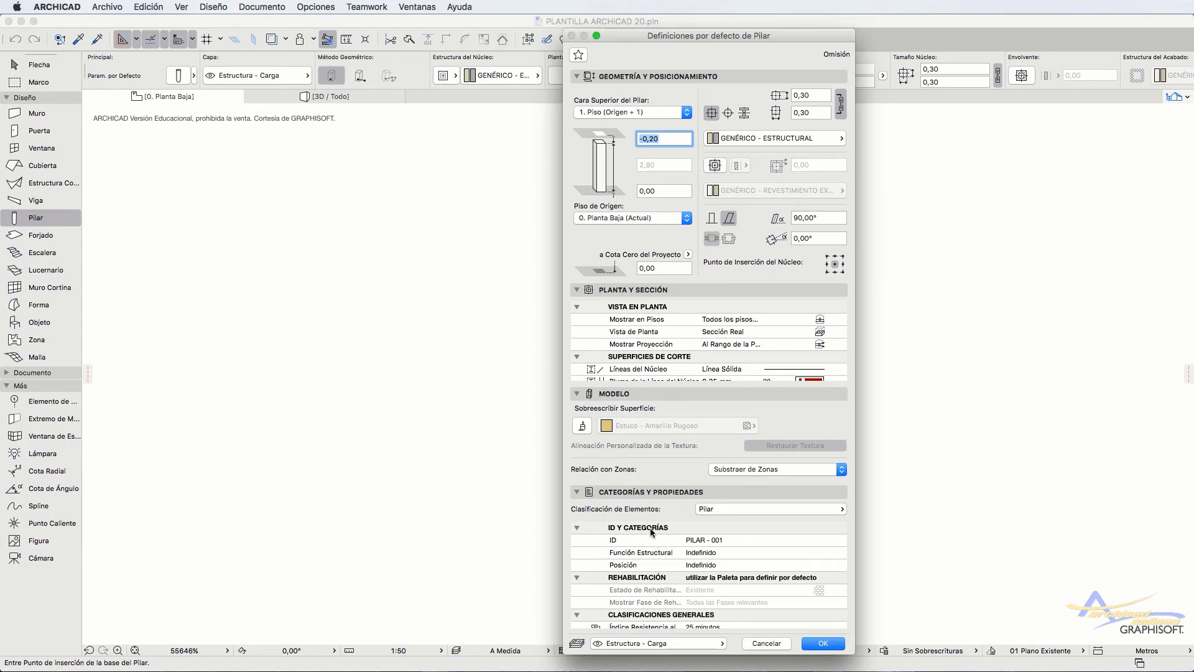
Check the structural function options for the default column, keep Indefinido, and accept the dialog.
{"action": "left_click", "coordinate": [682, 552]}
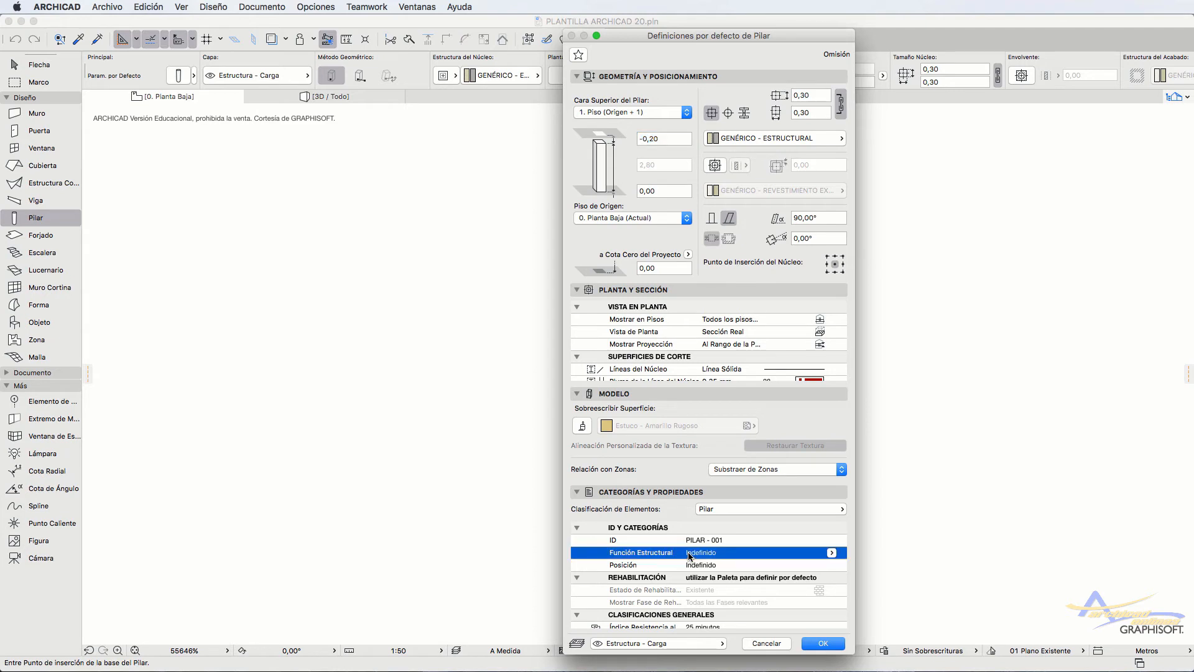
{"action": "left_click", "coordinate": [832, 553]}
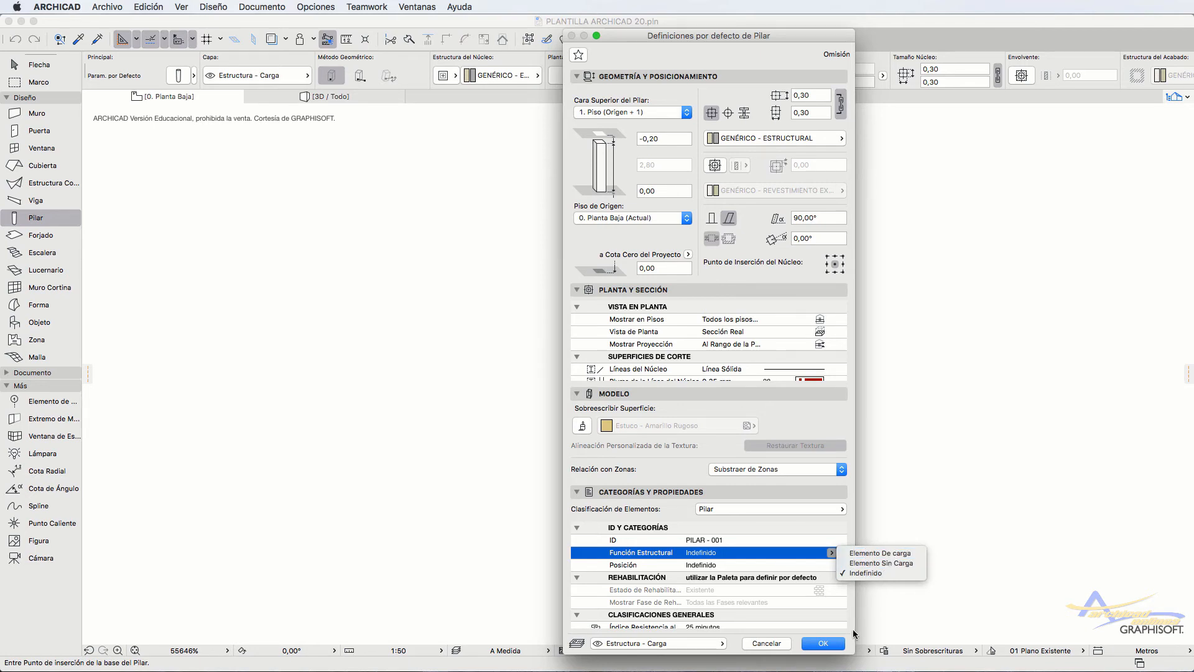
{"action": "left_click", "coordinate": [823, 644]}
{"action": "left_click", "coordinate": [823, 644]}
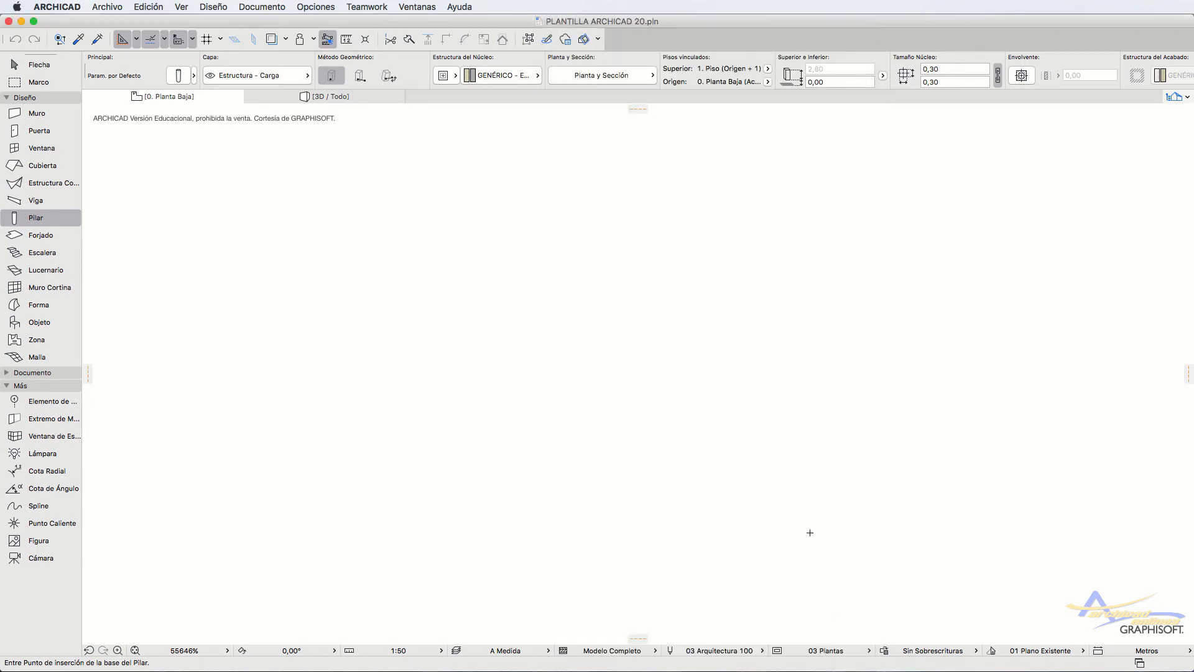
Open the Slab tool's default settings, switch the structure to basic, and check the available building materials.
{"action": "double_click", "coordinate": [36, 236]}
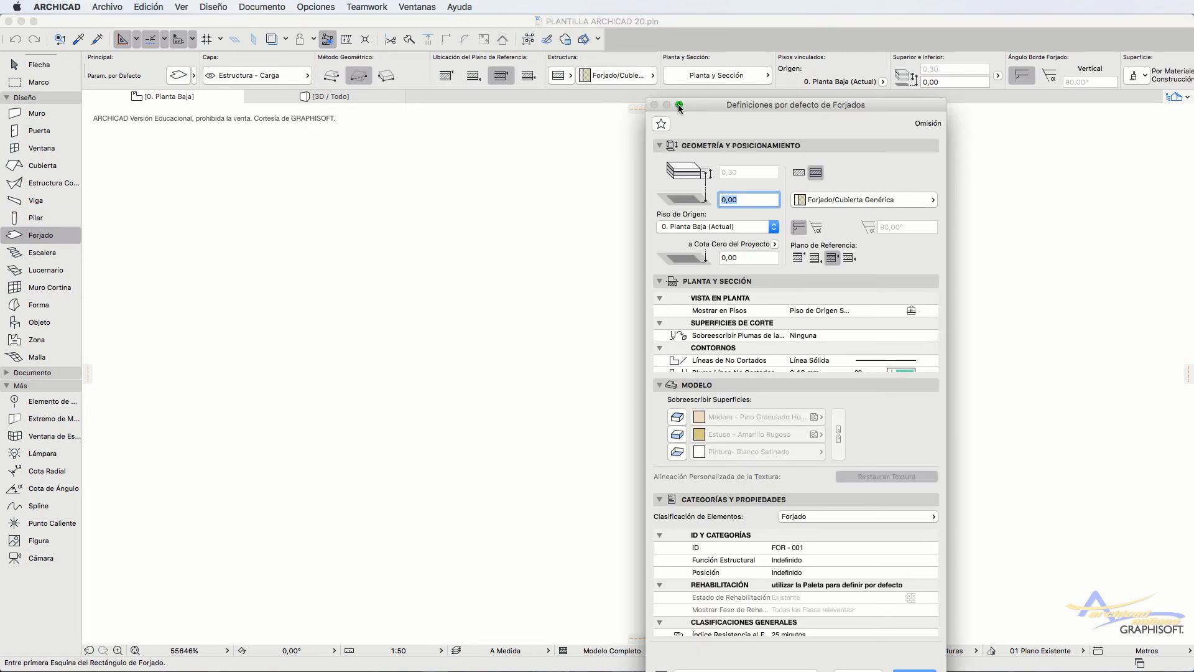
{"action": "left_click_drag", "start_coordinate": [674, 105], "coordinate": [489, 38]}
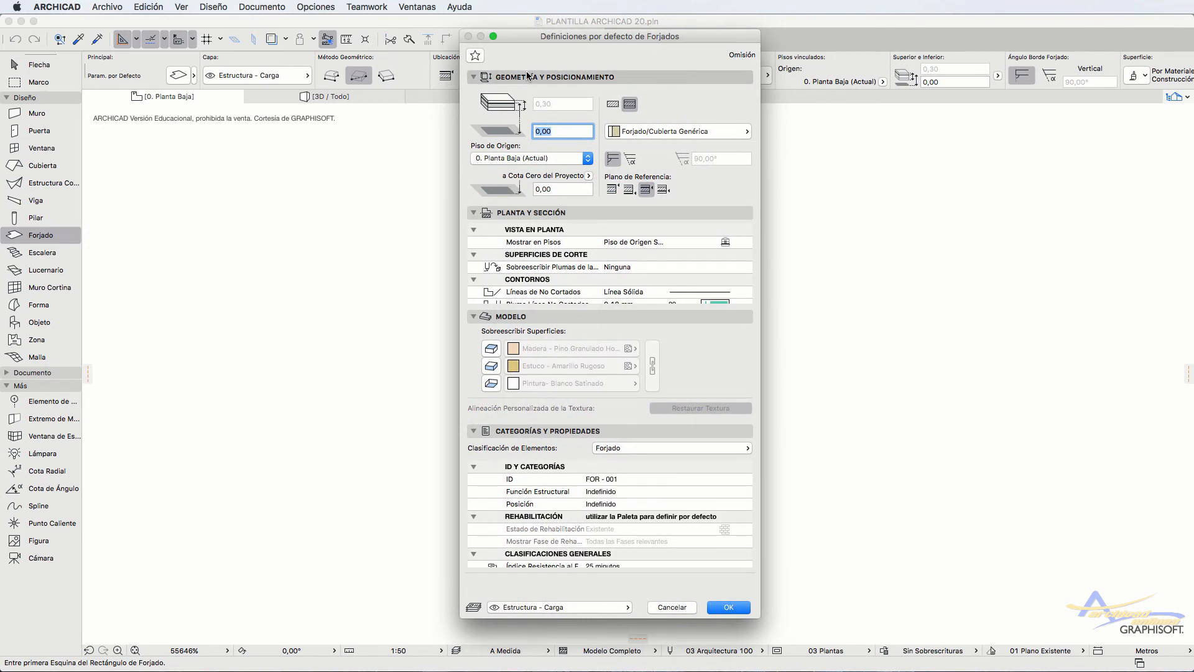
{"action": "left_click", "coordinate": [612, 104]}
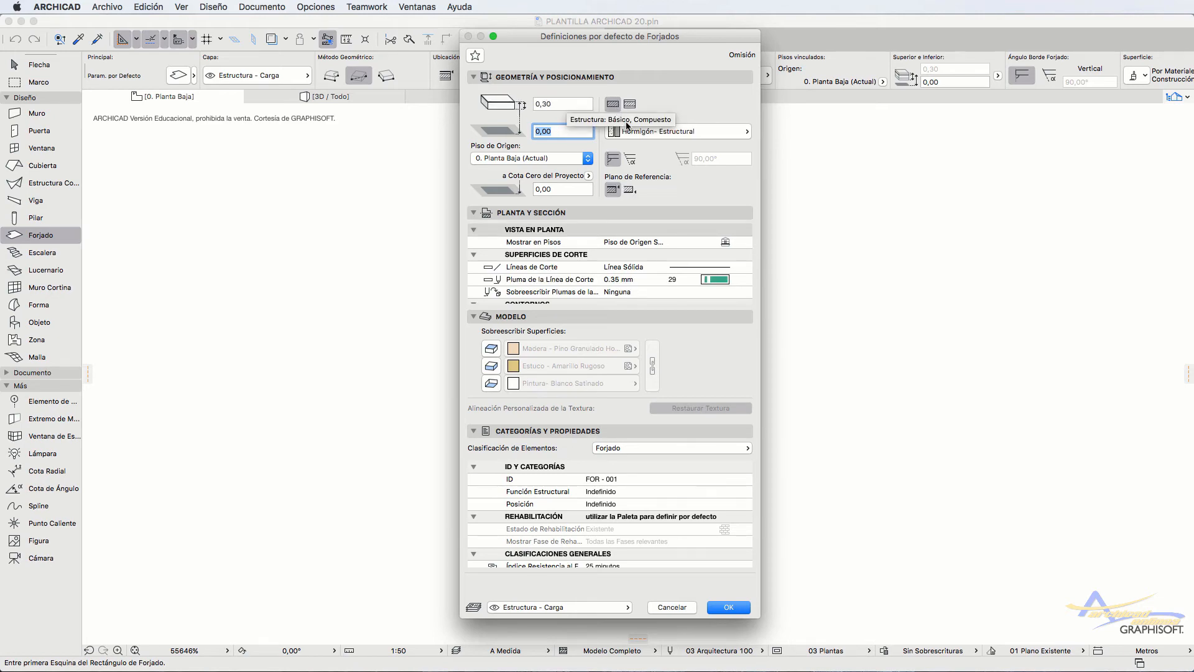
{"action": "left_click", "coordinate": [629, 131]}
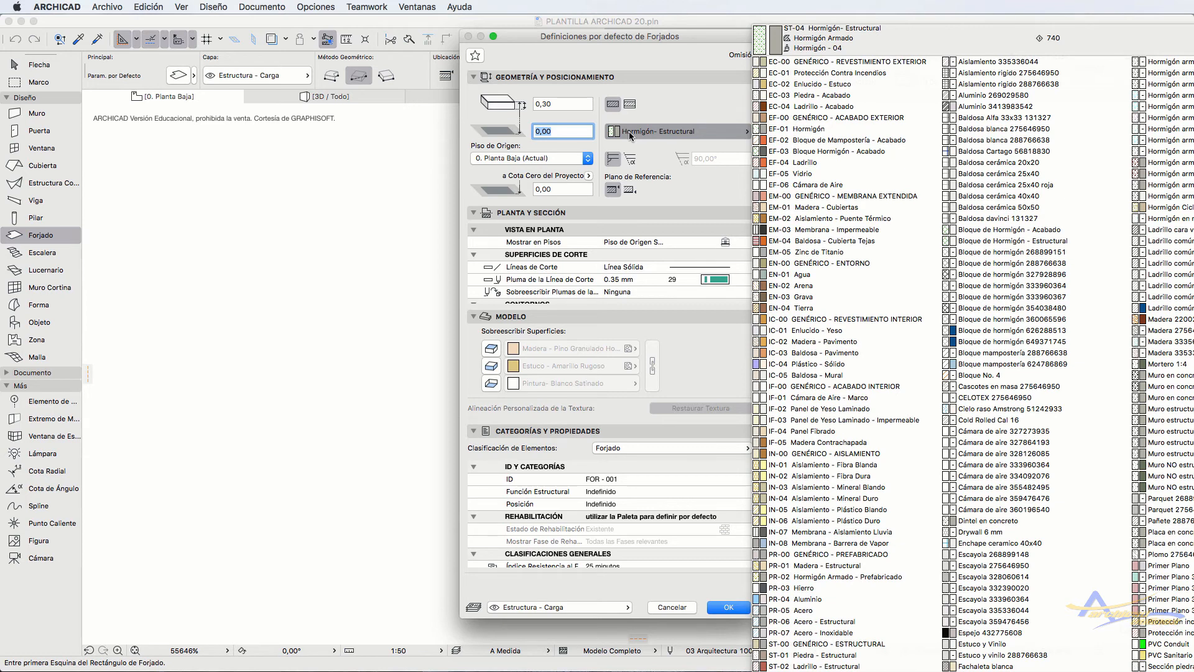
{"action": "left_click", "coordinate": [642, 118]}
Set the default slab's structure to composite, keep Forjado/Cubierta Genérica, and check the structural function options.
{"action": "left_click", "coordinate": [630, 105]}
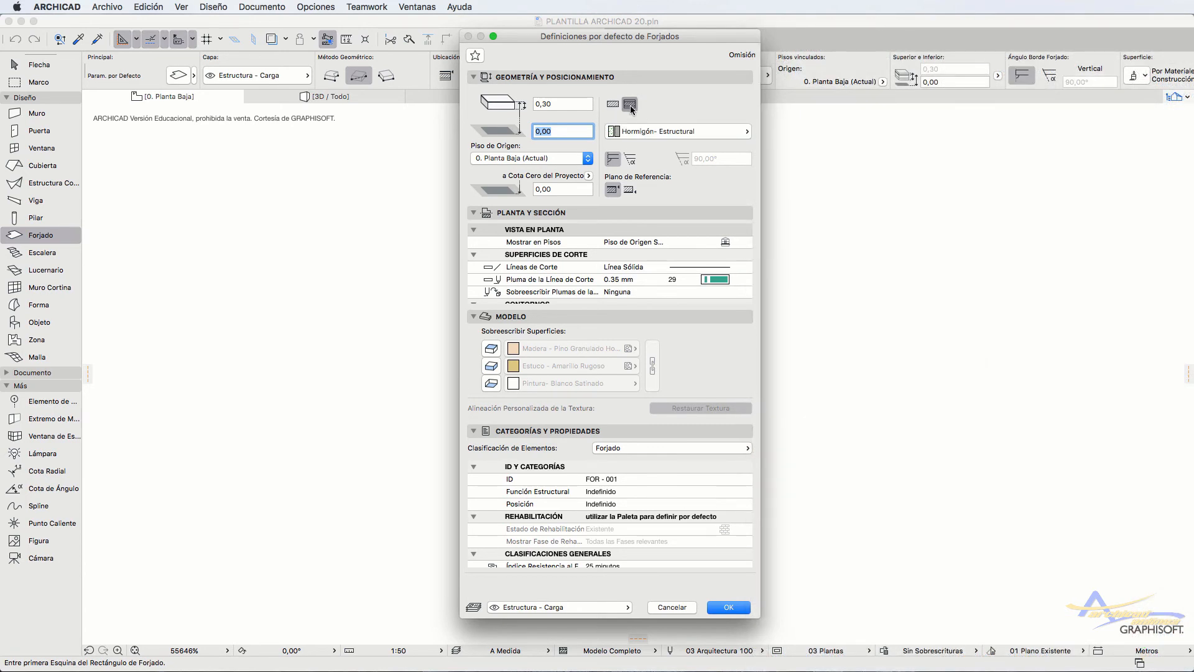
{"action": "left_click", "coordinate": [636, 130]}
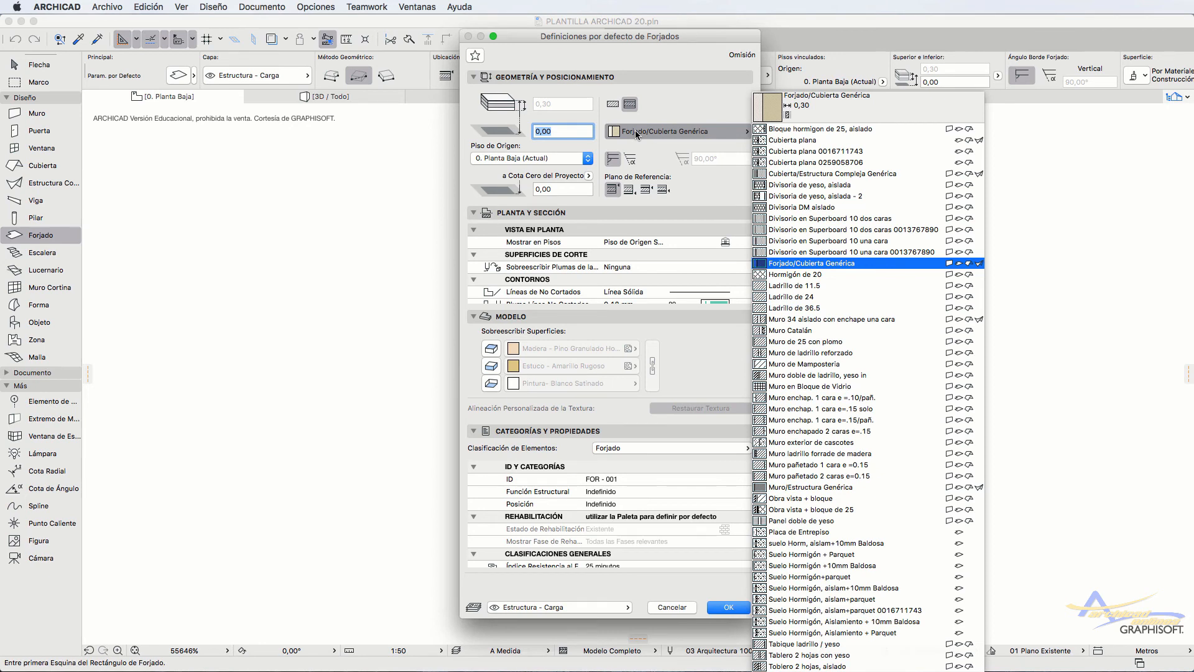
{"action": "left_click", "coordinate": [635, 129]}
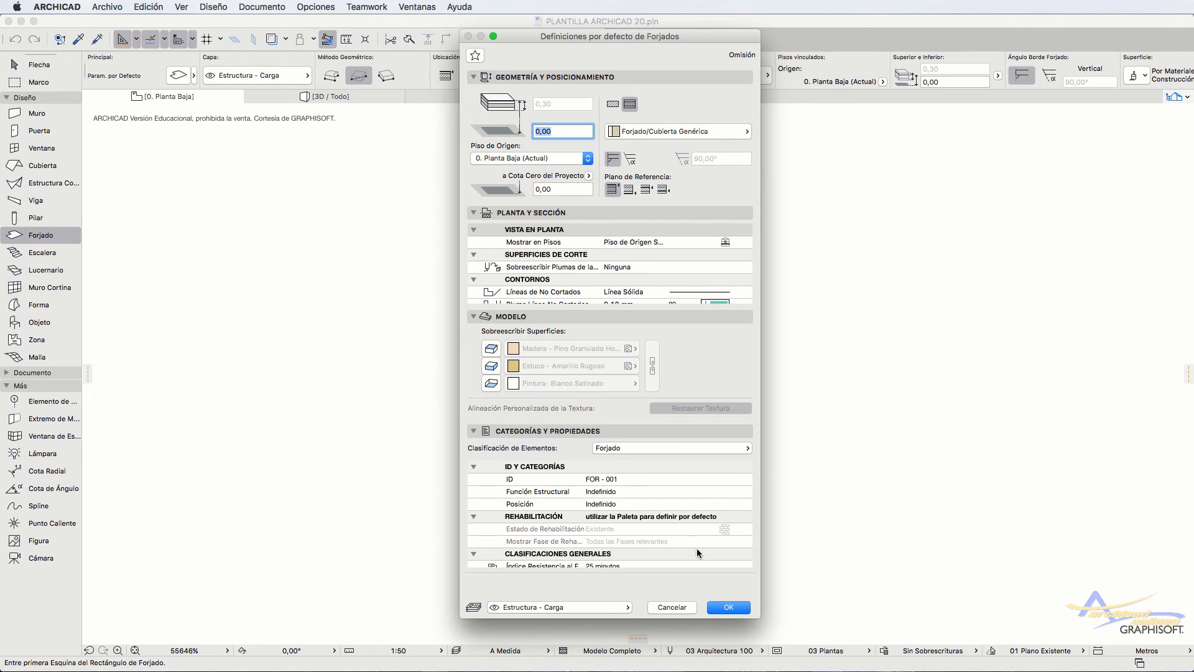
{"action": "left_click", "coordinate": [579, 491]}
{"action": "left_click", "coordinate": [737, 492]}
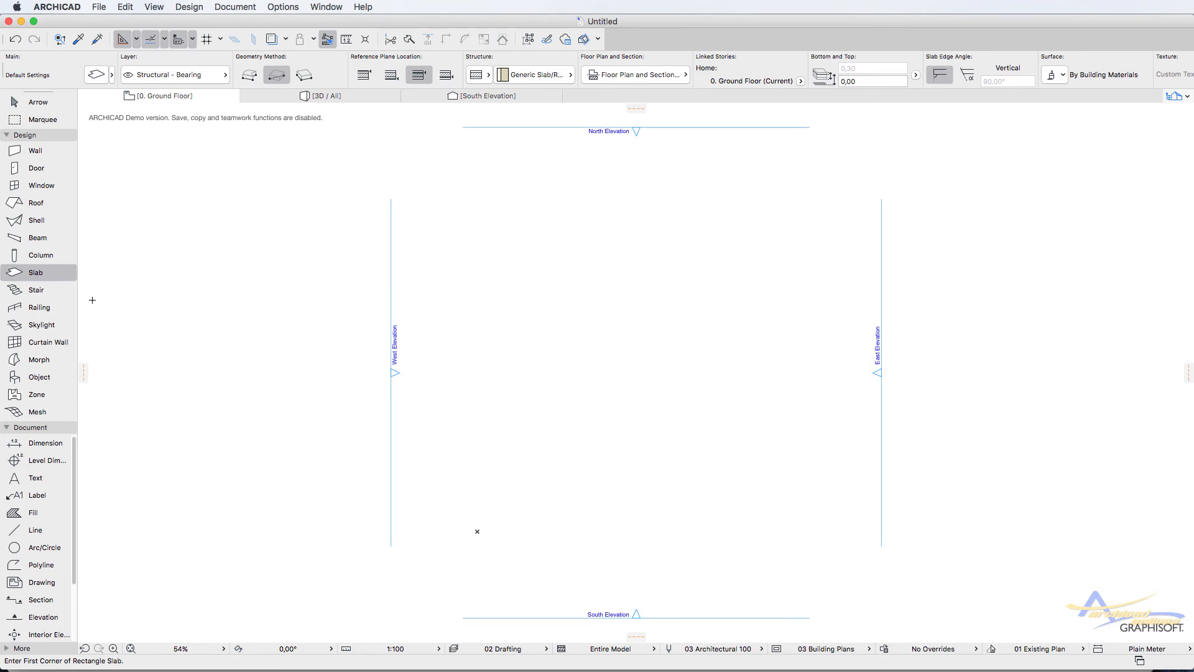
Review the Monolithic - Flight and Monolithic - Landing pages in the Stair tool's default settings and accept the dialog.
{"action": "left_click", "coordinate": [36, 290]}
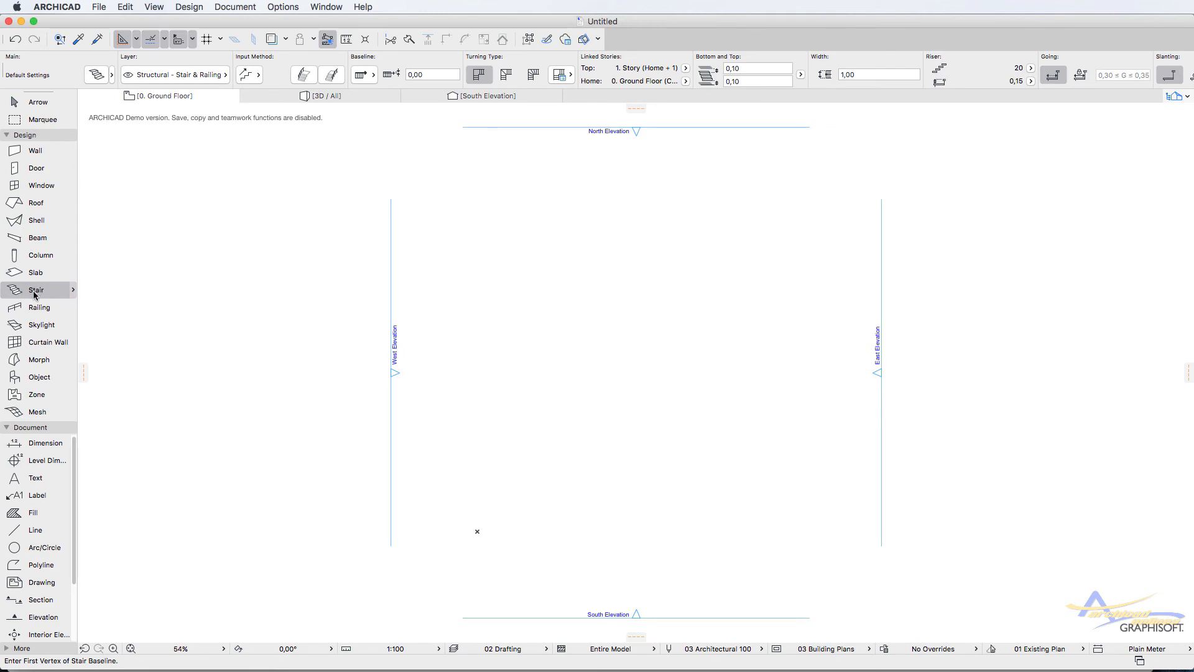
{"action": "double_click", "coordinate": [33, 290]}
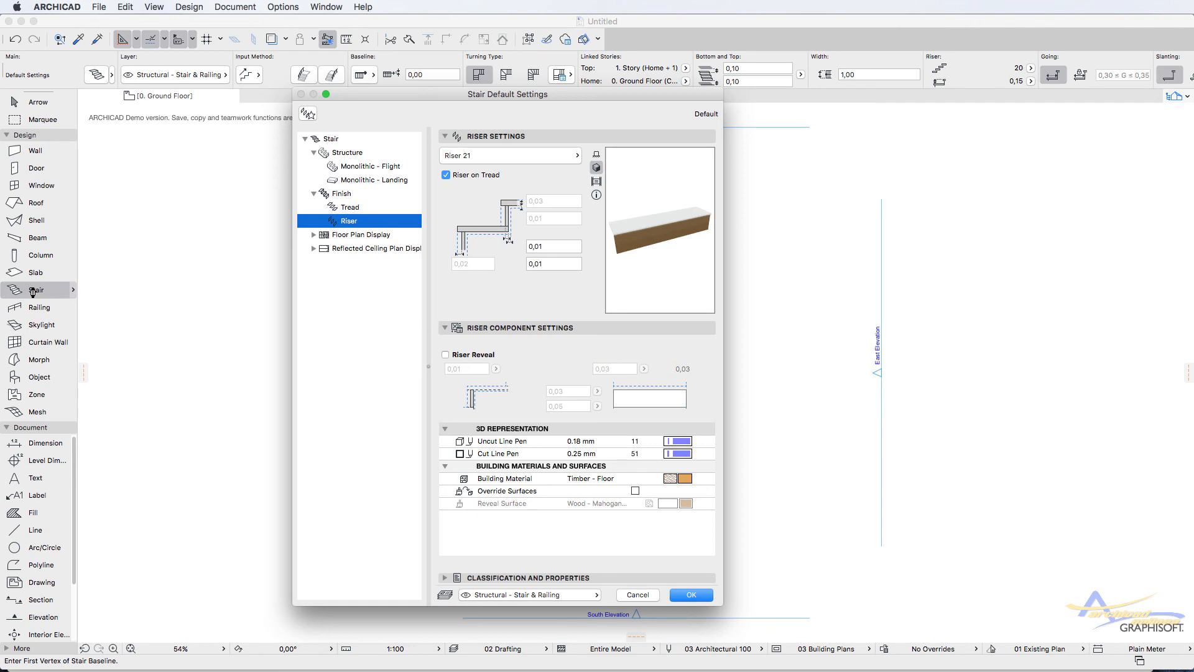
{"action": "left_click", "coordinate": [377, 165]}
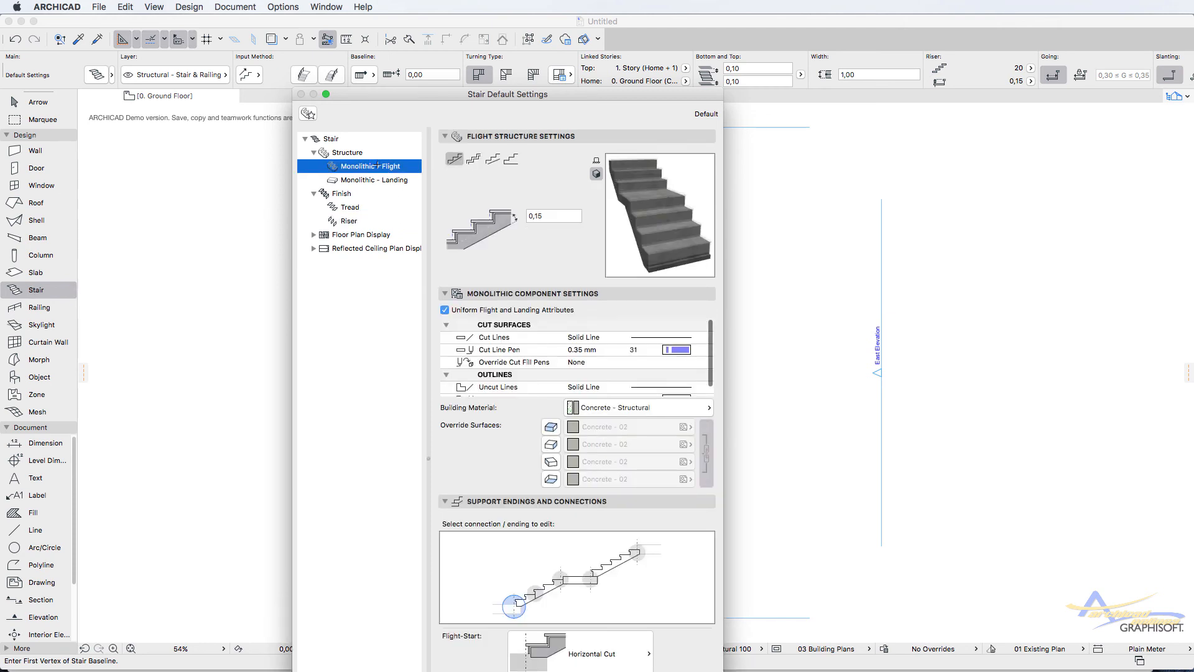
{"action": "left_click", "coordinate": [372, 180]}
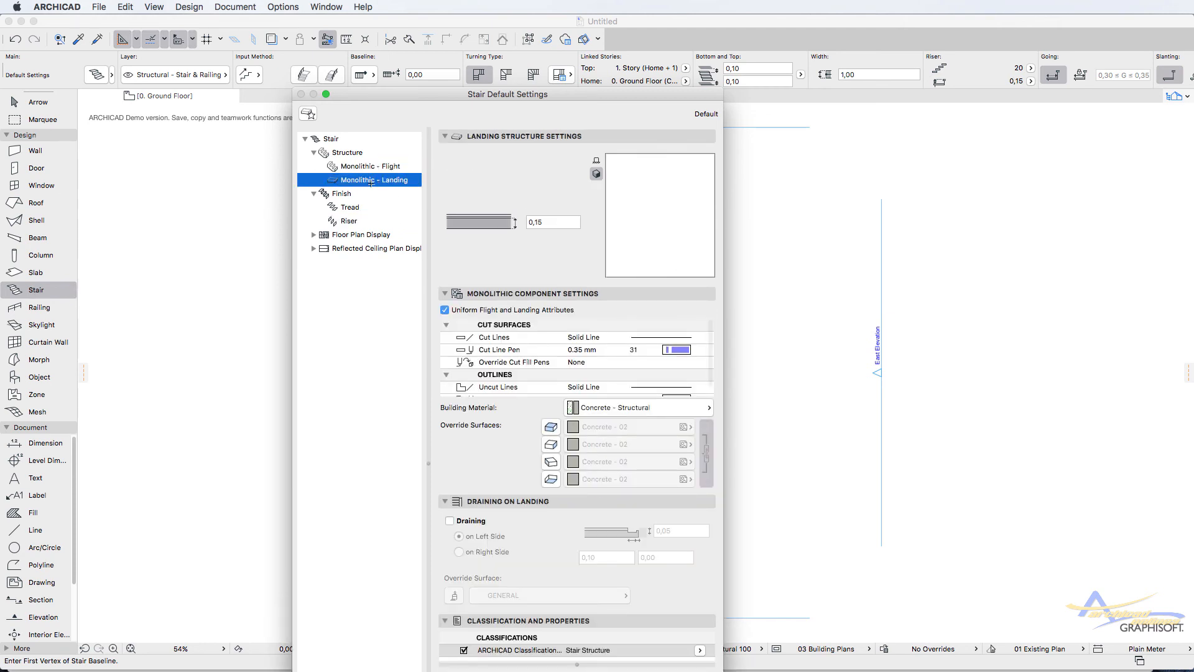
{"action": "left_click", "coordinate": [445, 621]}
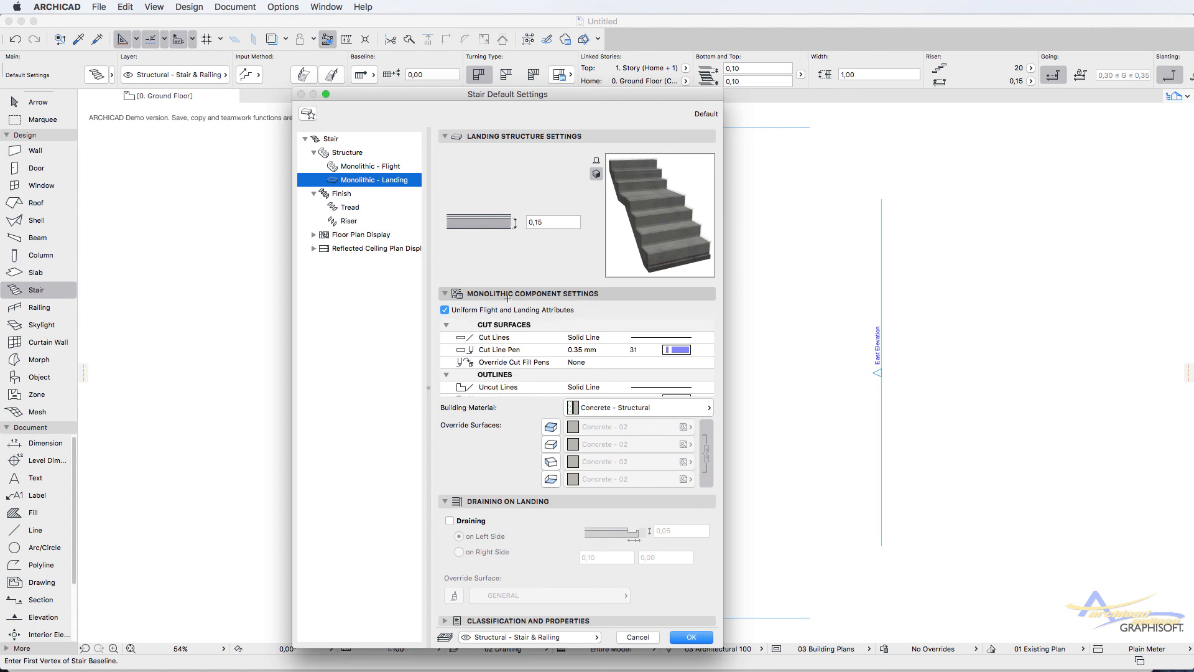
{"action": "left_click", "coordinate": [692, 638]}
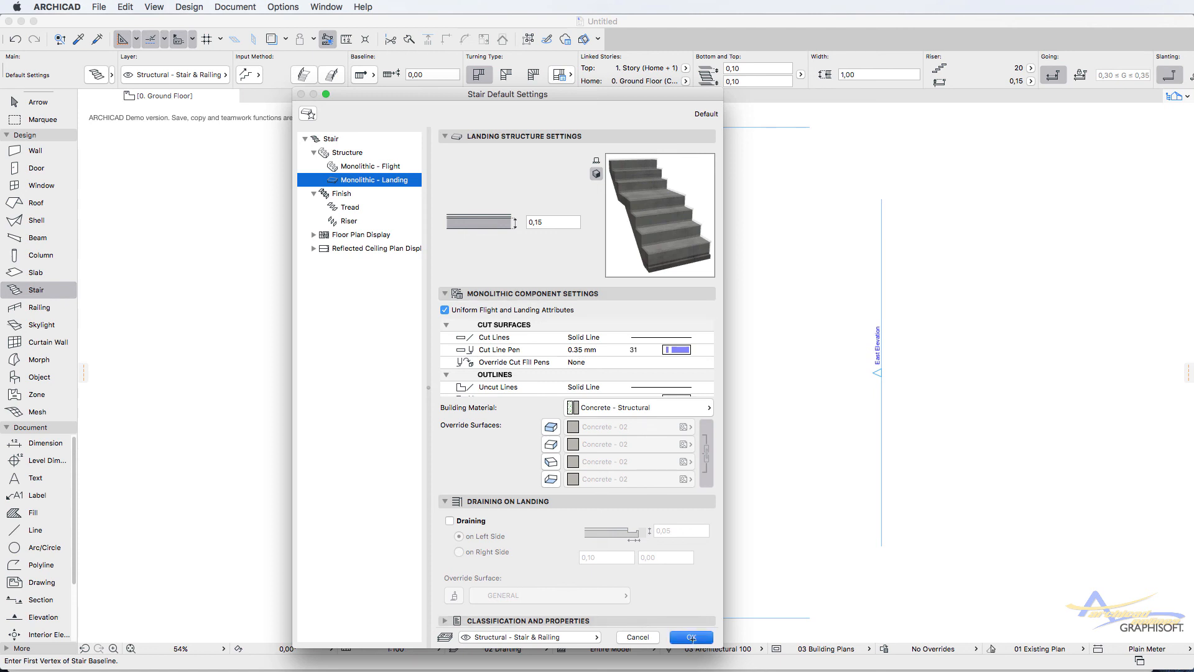
Open the Railing tool's default settings at the Toprail page and collapse its classification and properties section.
{"action": "scroll", "coordinate": [85, 317], "scroll_direction": "up", "scroll_amount": 2}
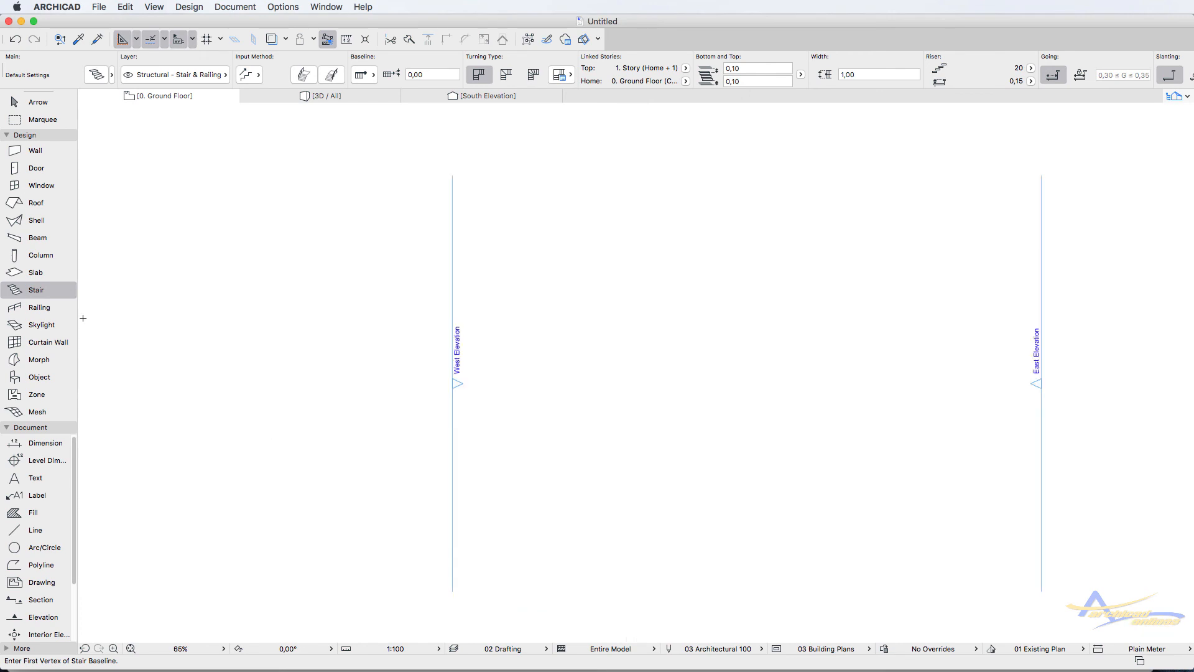
{"action": "left_click", "coordinate": [39, 307]}
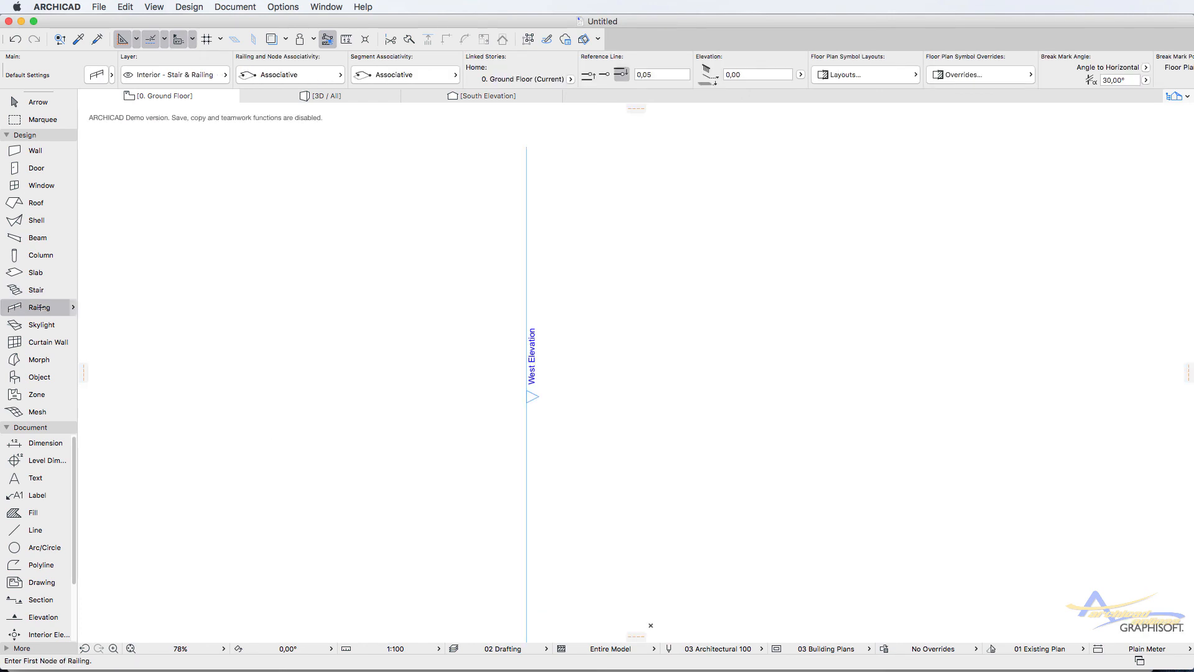
{"action": "double_click", "coordinate": [39, 307]}
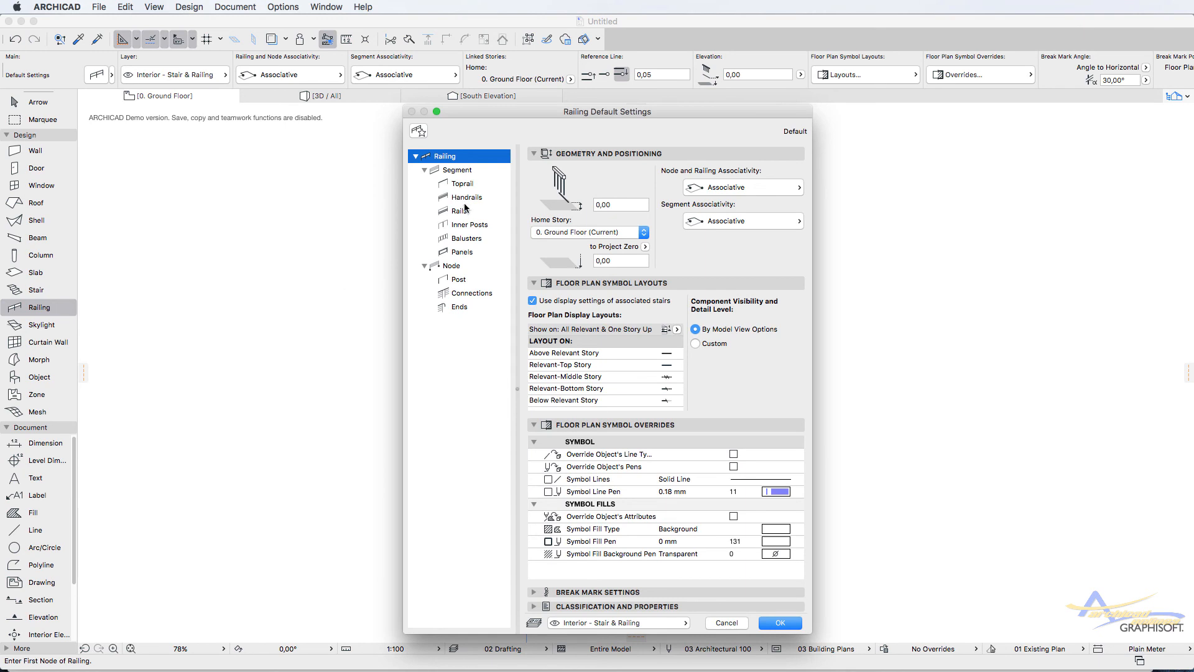
{"action": "left_click", "coordinate": [462, 183]}
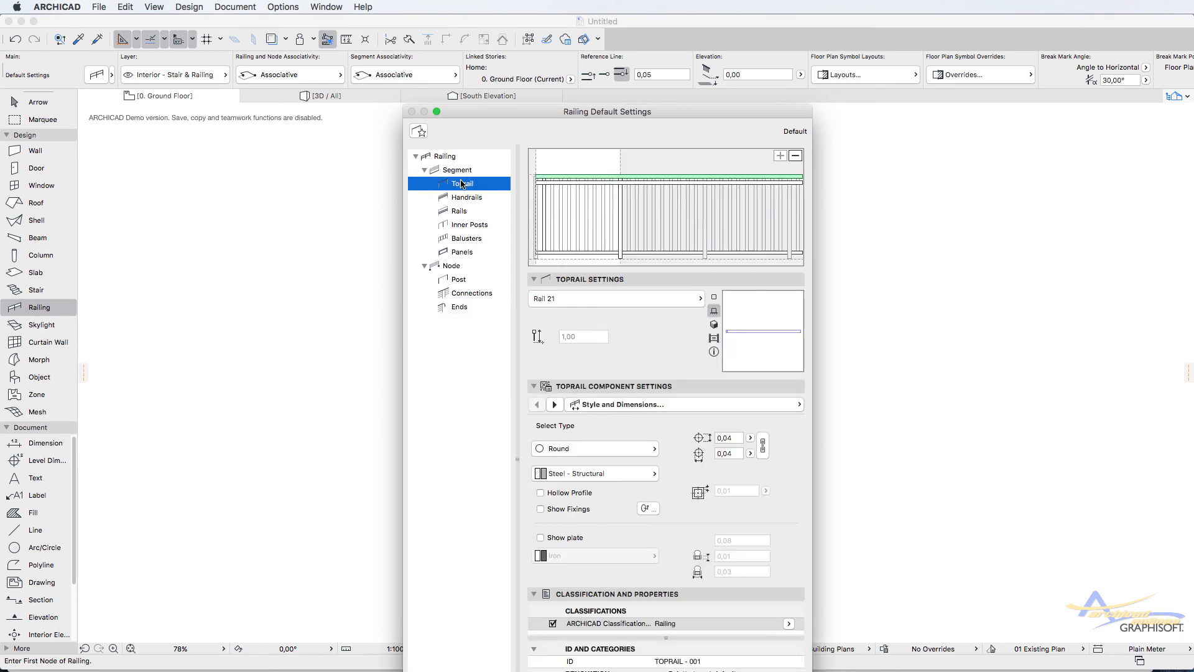
{"action": "left_click", "coordinate": [532, 658]}
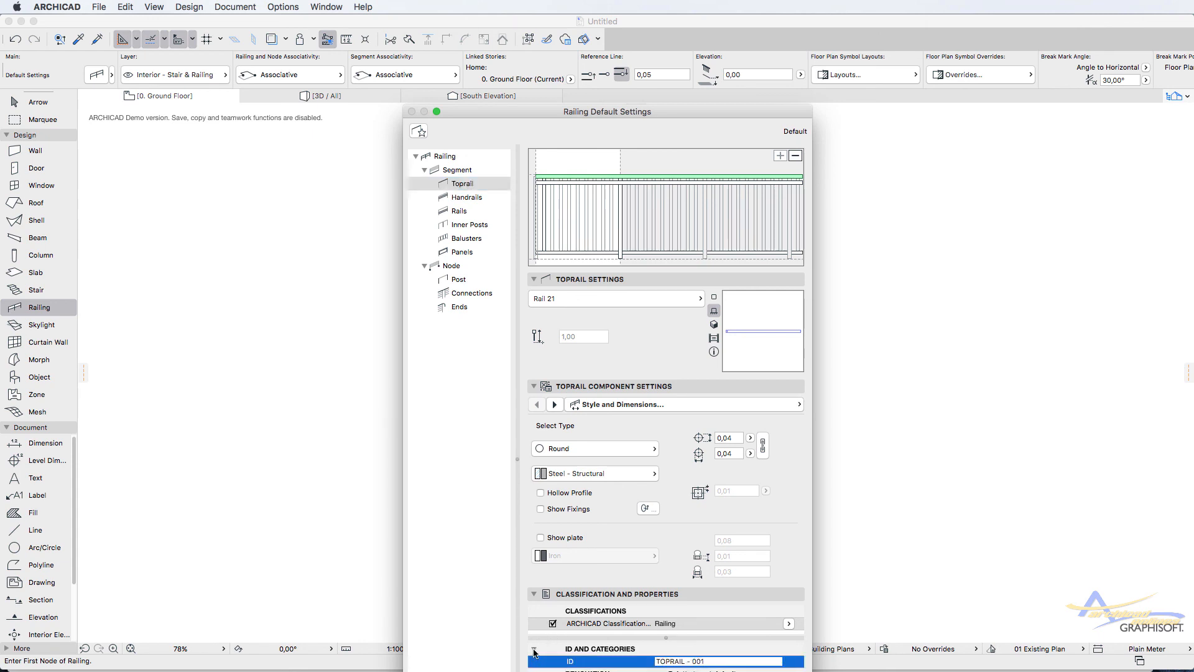
{"action": "left_click", "coordinate": [534, 648]}
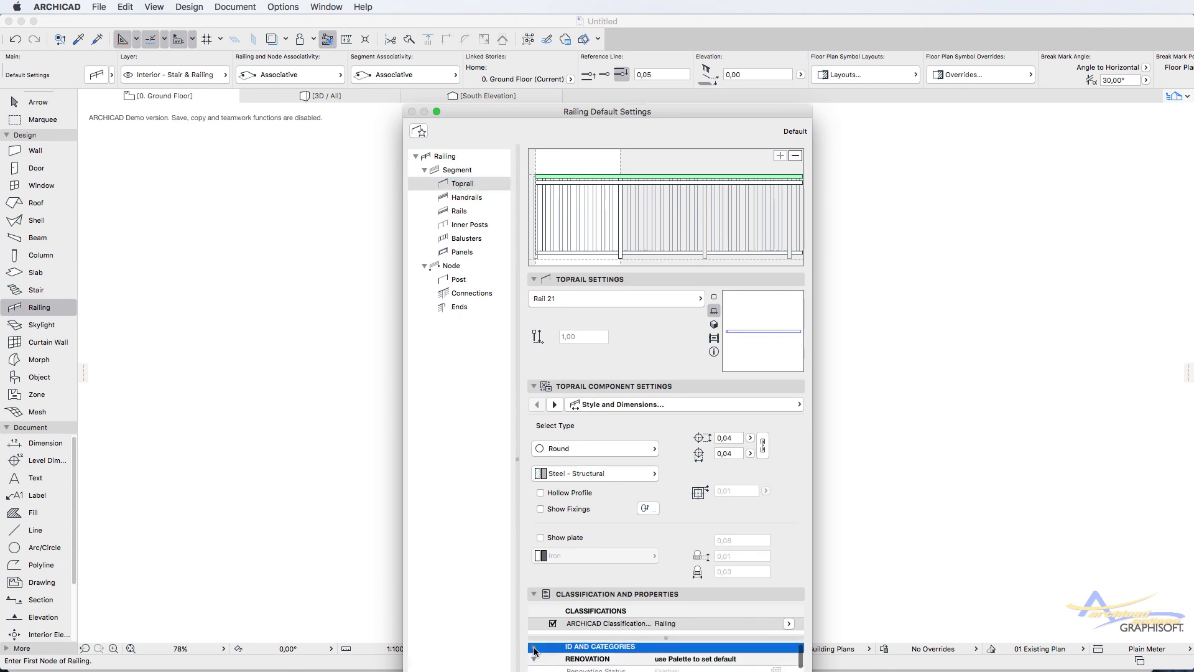
{"action": "left_click", "coordinate": [533, 594]}
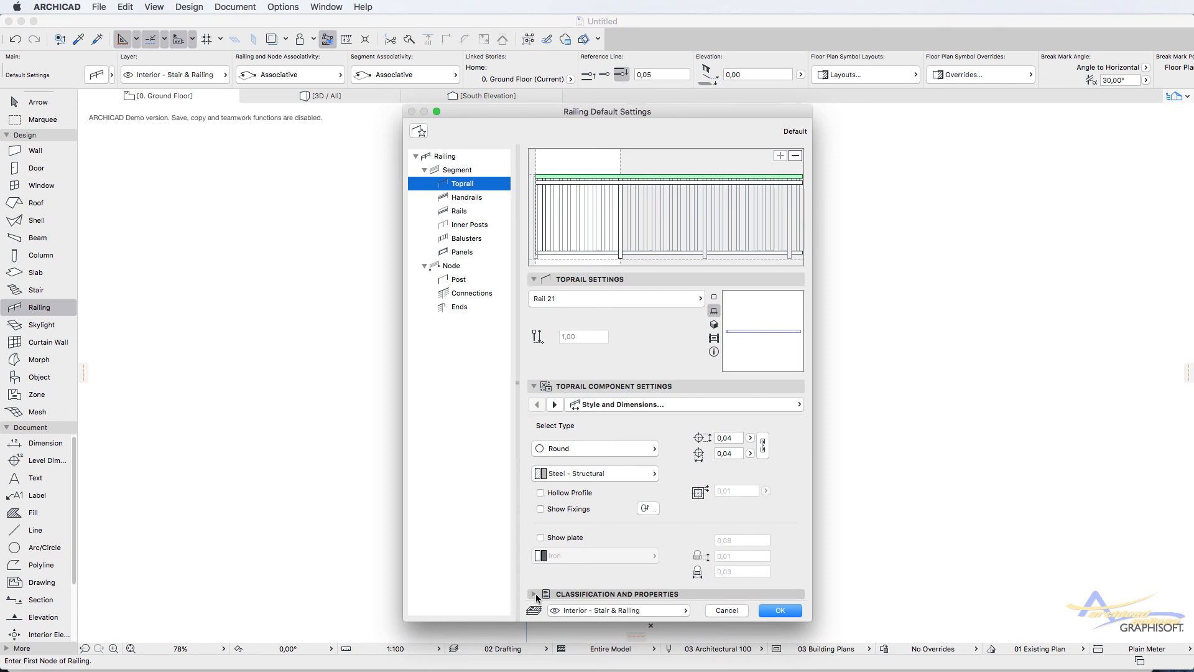
Review the default railing's Handrails, Rails and Panels pages, collapsing the classification and properties section for the panels.
{"action": "left_click", "coordinate": [461, 199]}
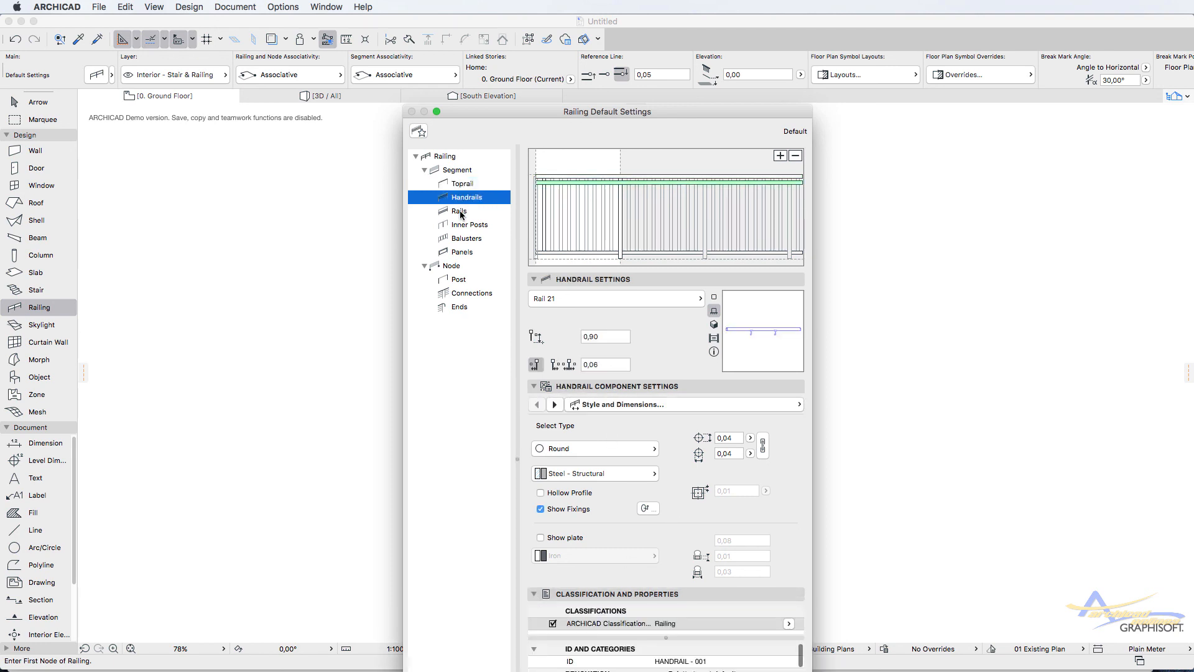
{"action": "left_click", "coordinate": [461, 211]}
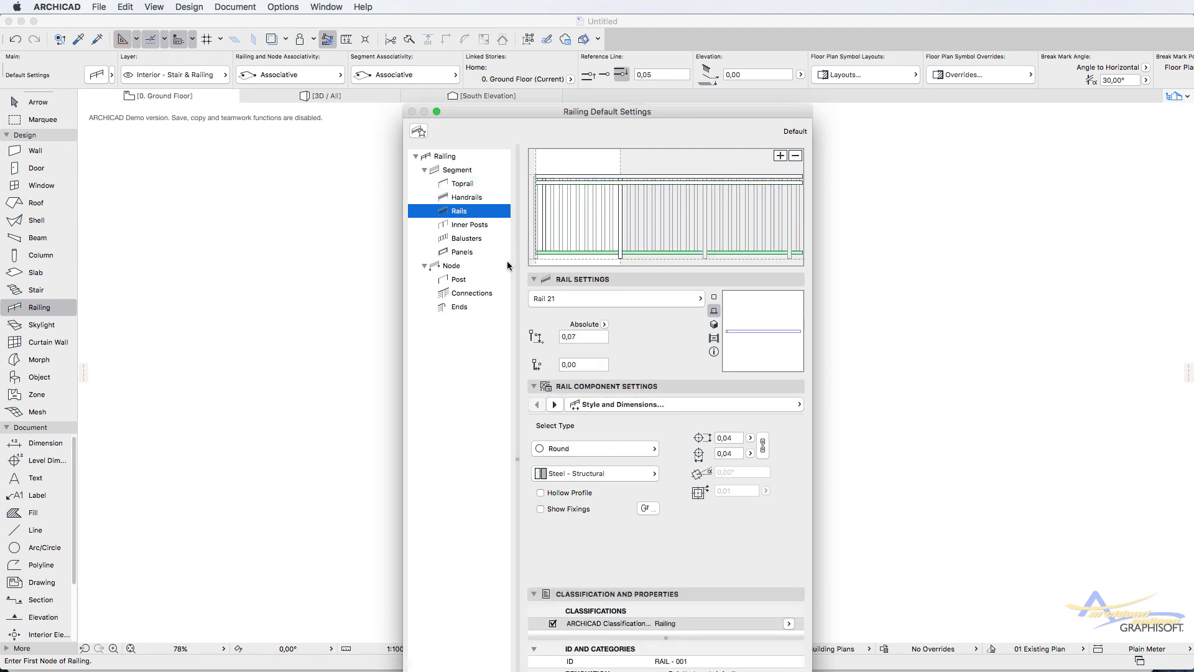
{"action": "left_click", "coordinate": [466, 252]}
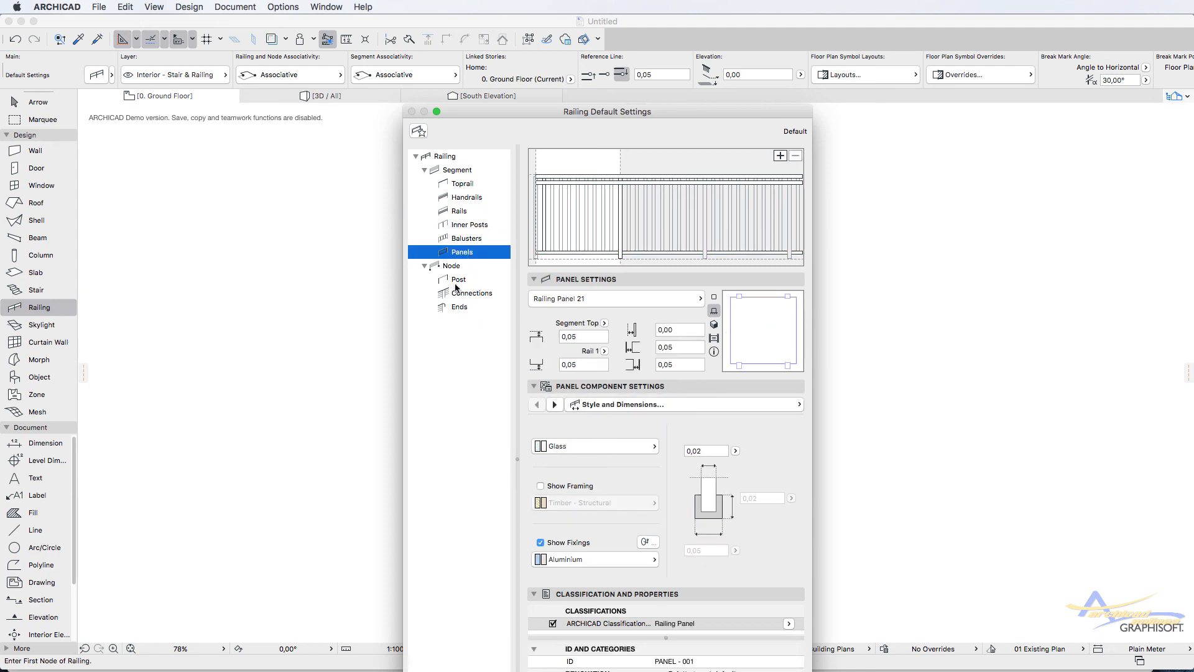
{"action": "left_click", "coordinate": [537, 595]}
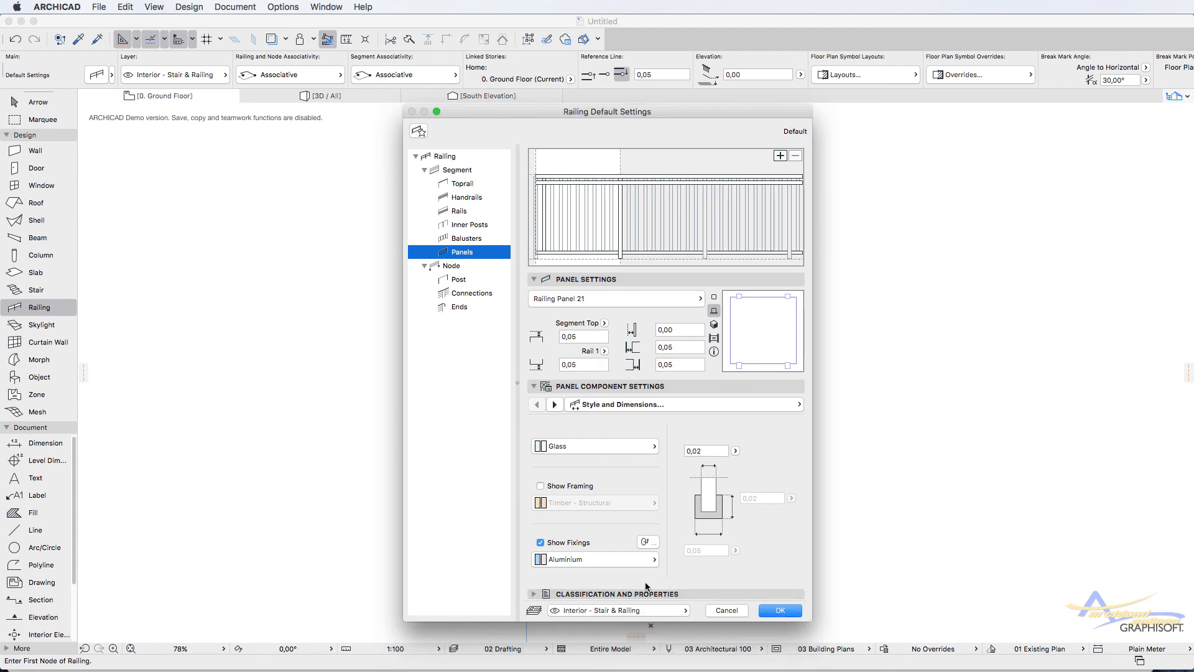